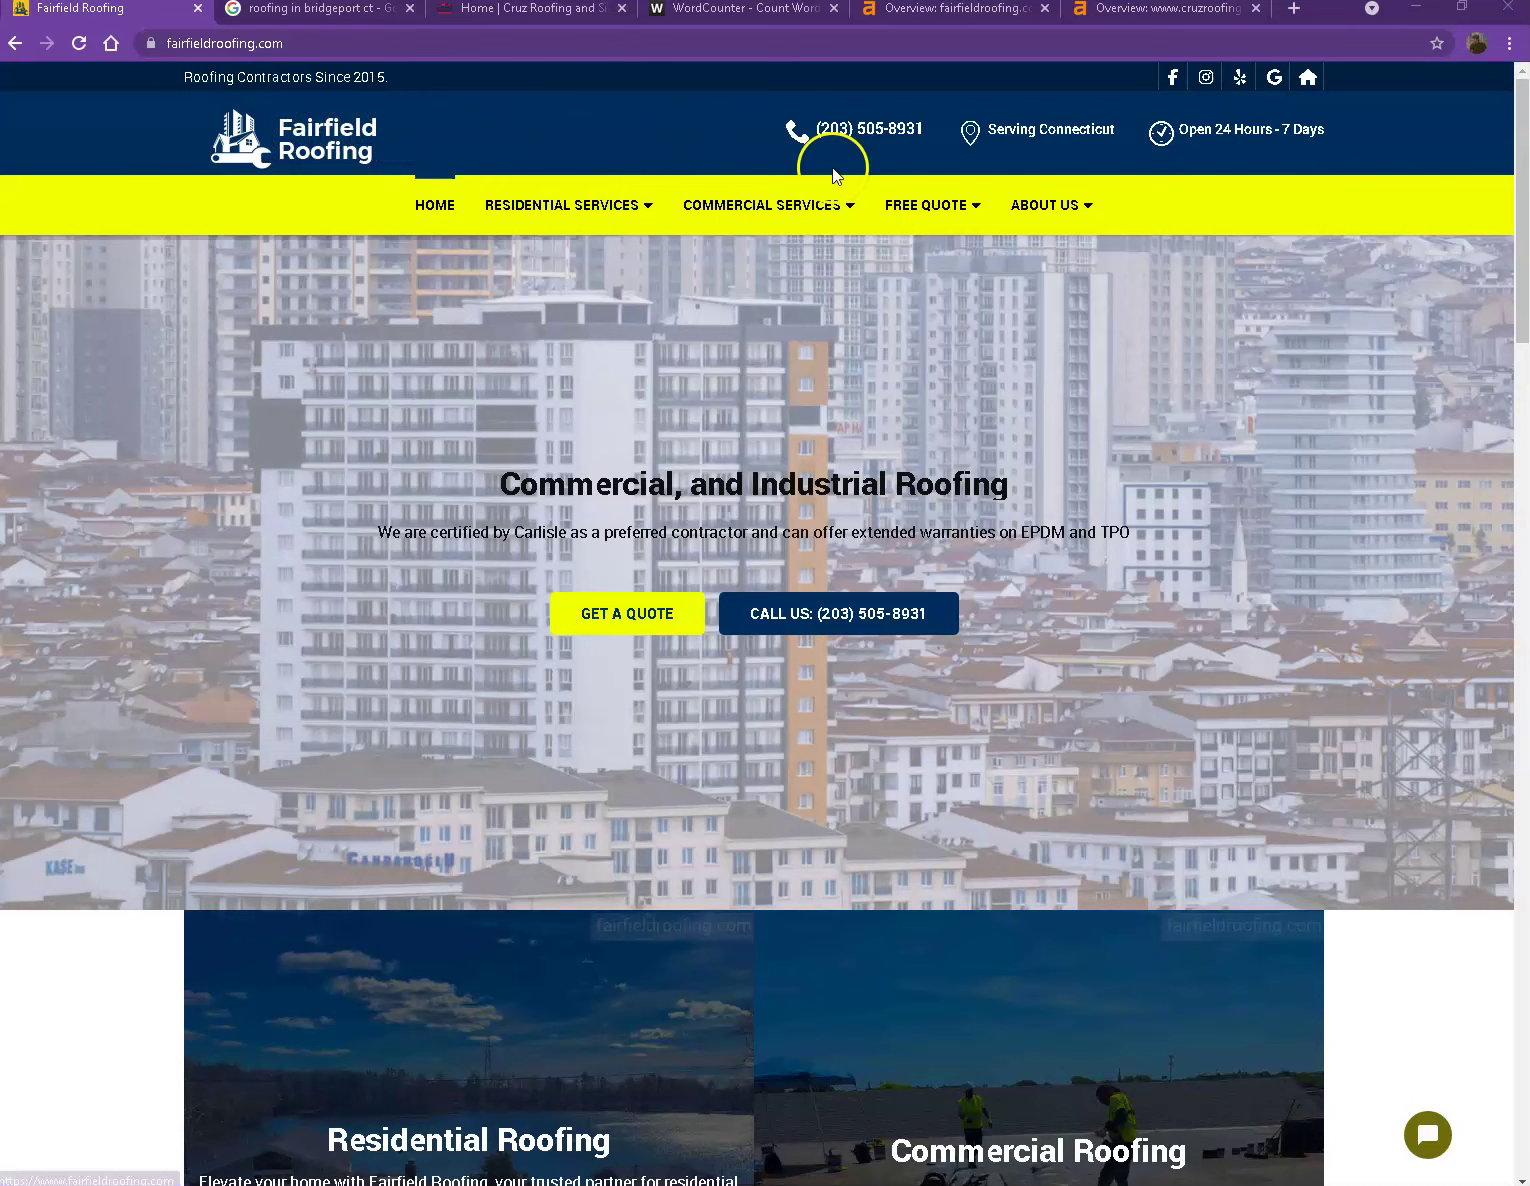
Step: Review the Fairfield Roofing homepage from banner to footer, including its list of residential services
scroll(985, 302, down, 1)
scroll(717, 352, down, 20)
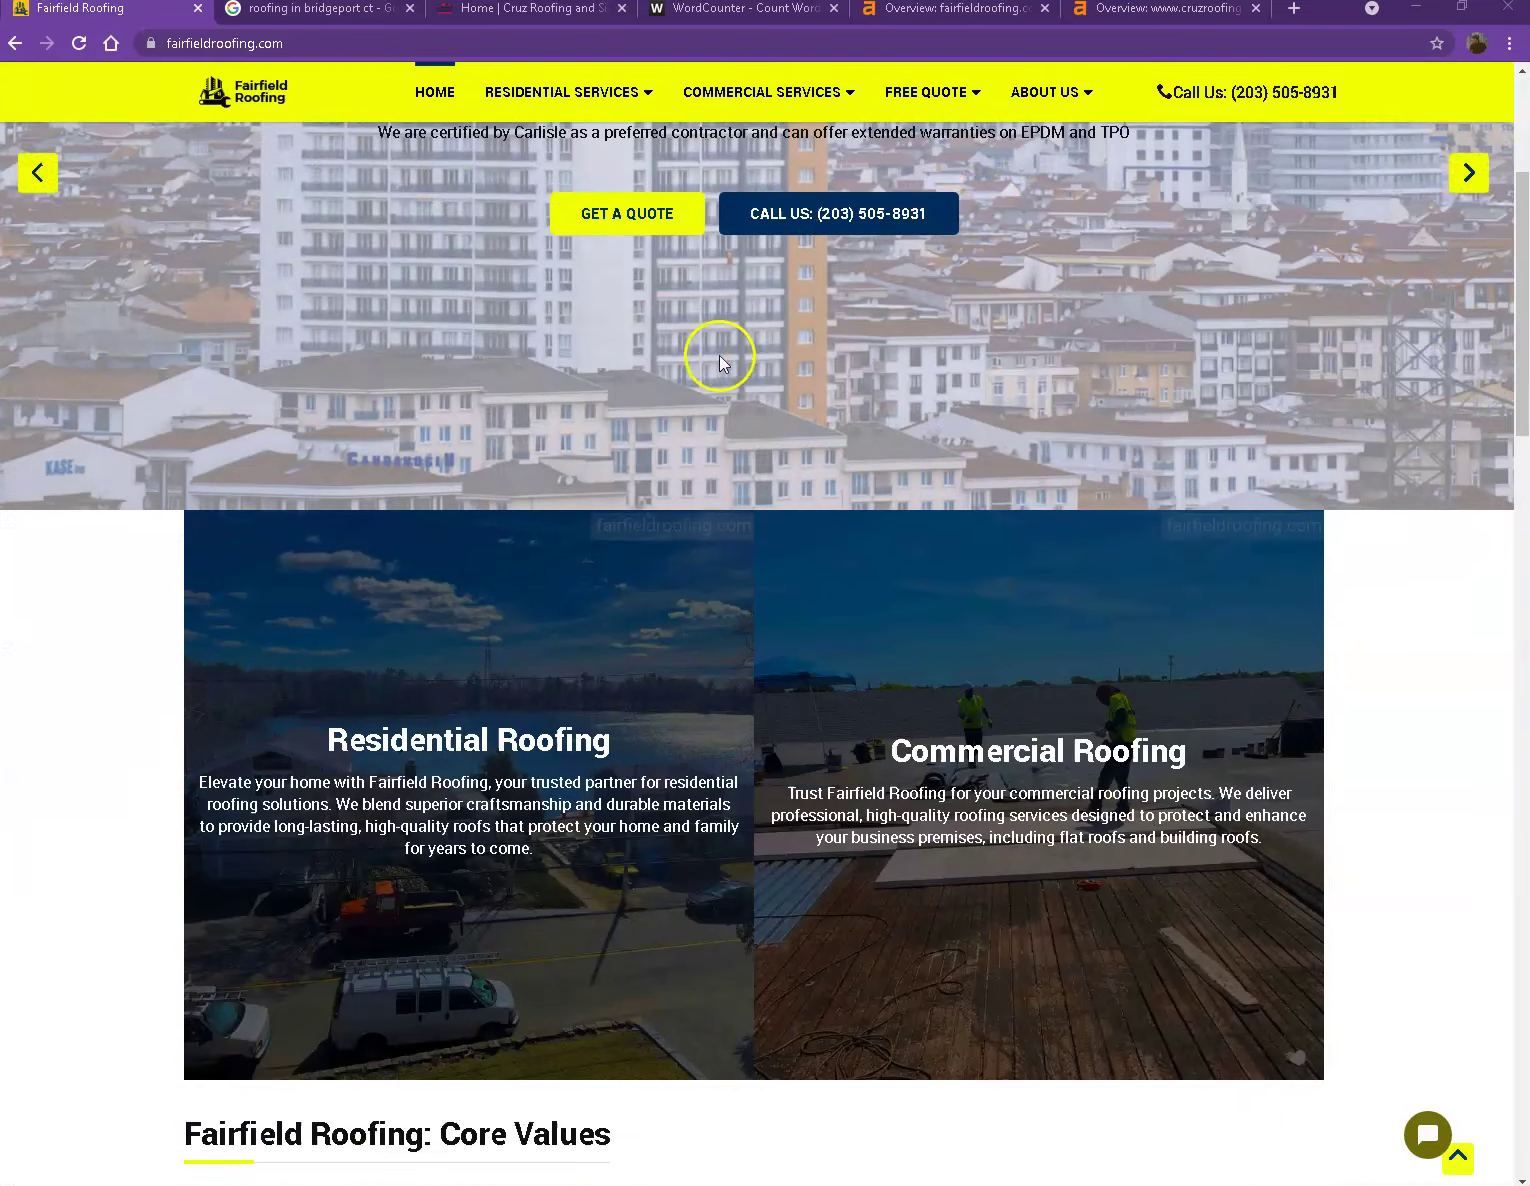
scroll(712, 384, down, 15)
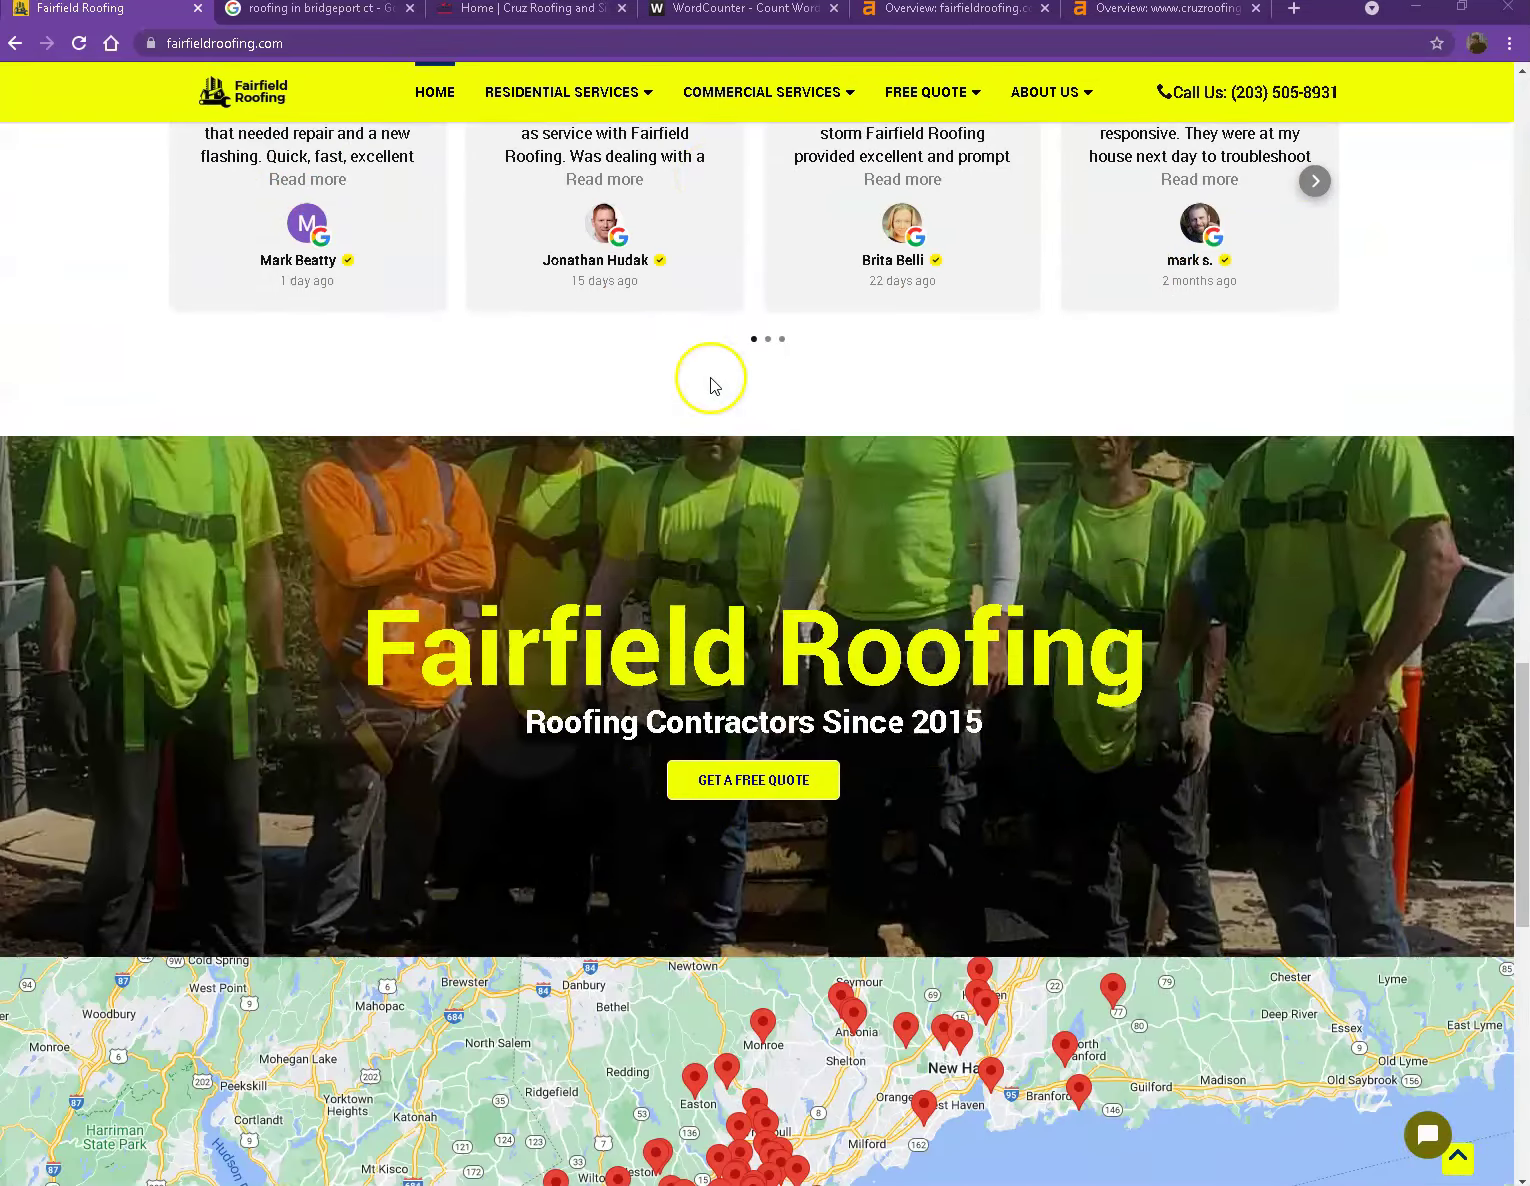
scroll(712, 374, down, 2)
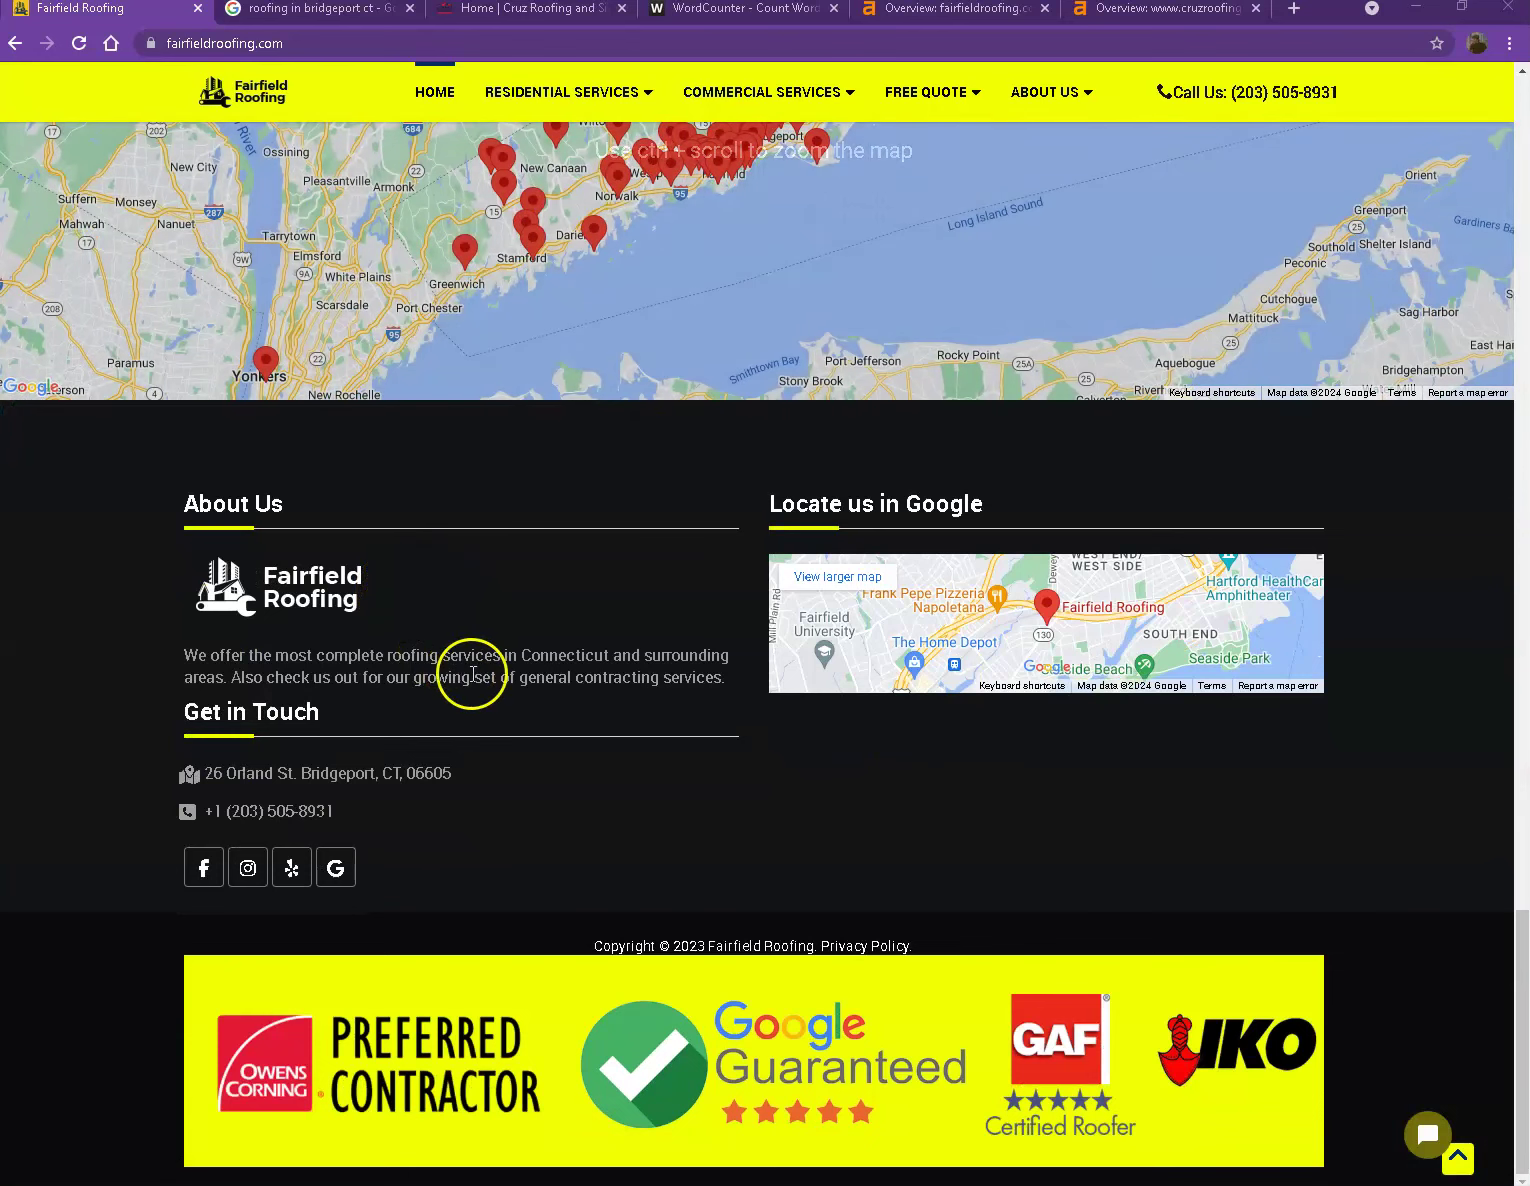
scroll(598, 726, up, 12)
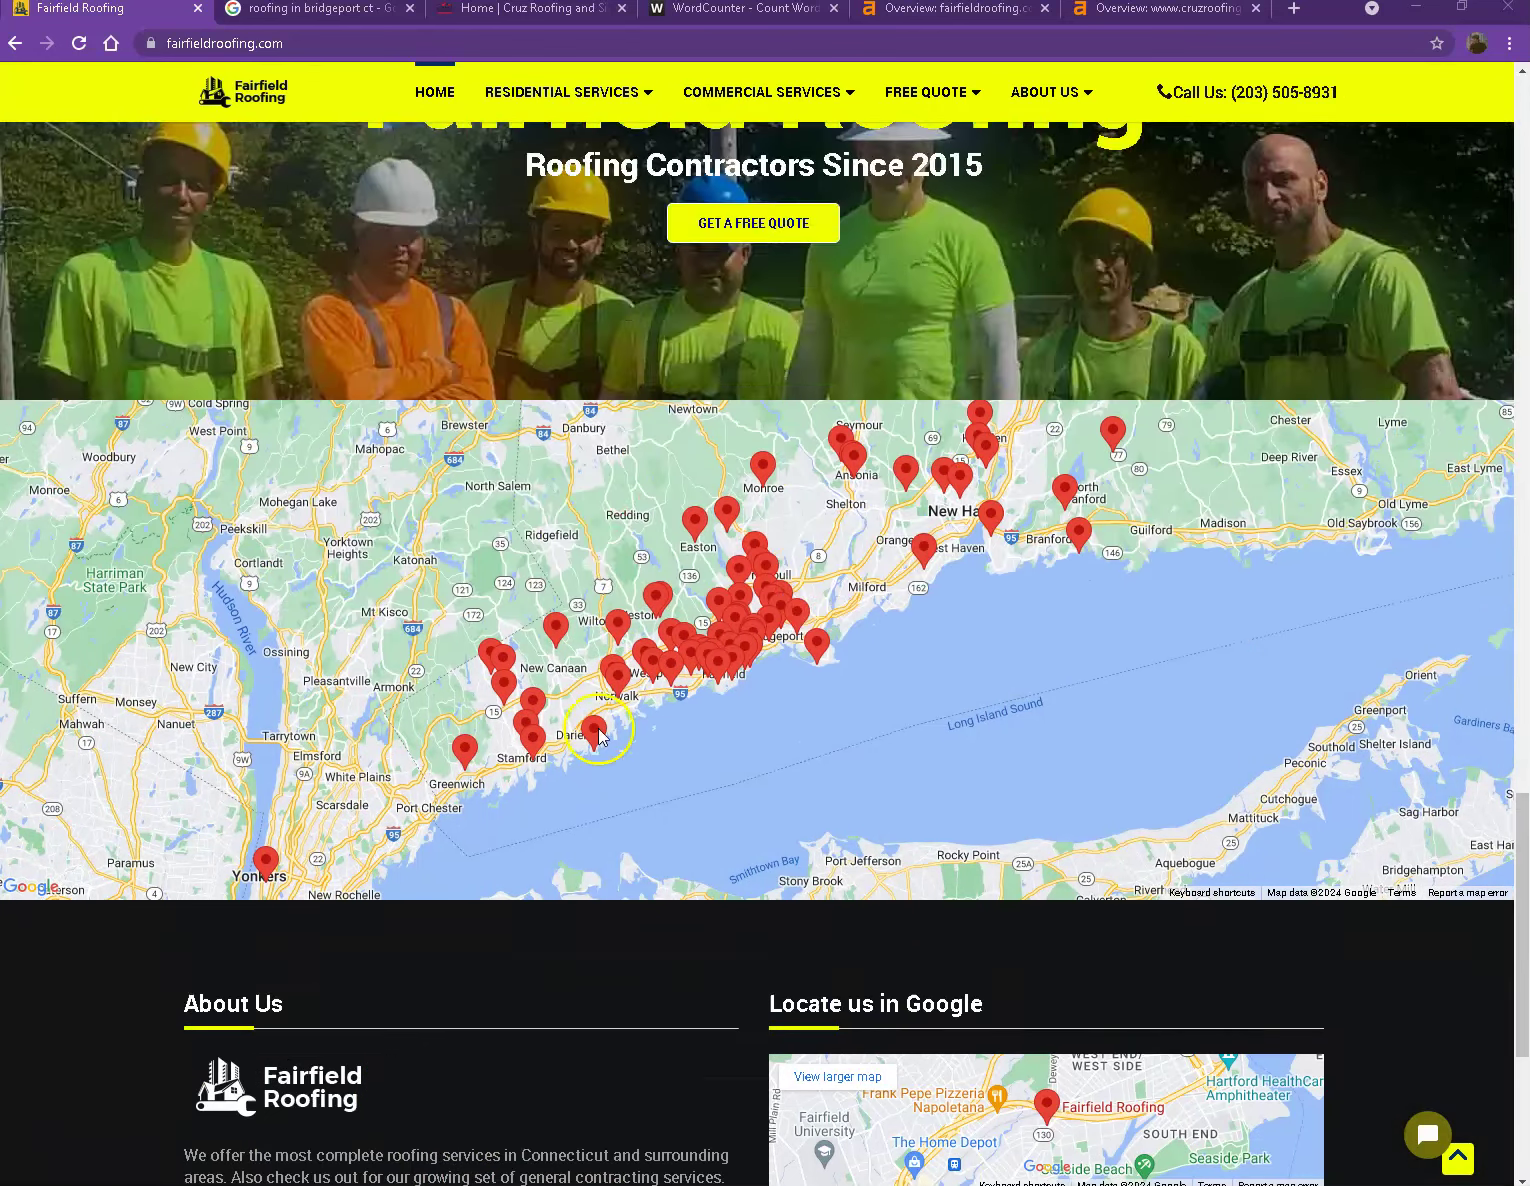
scroll(597, 736, up, 10)
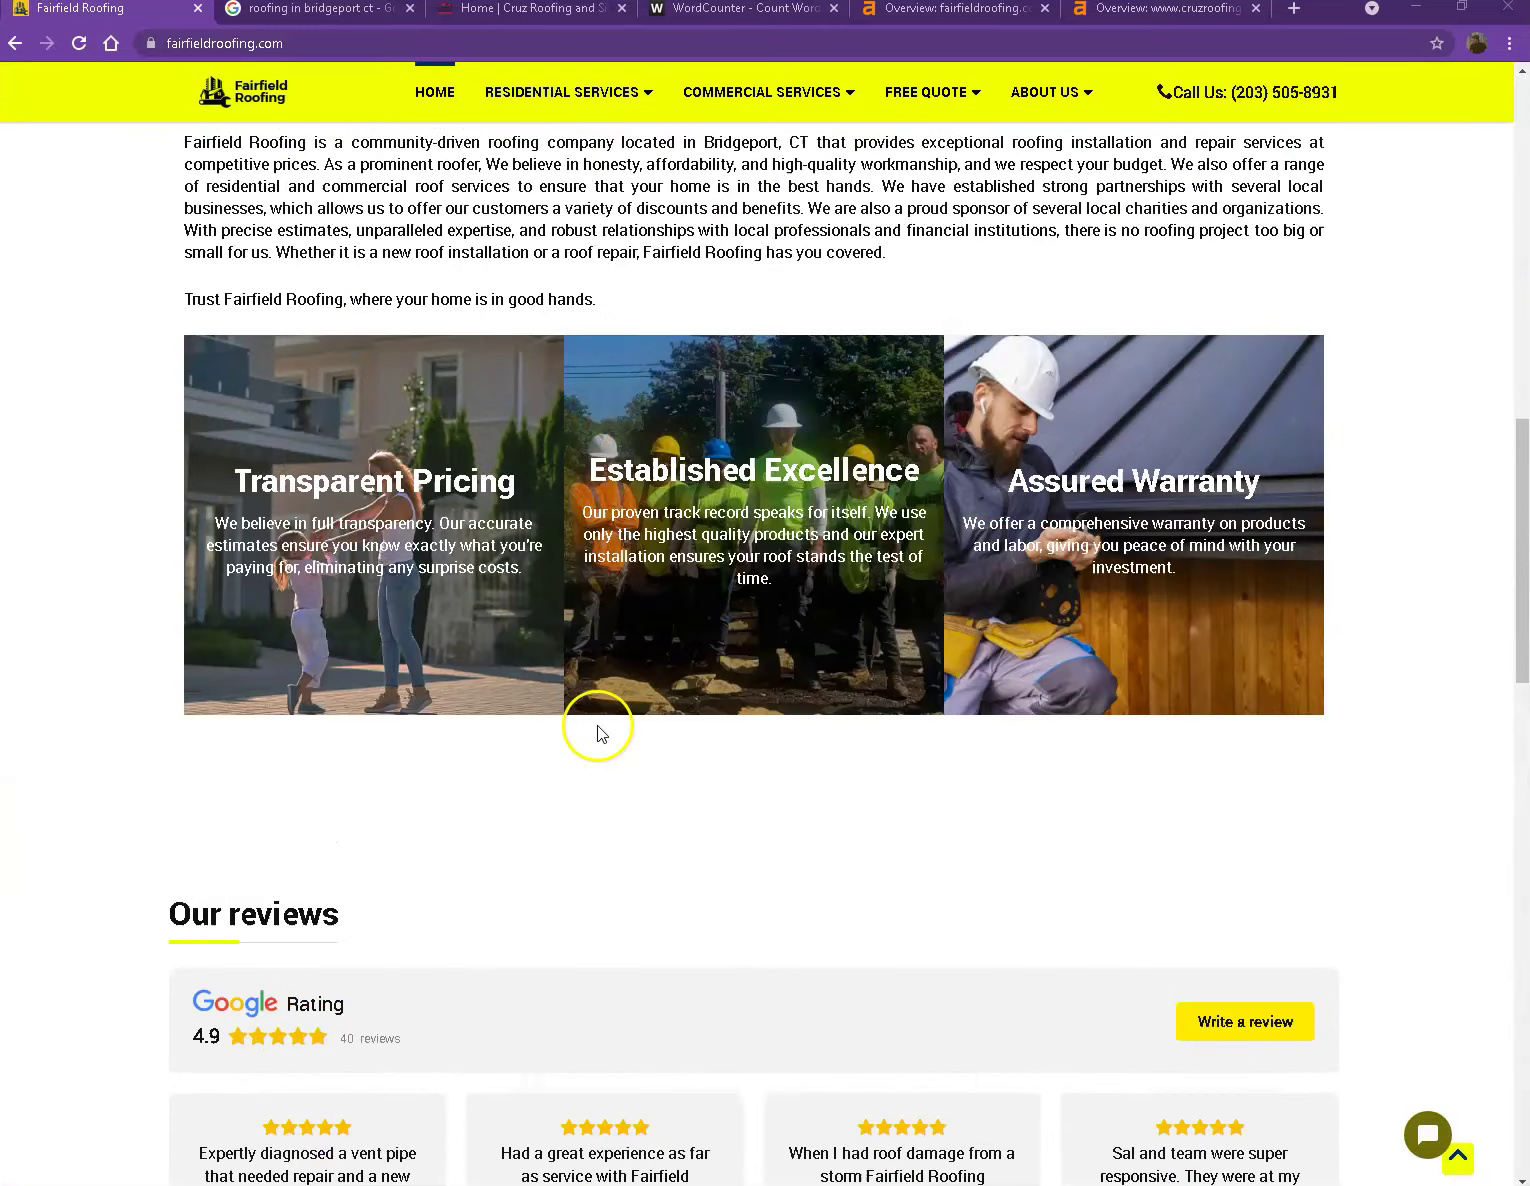
scroll(598, 722, up, 7)
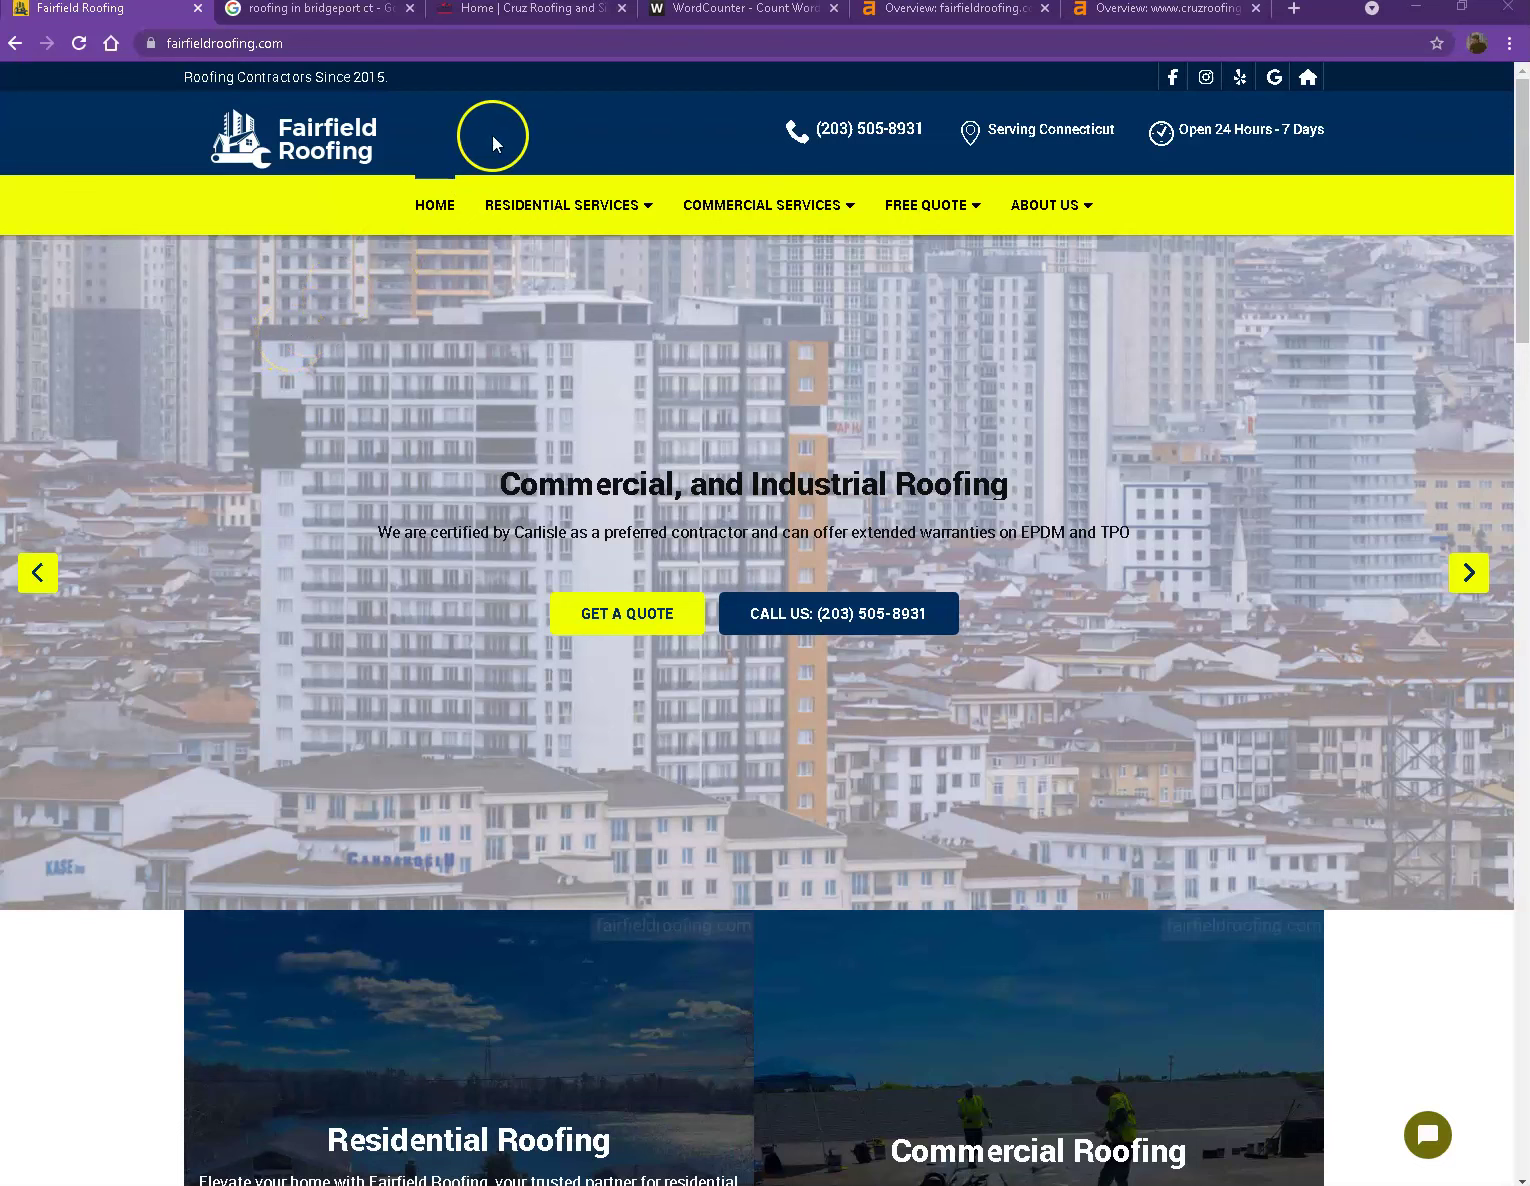
mouse_move(594, 205)
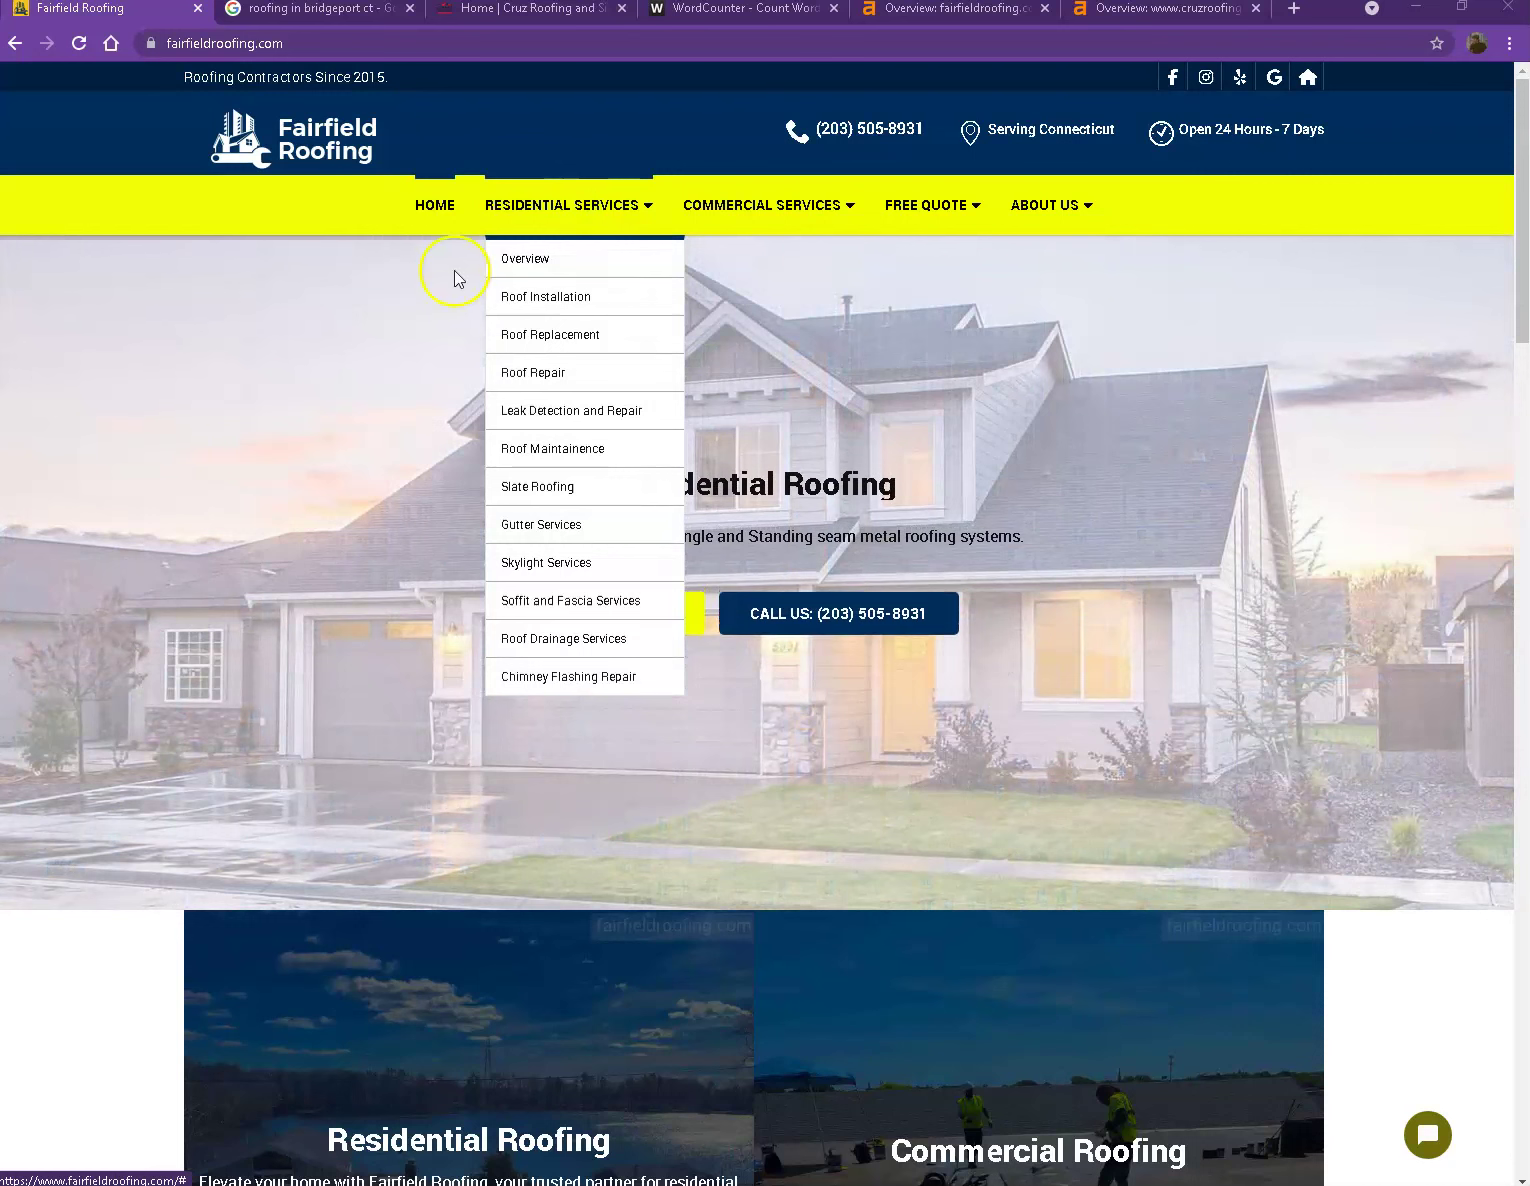
Step: Copy all text of the Fairfield Roofing homepage into WordCounter, replacing its contents, to check the word count
click(314, 434)
key(ctrl+a)
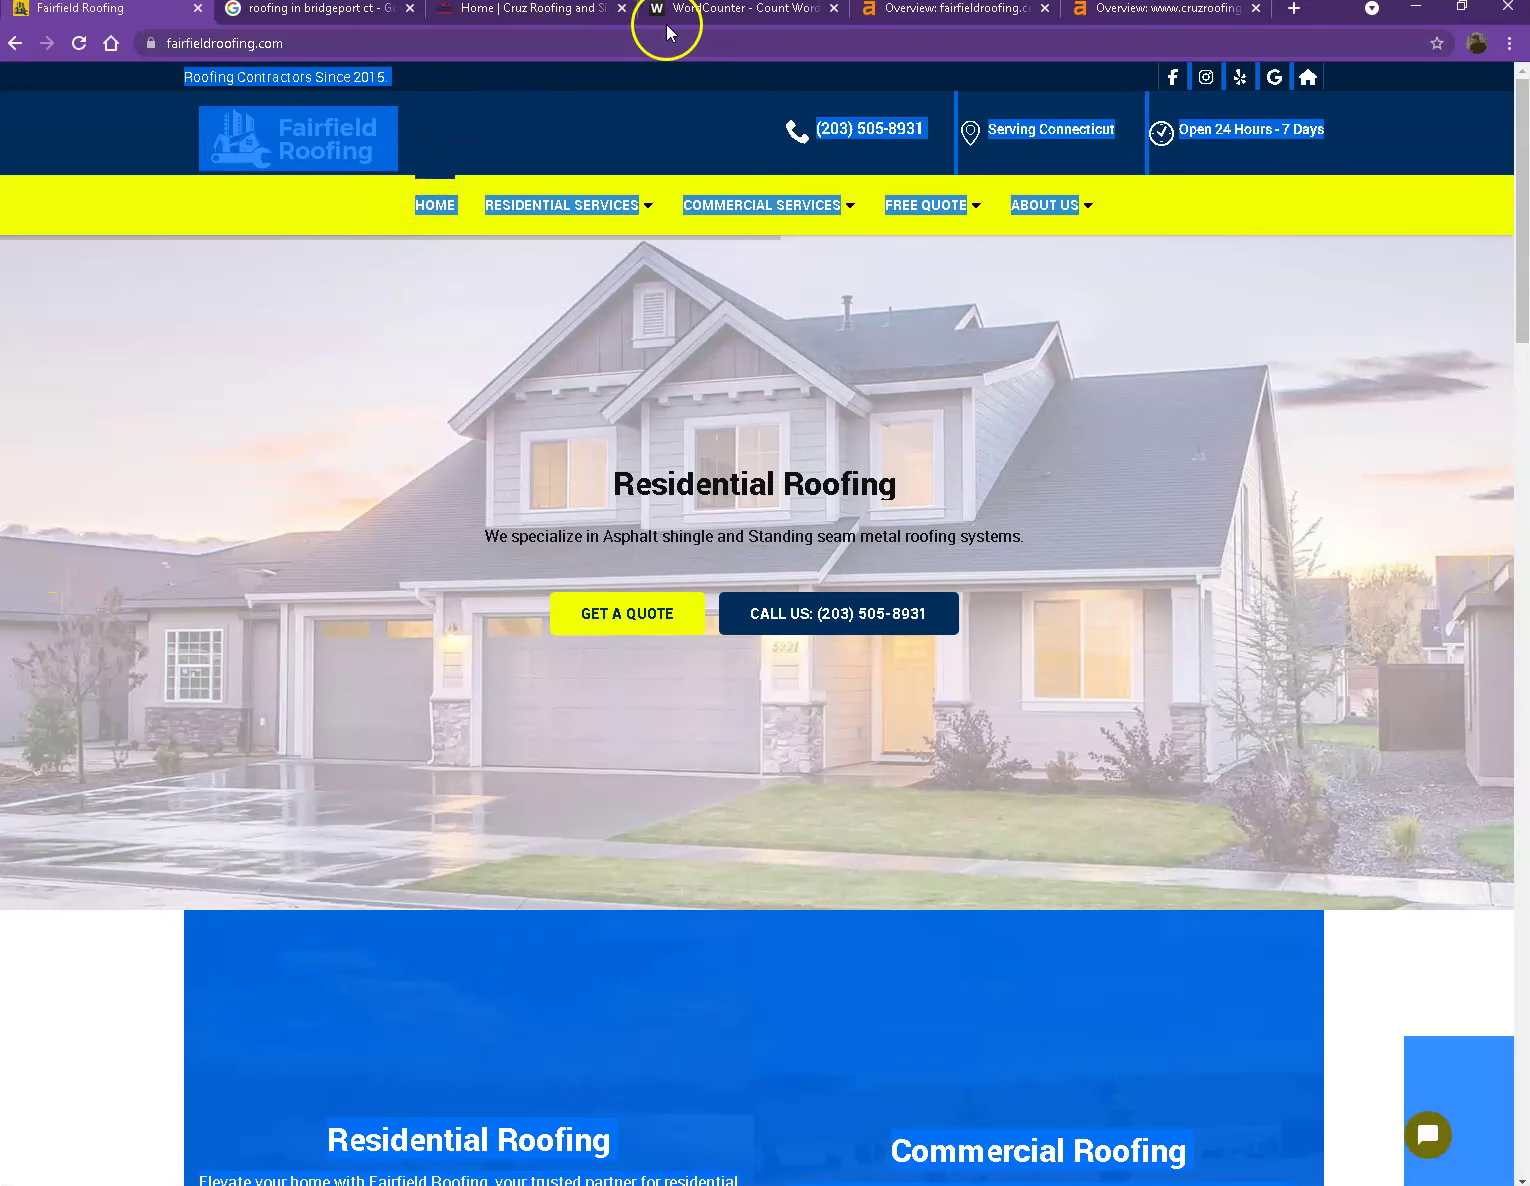
click(700, 12)
click(466, 422)
key(ctrl+a)
key(ctrl+v)
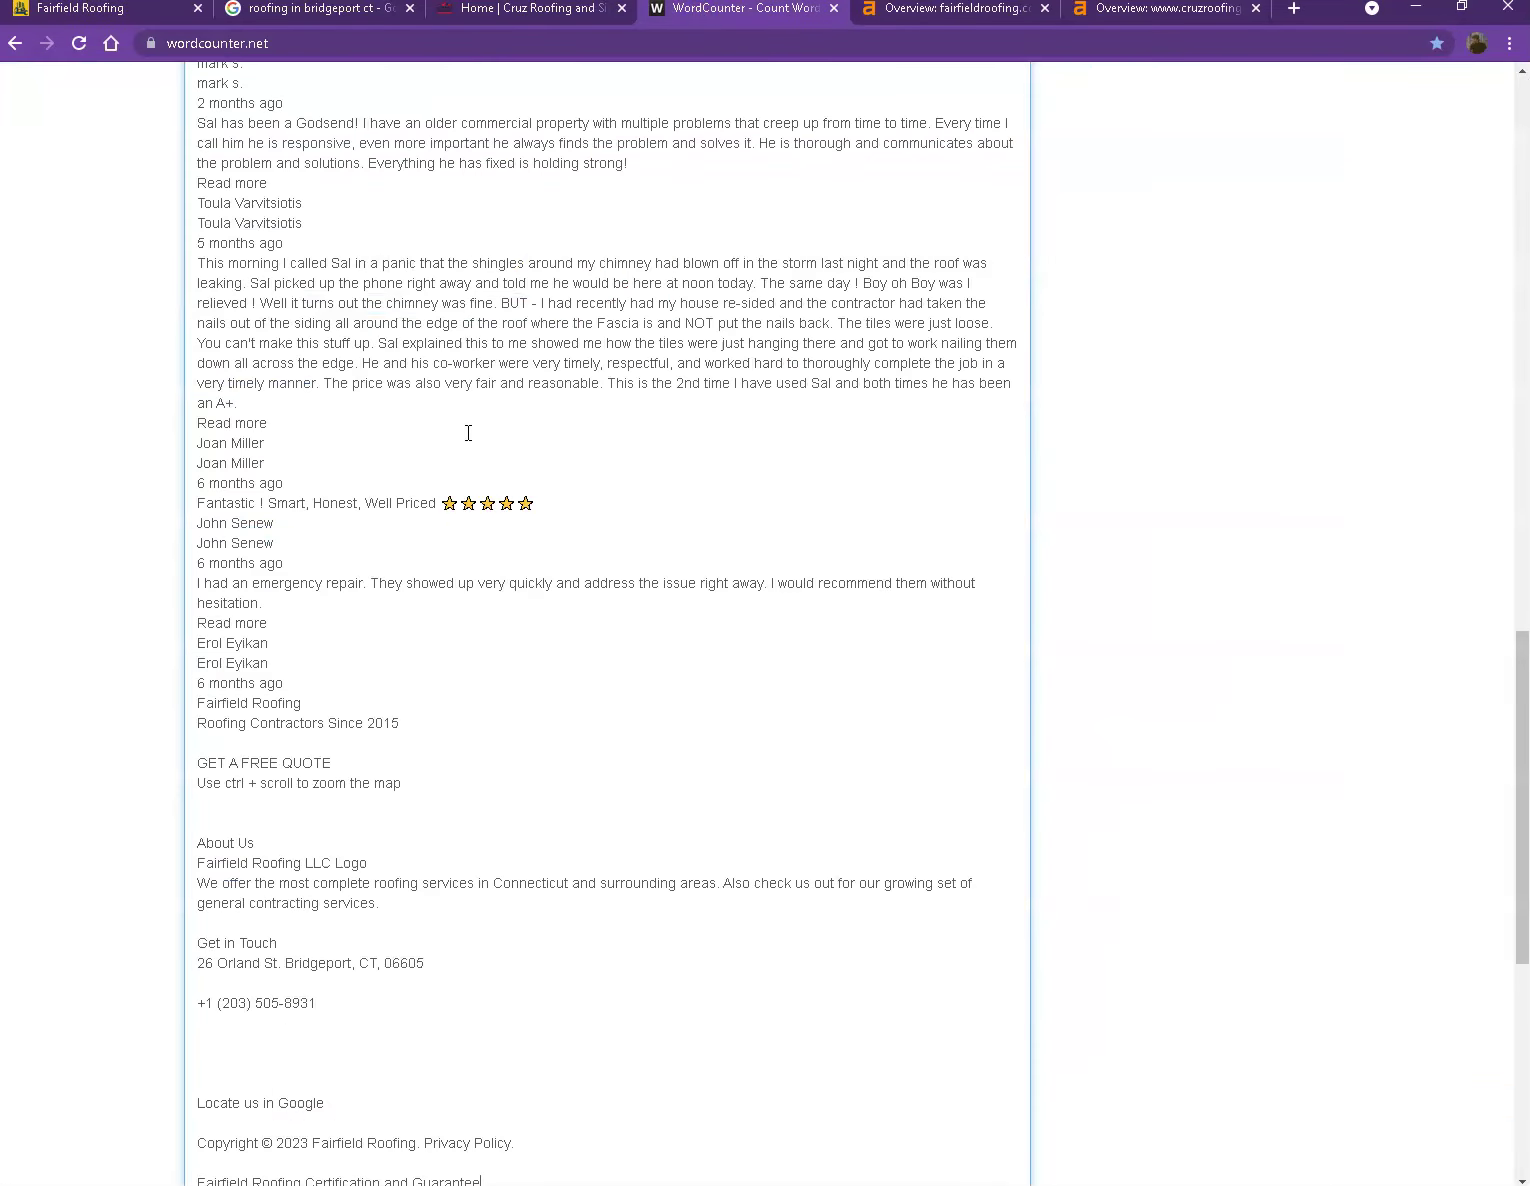
scroll(468, 434, up, 15)
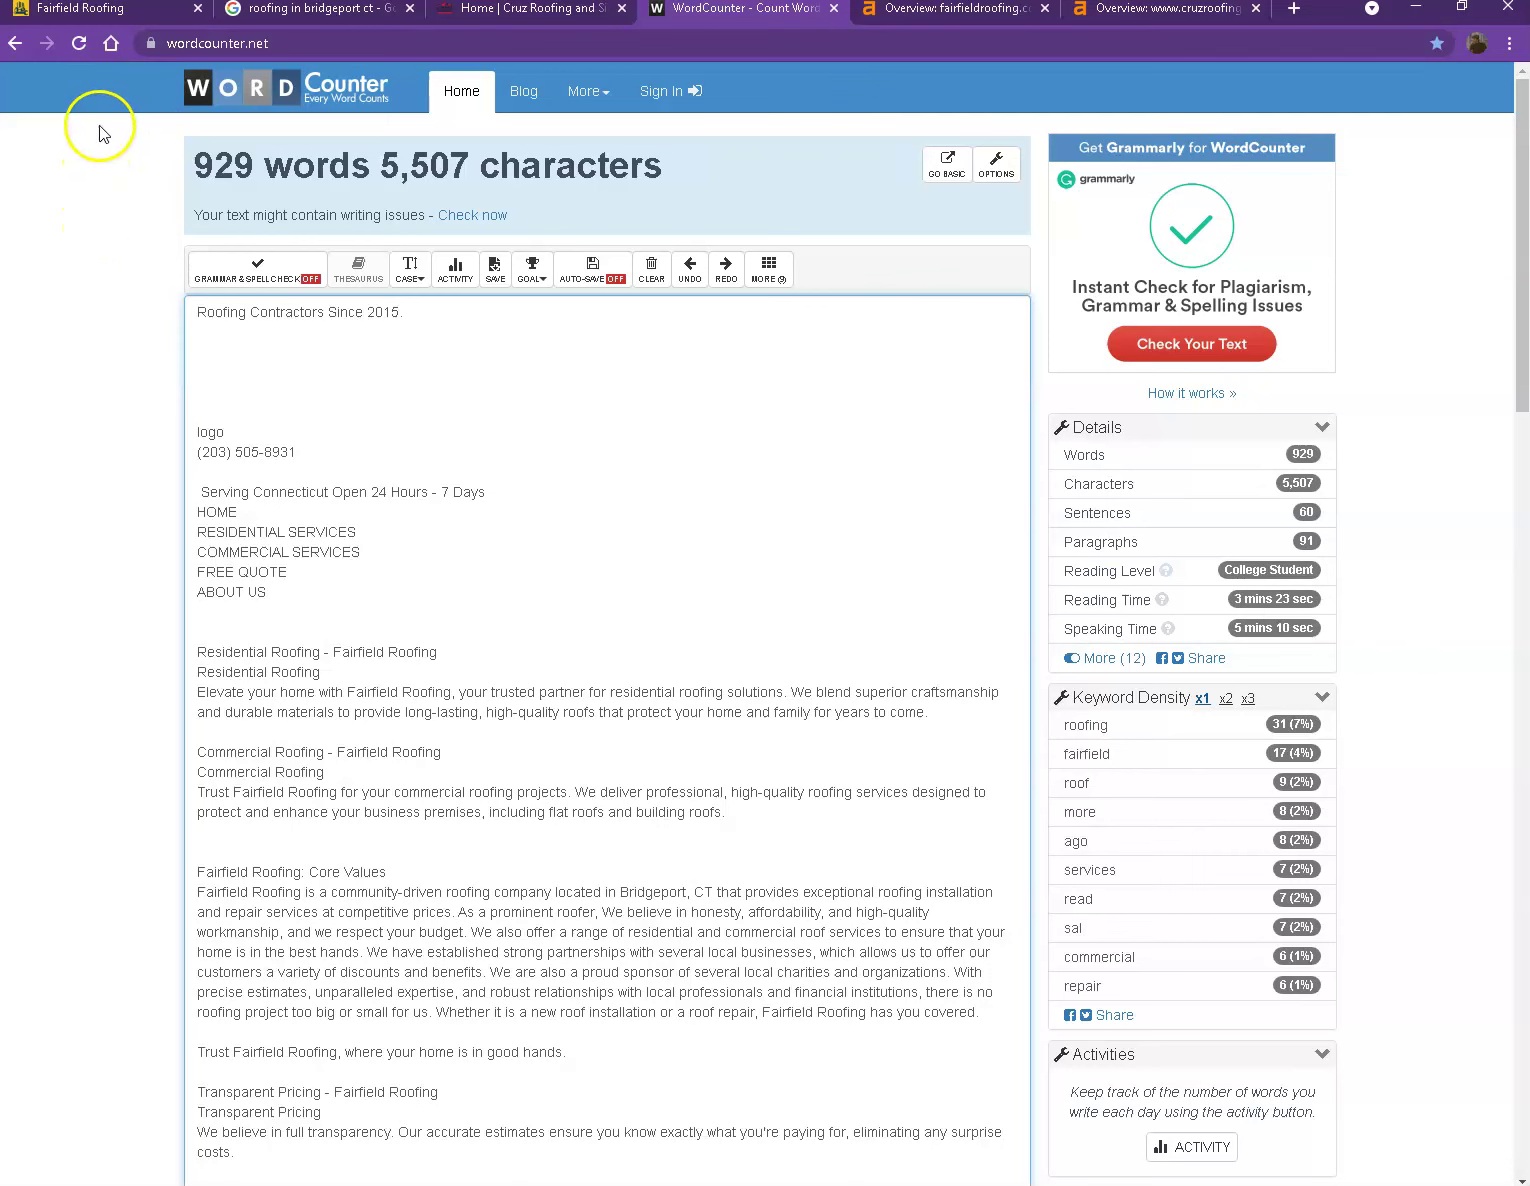
Step: Return to the Fairfield Roofing homepage and examine its content through the Core Values section
click(118, 18)
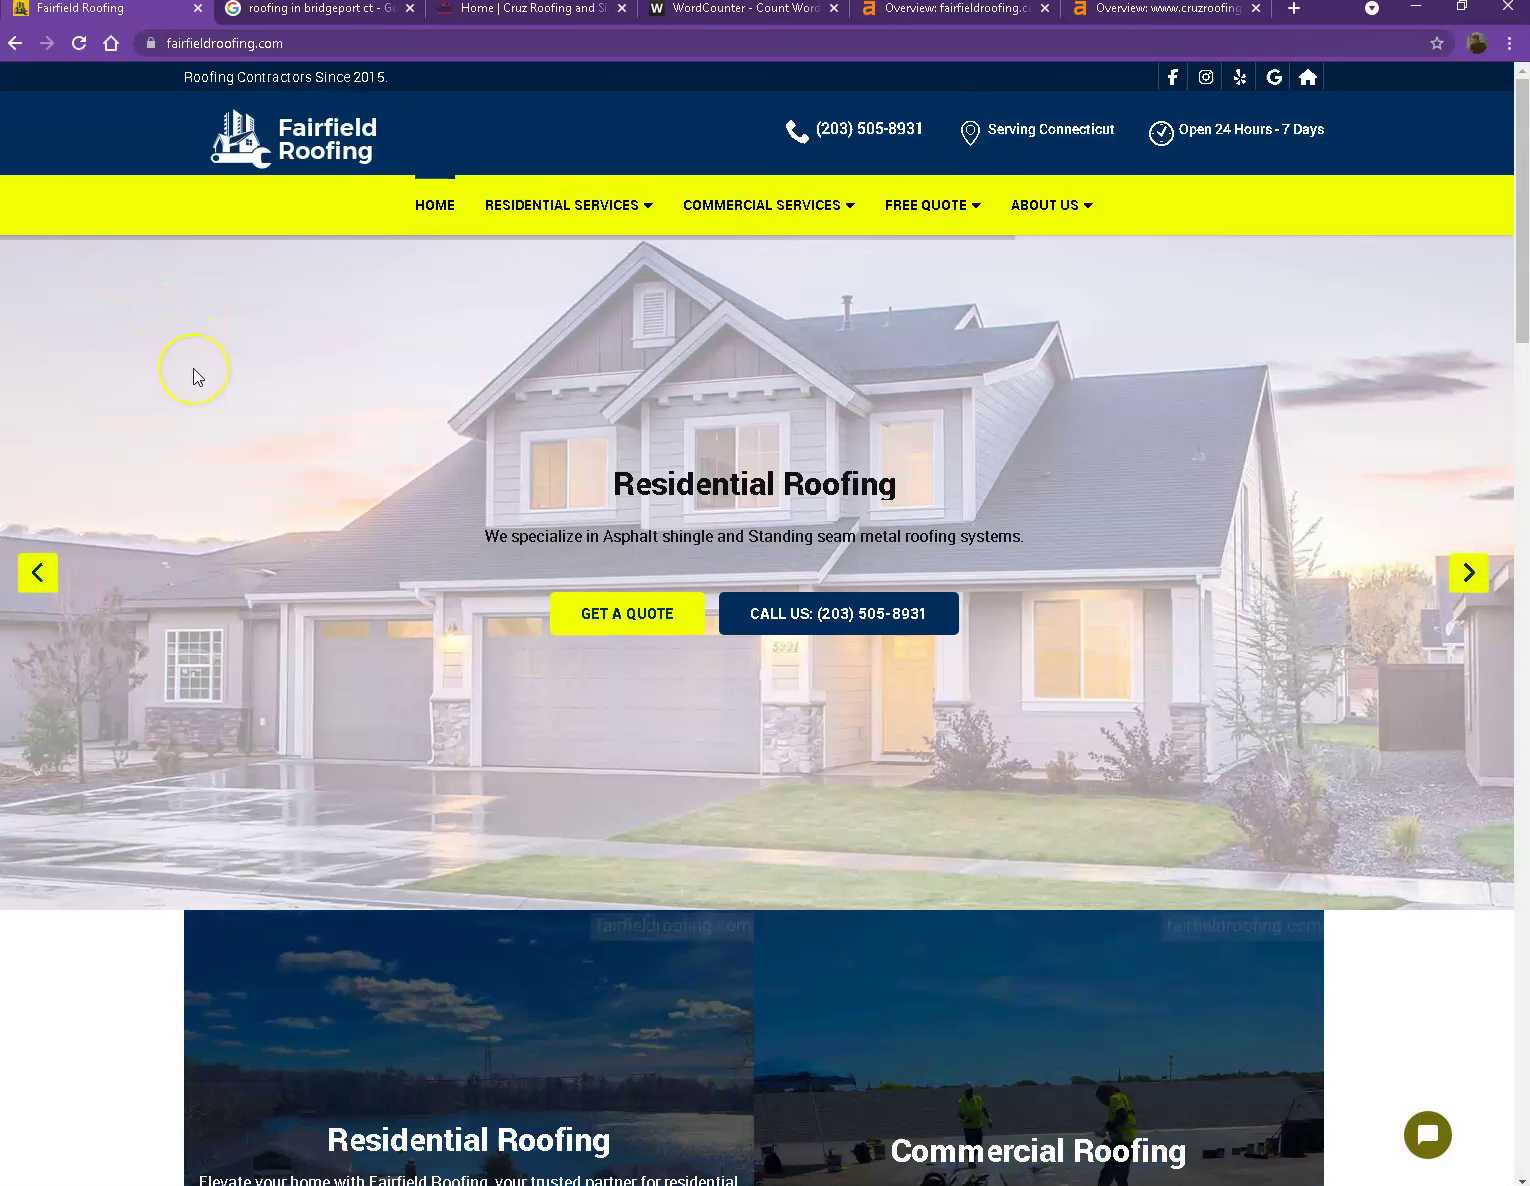
scroll(195, 380, down, 5)
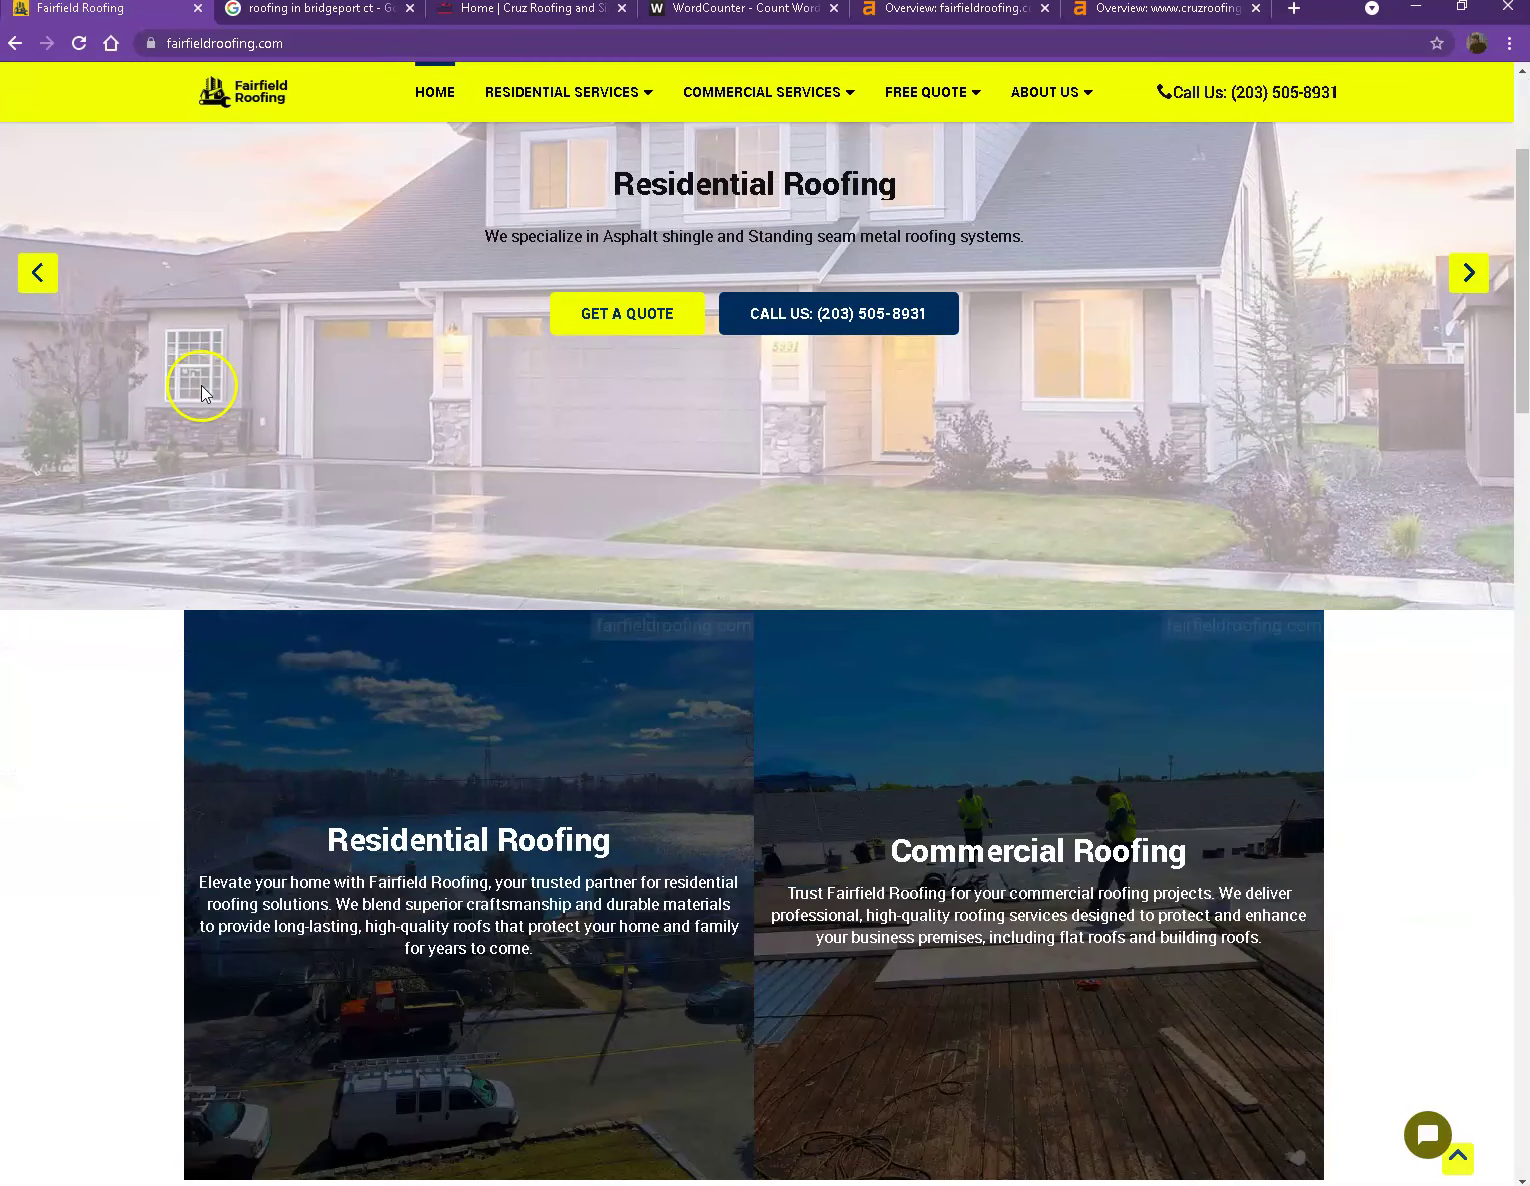
scroll(67, 393, down, 6)
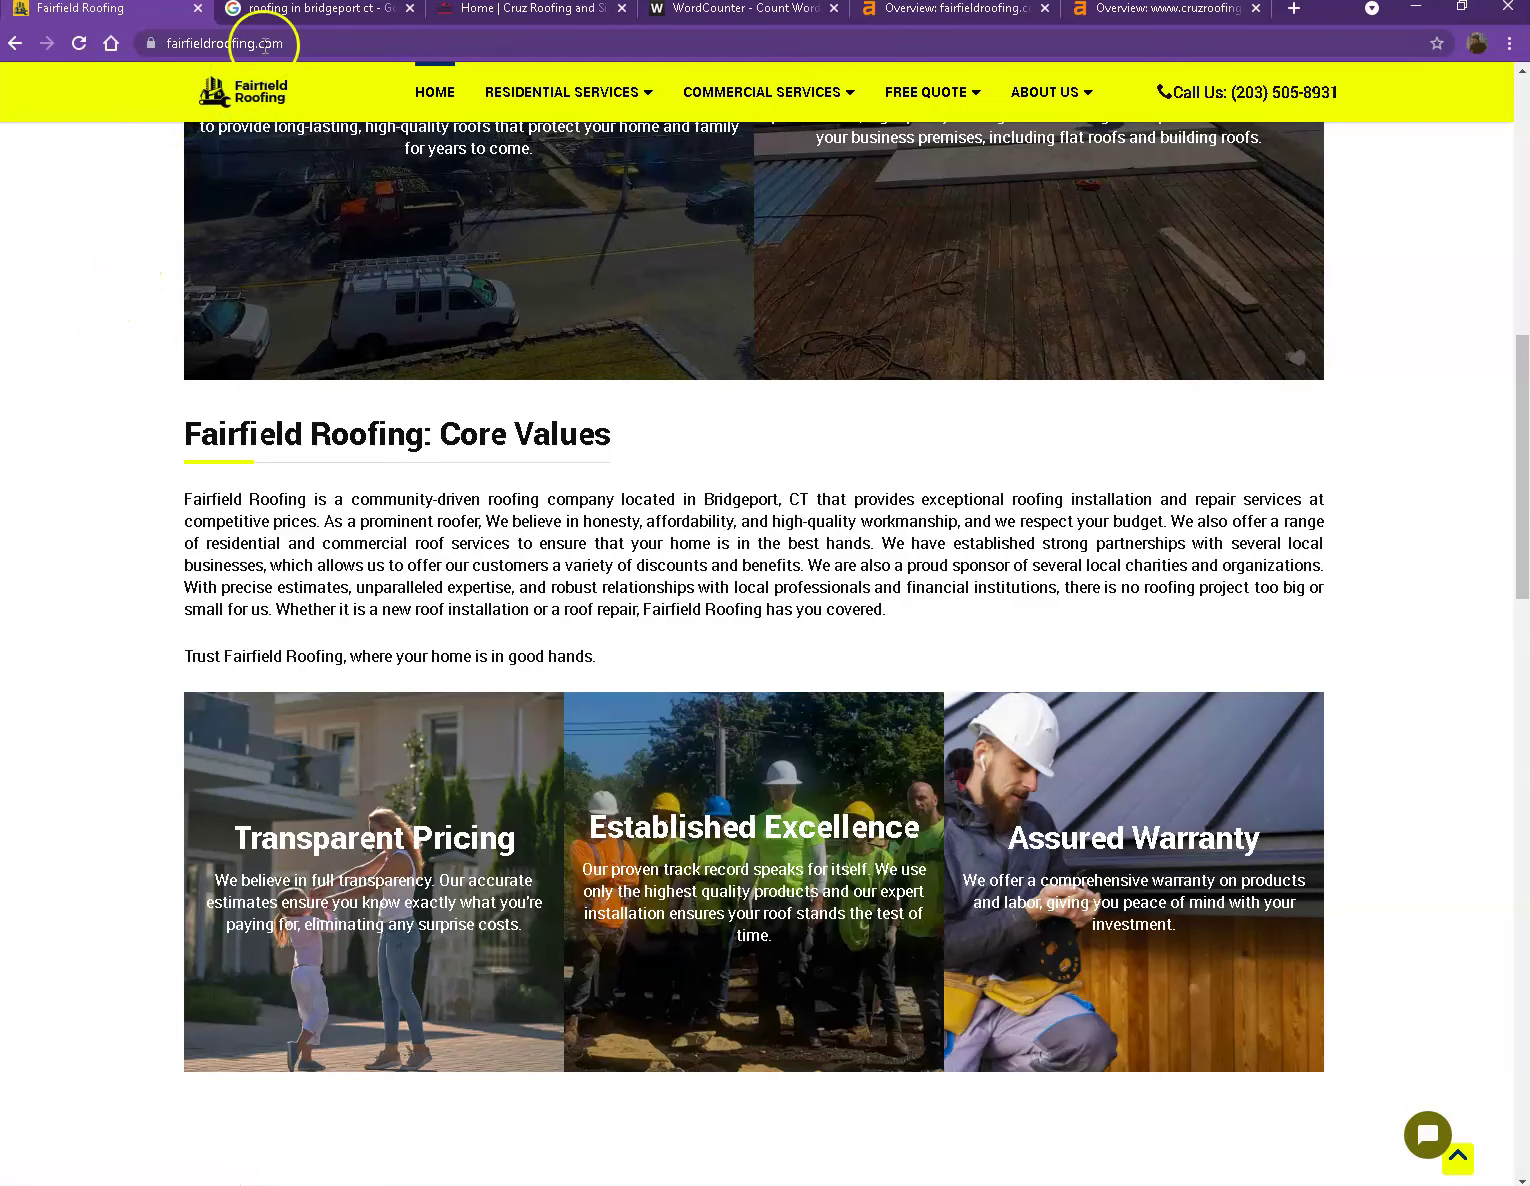
Step: Examine the Google results for "roofing in bridgeport ct", covering the business listings and the organic rankings
click(285, 12)
scroll(386, 406, up, 5)
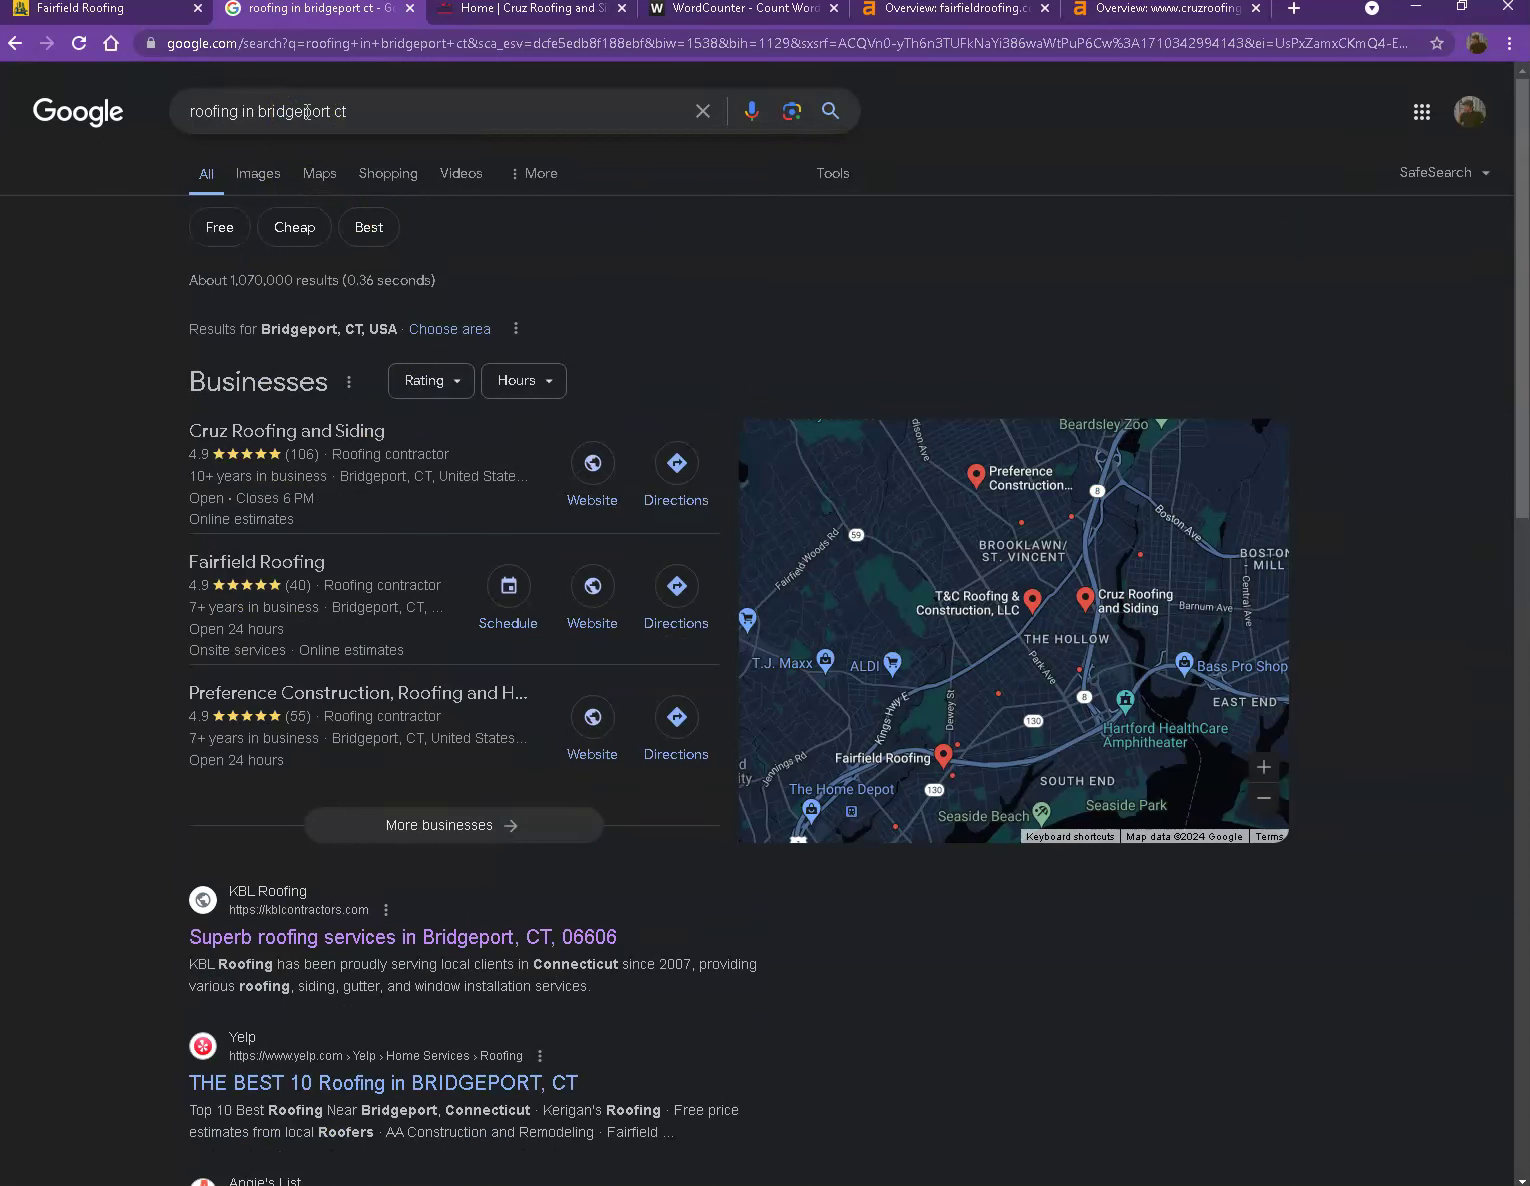
click(245, 109)
scroll(163, 423, down, 3)
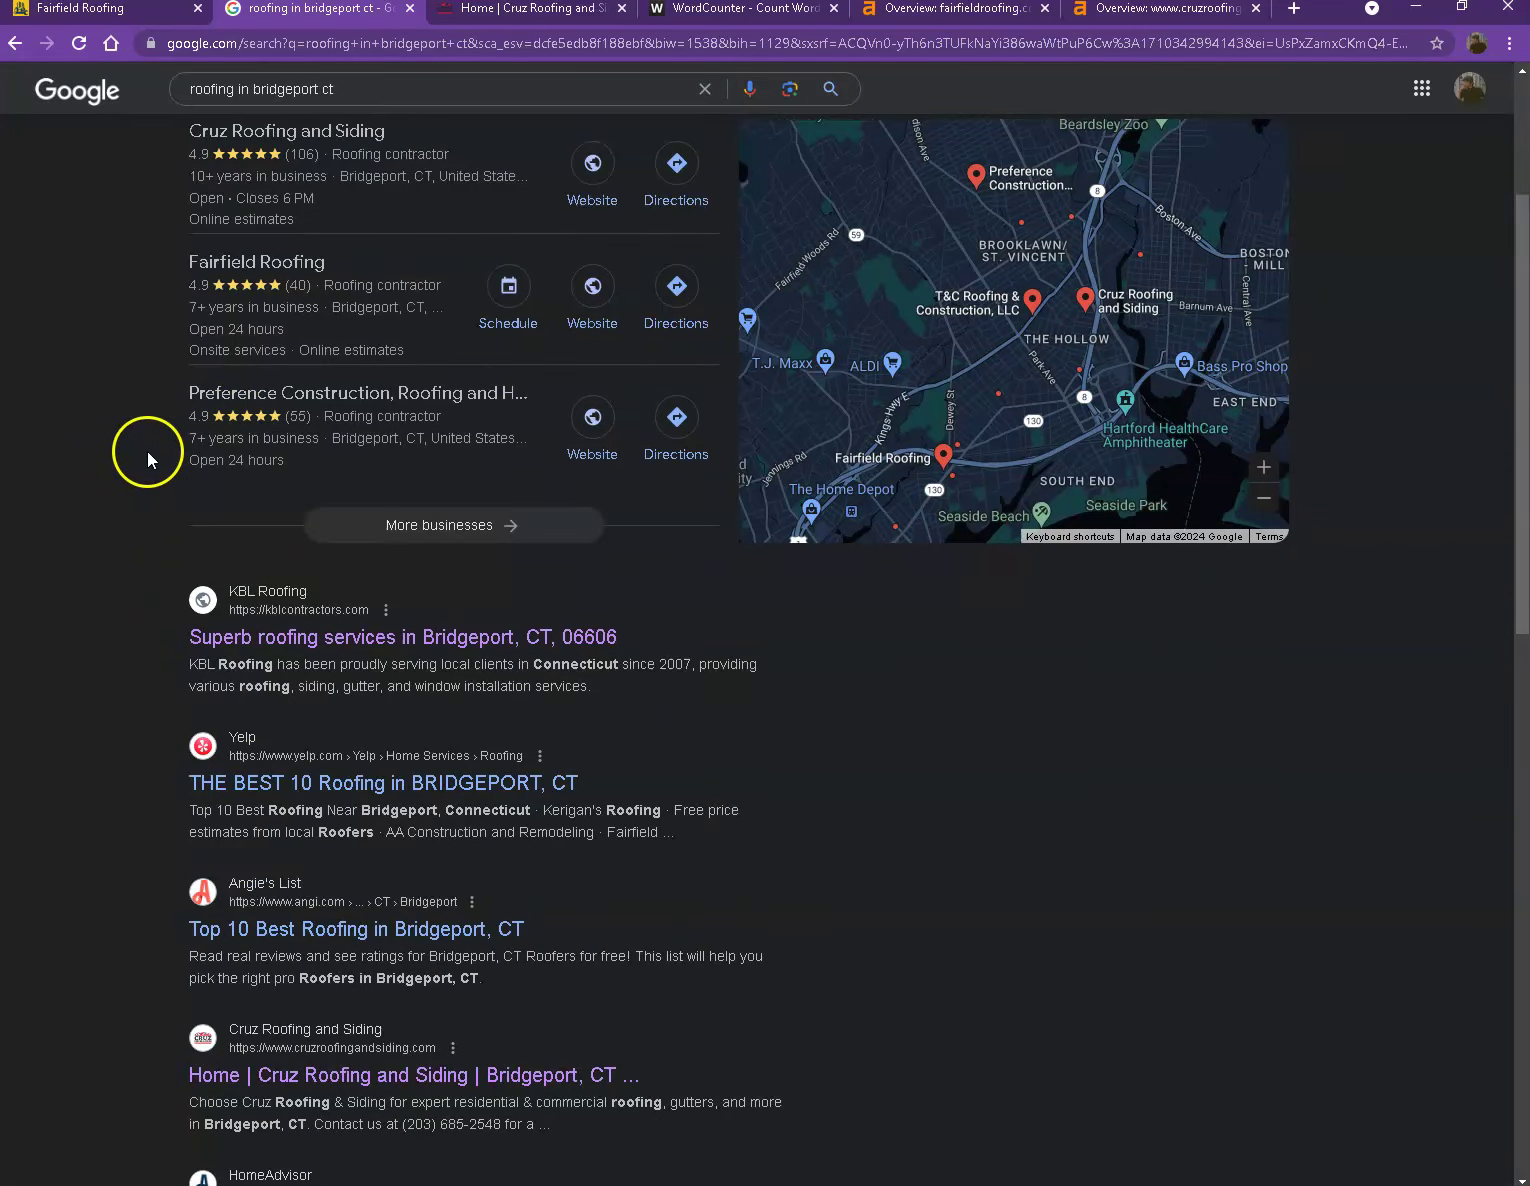
scroll(148, 456, down, 2)
scroll(146, 462, down, 1)
scroll(146, 455, down, 3)
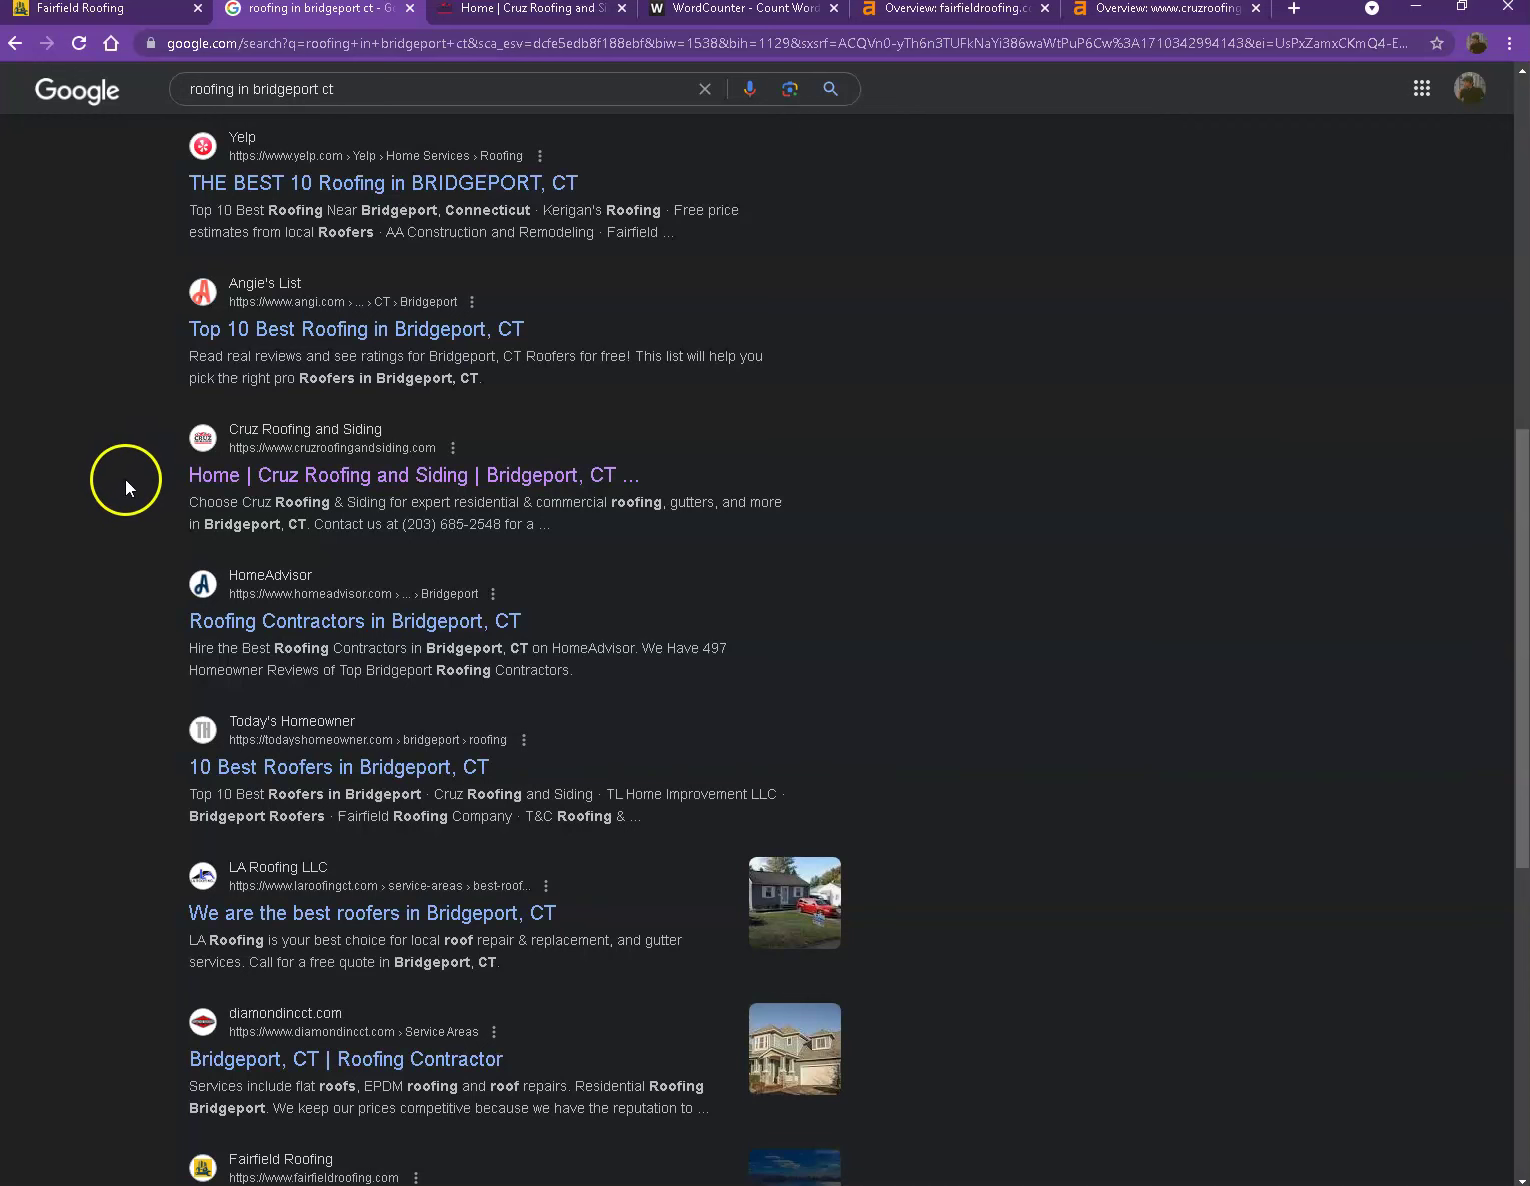
scroll(130, 487, down, 3)
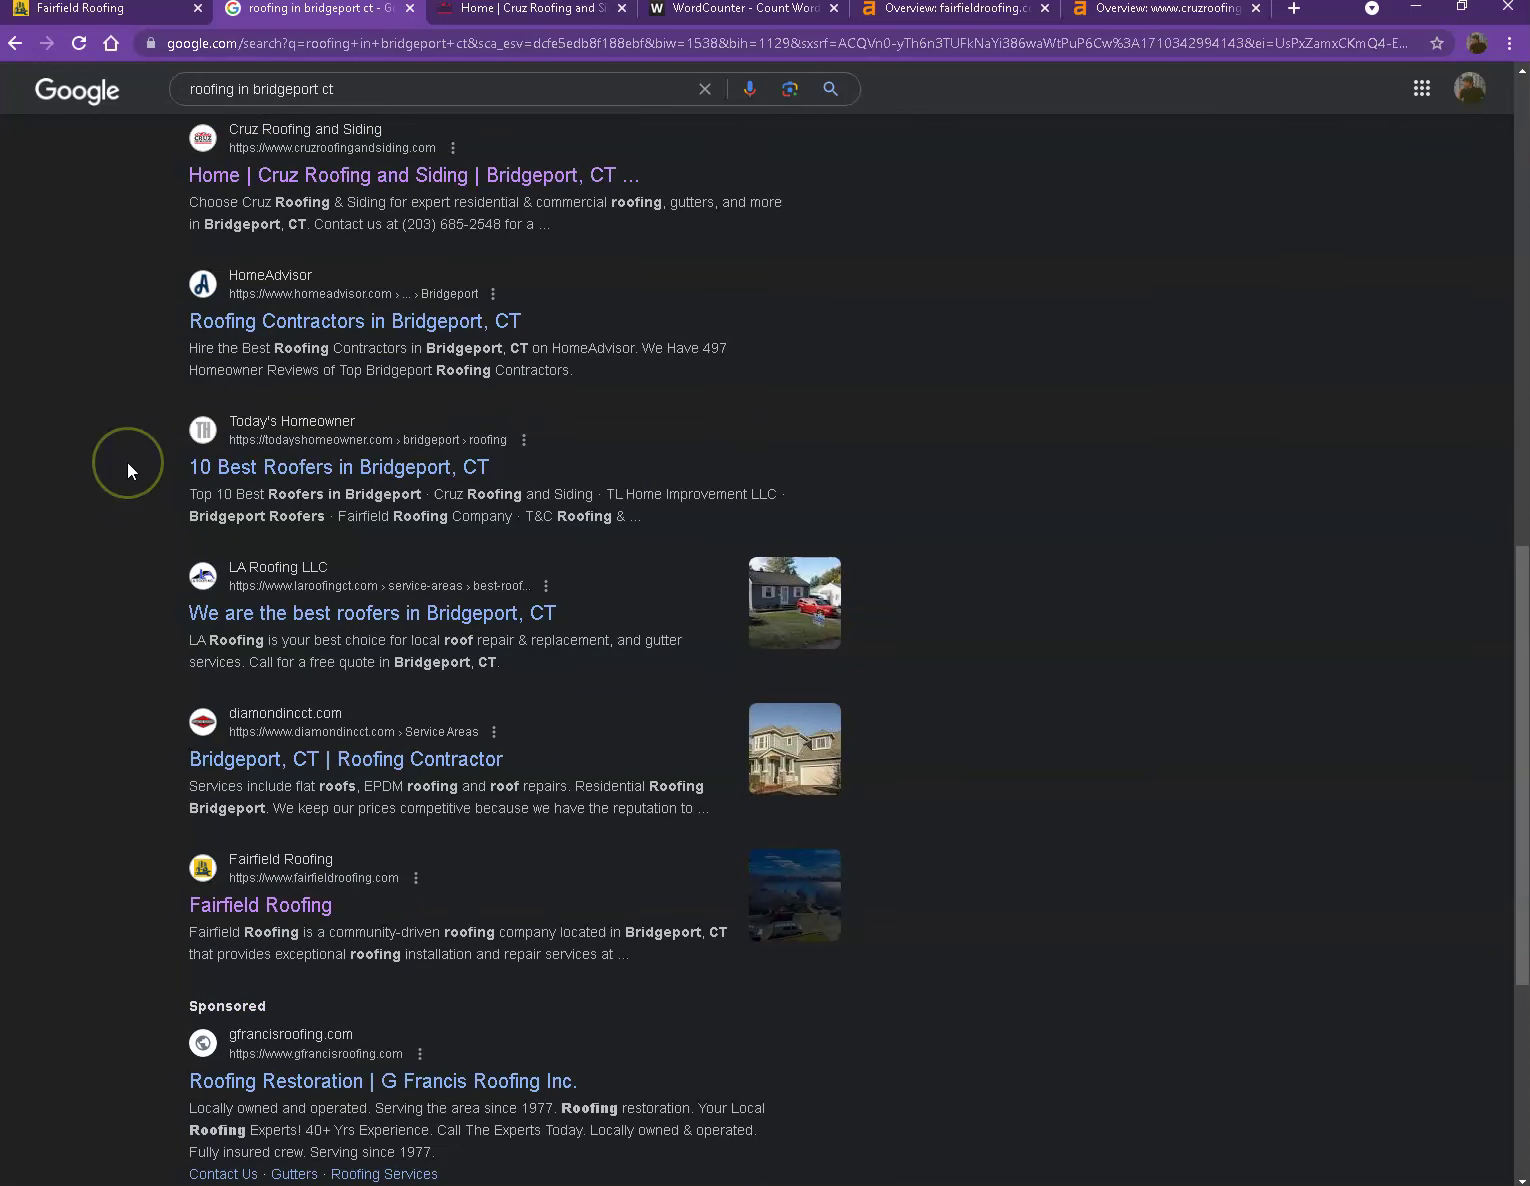
scroll(127, 463, down, 1)
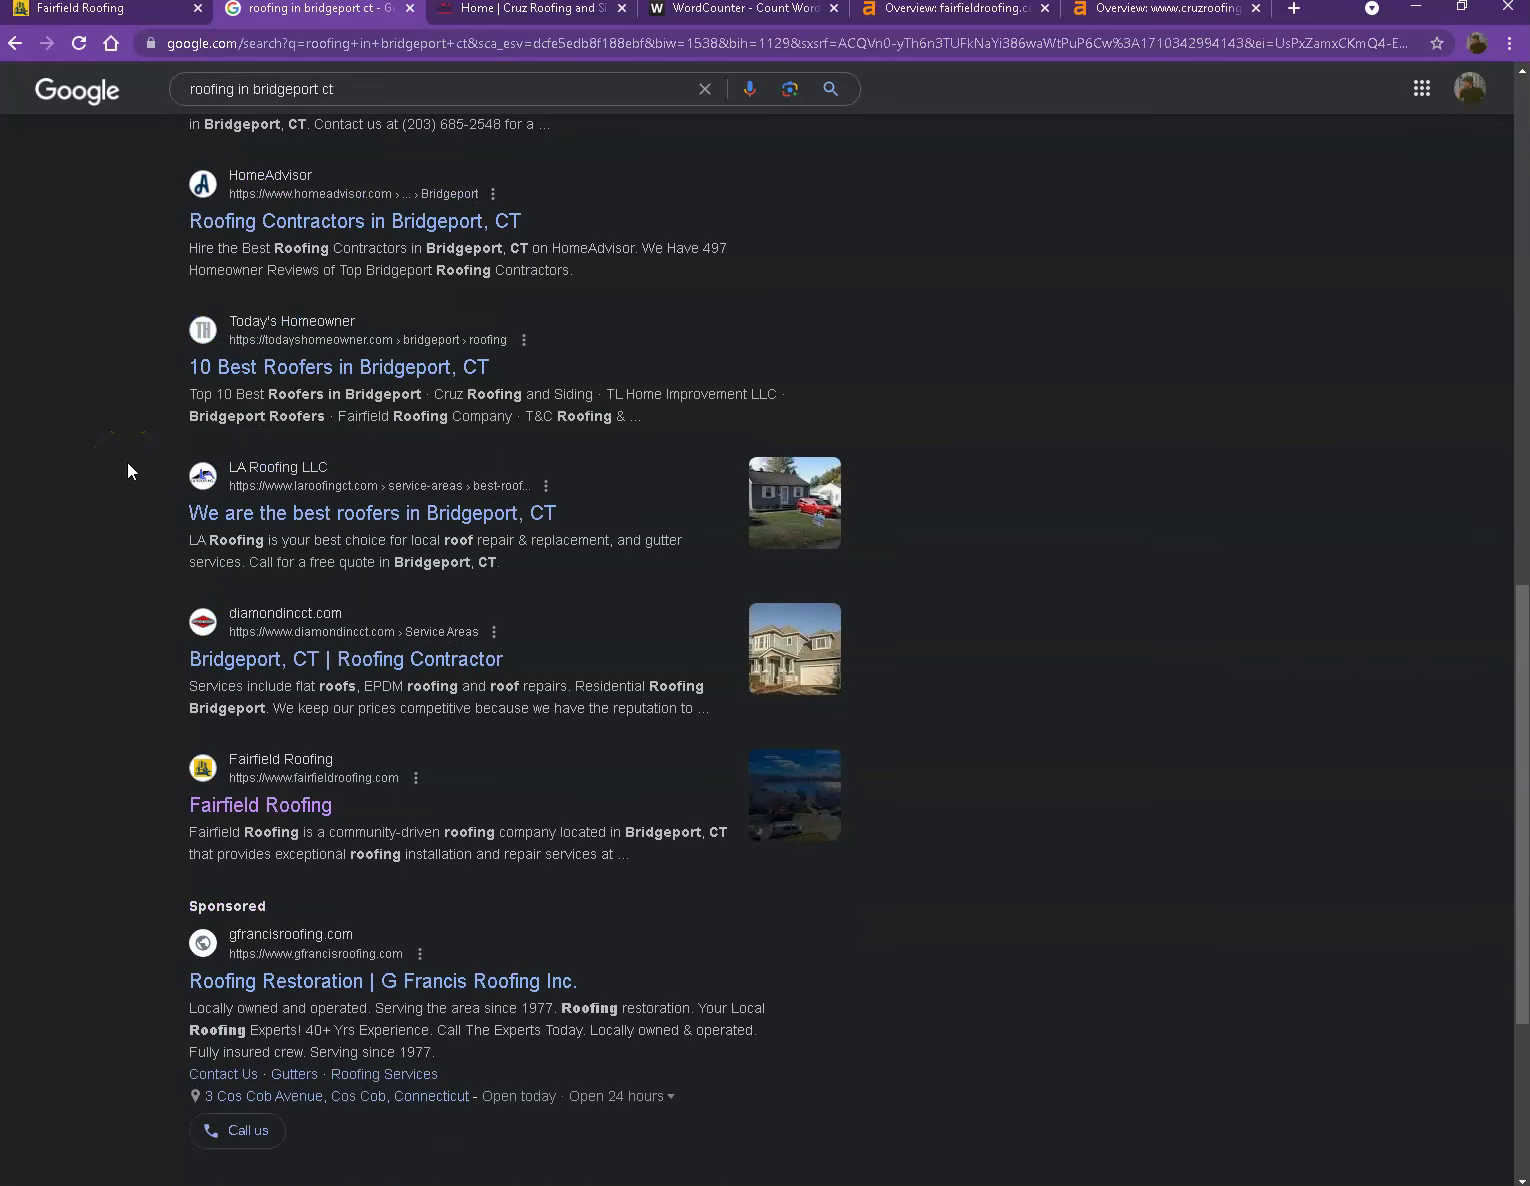
scroll(128, 467, up, 4)
scroll(134, 486, up, 2)
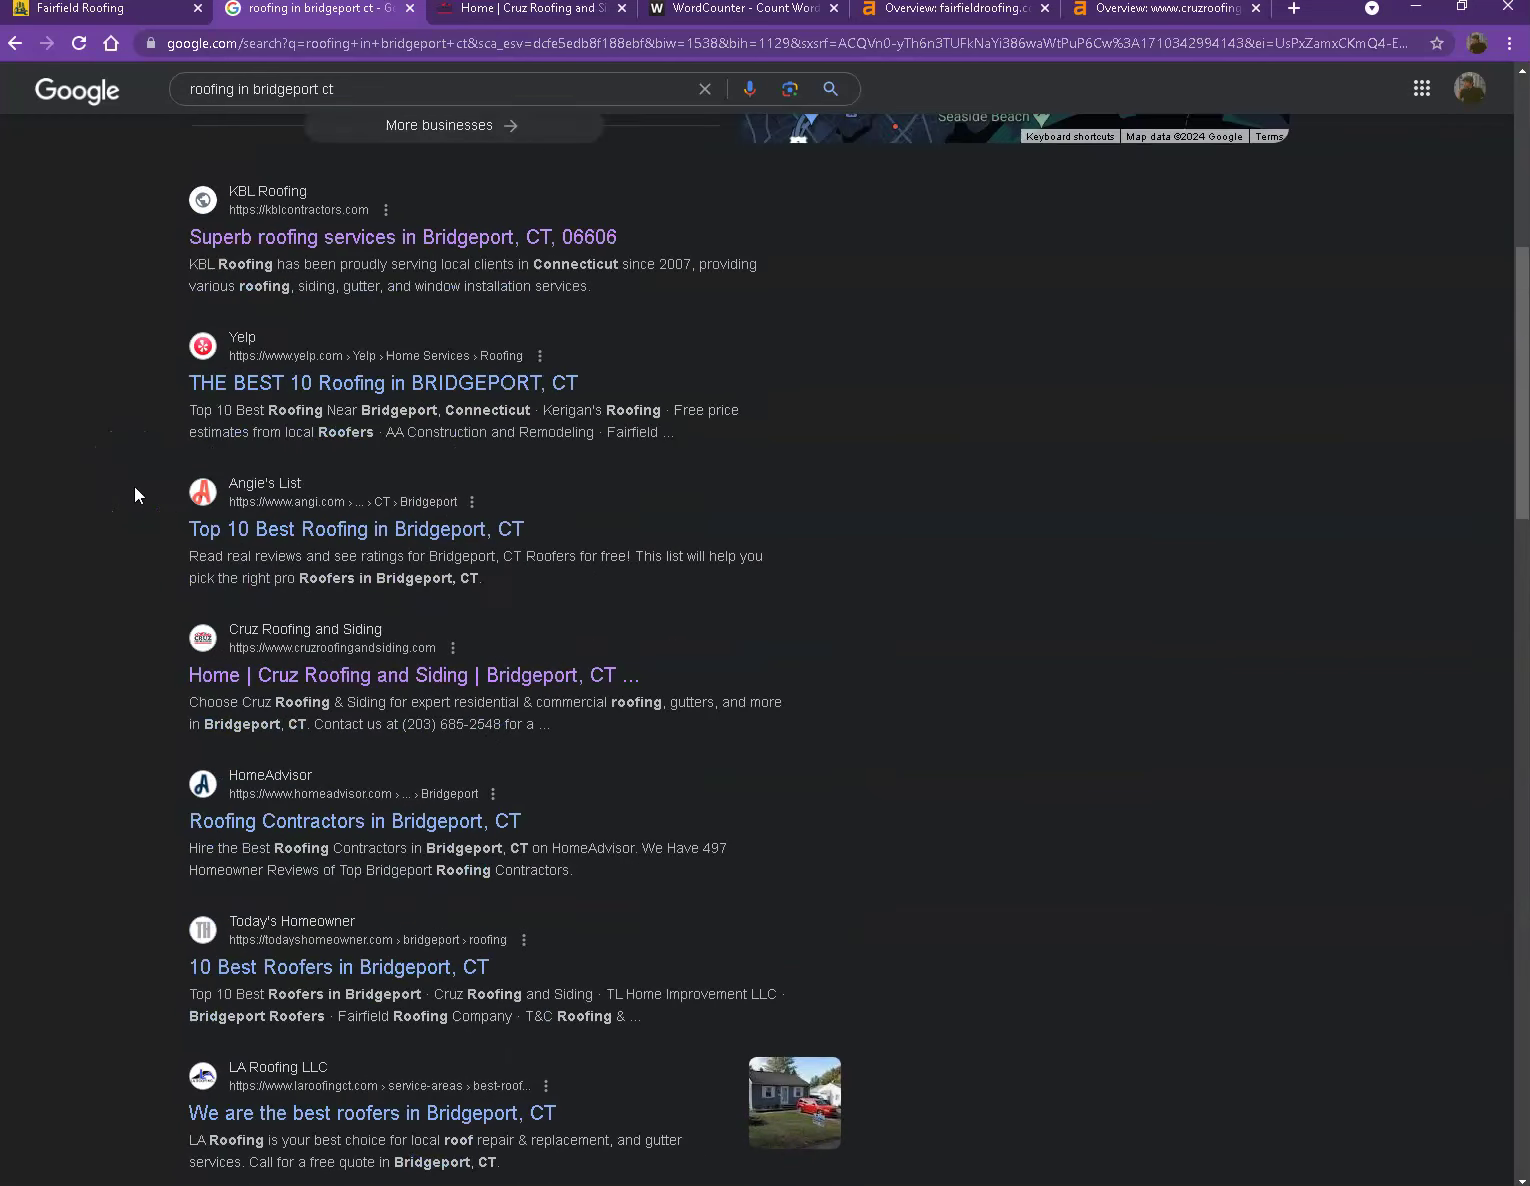
Step: Review the competitor Cruz Roofing and Siding homepage, covering its service copy, company strengths and process sections
click(530, 10)
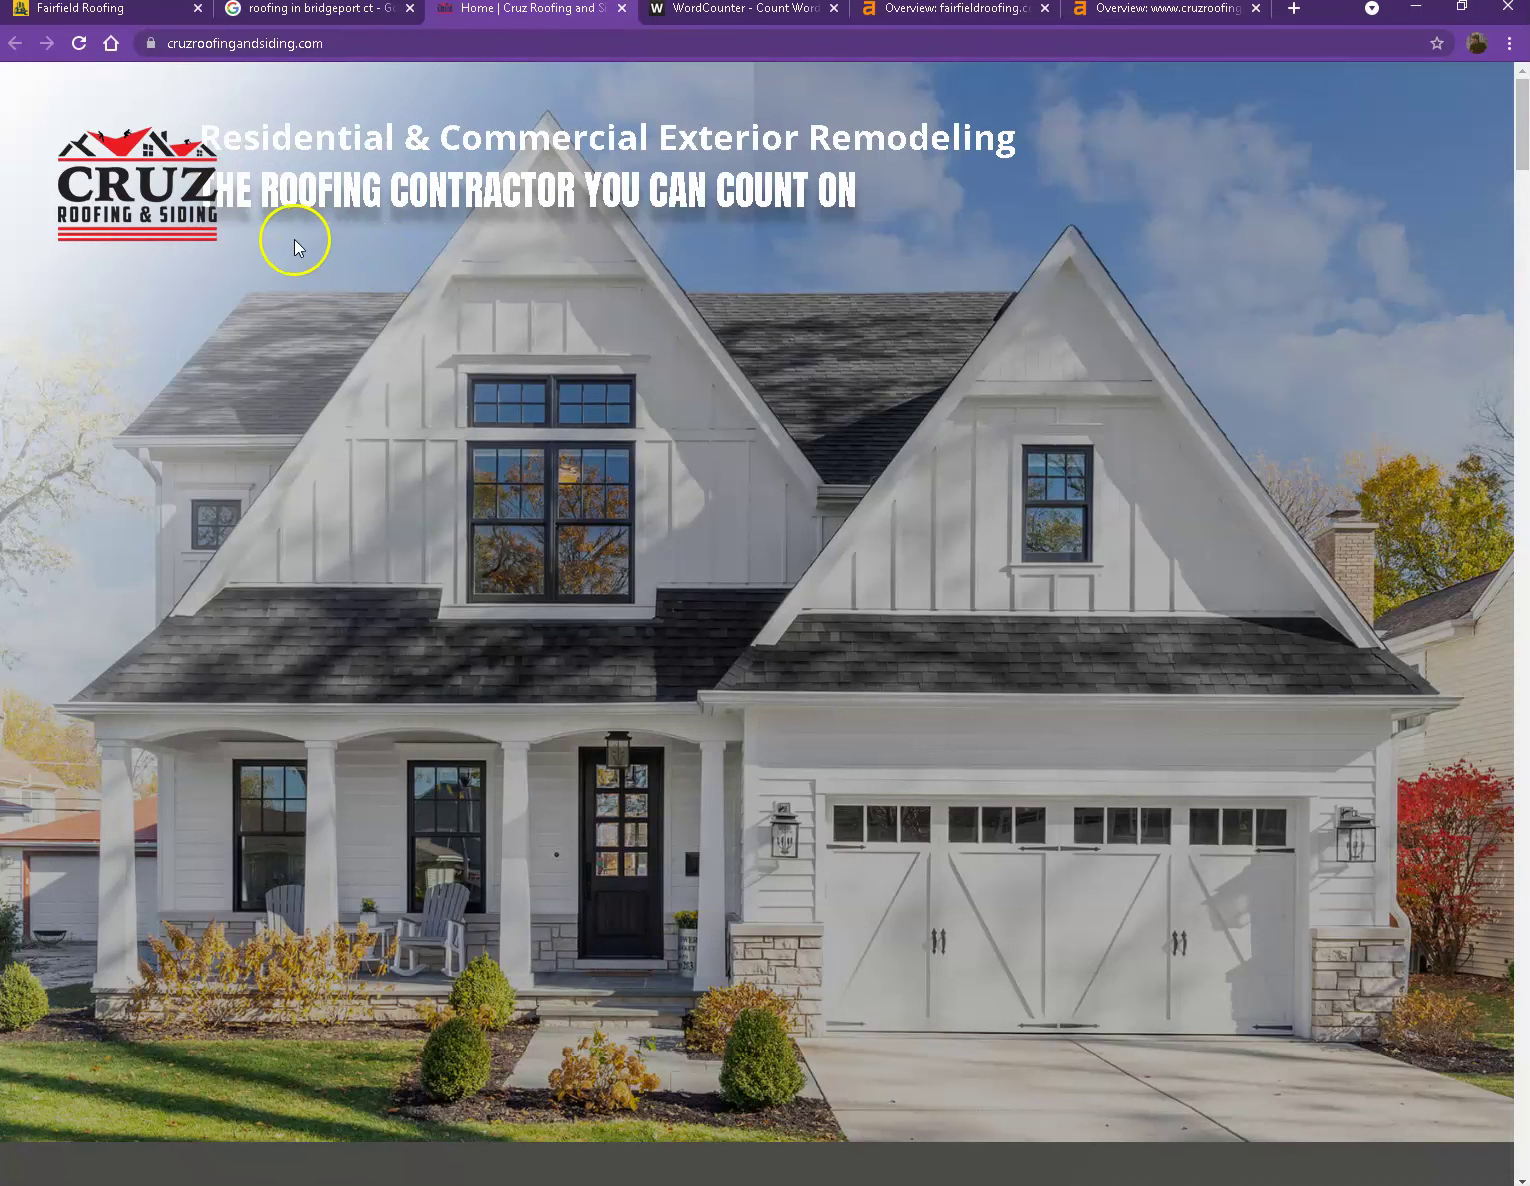
scroll(736, 330, down, 5)
scroll(736, 333, down, 18)
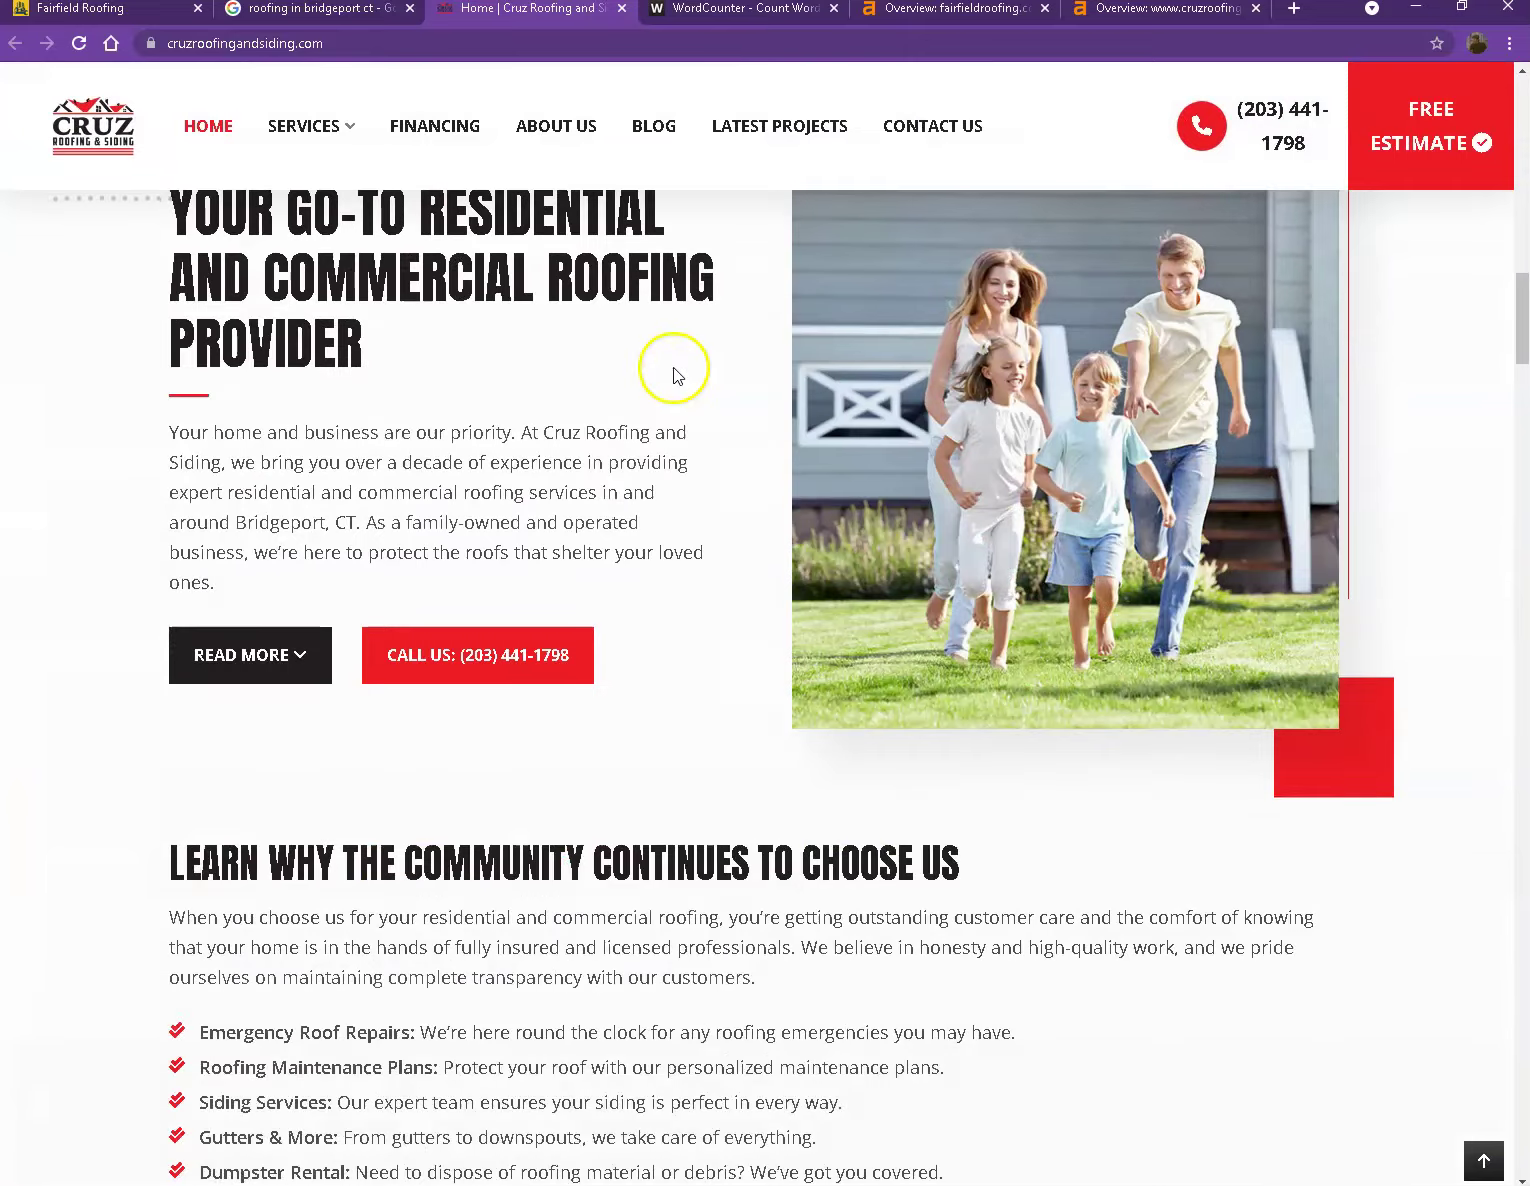
scroll(675, 367, down, 20)
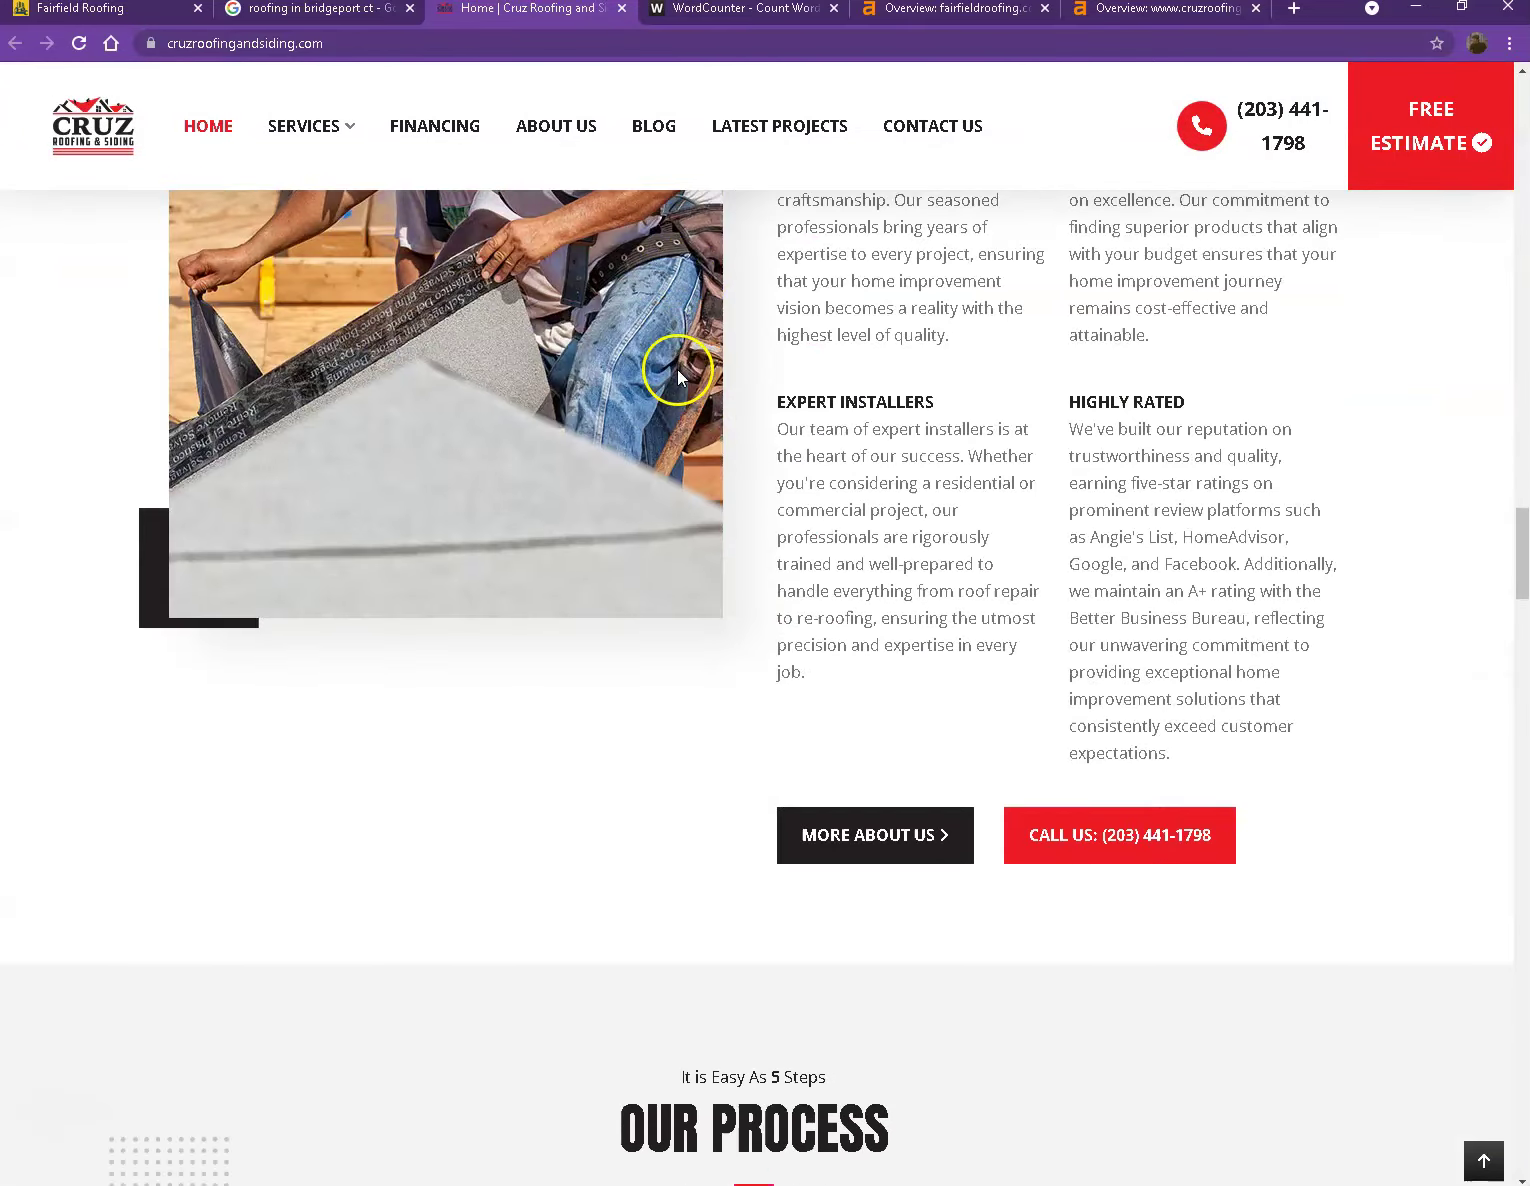
scroll(677, 367, down, 5)
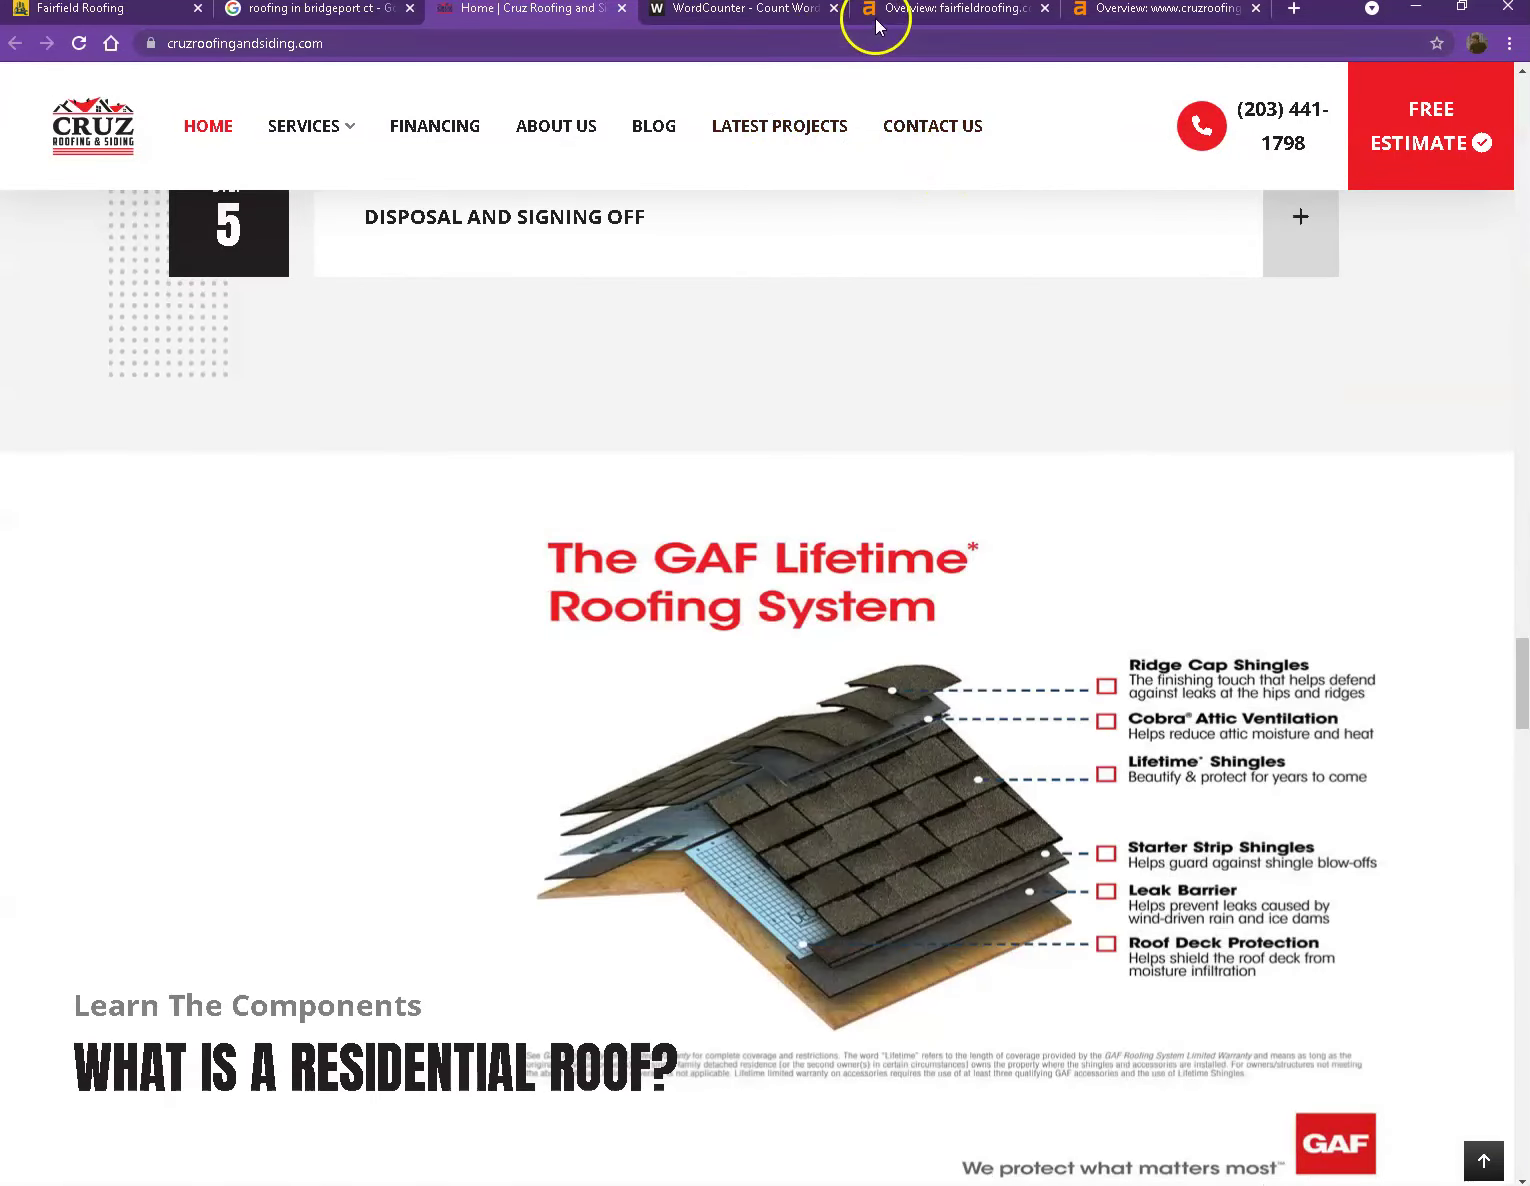
Step: Switch to Ahrefs and examine the Site Explorer overview of fairfieldroofing.com
click(932, 12)
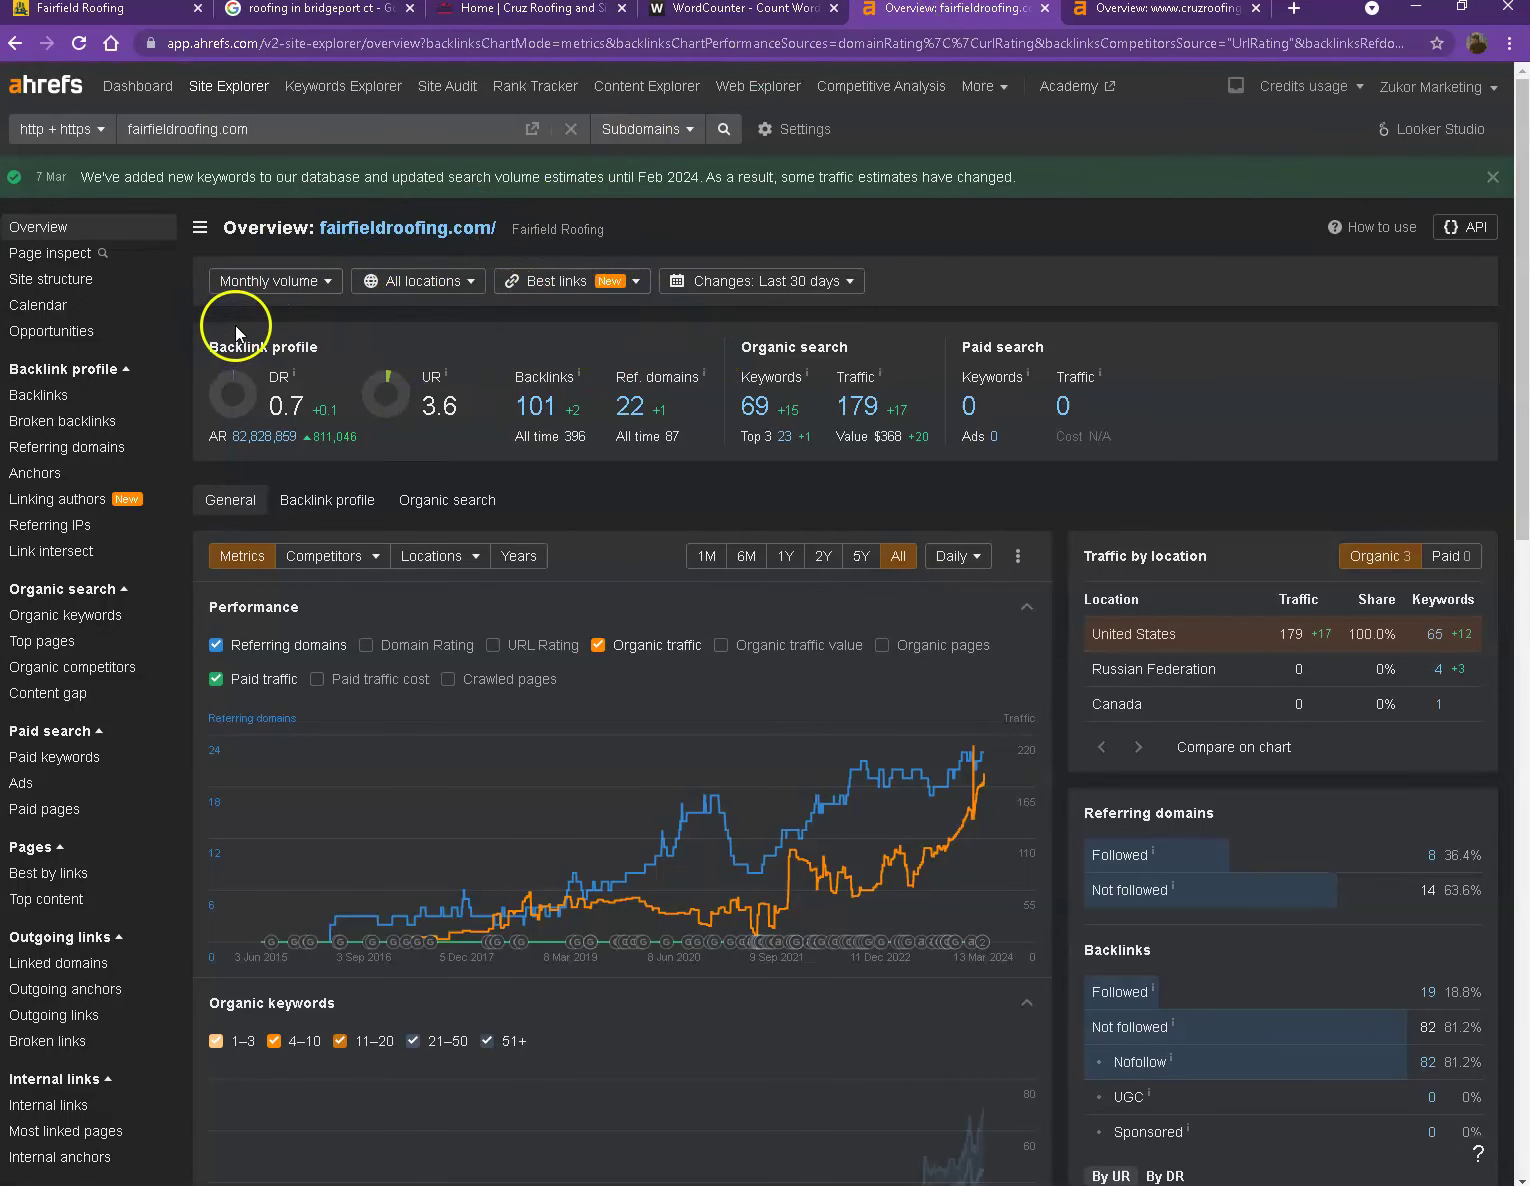
click(251, 294)
click(252, 316)
Step: Compare the backlink profile and organic search metrics of cruzroofingandsiding.com with those of fairfieldroofing.com
click(1118, 17)
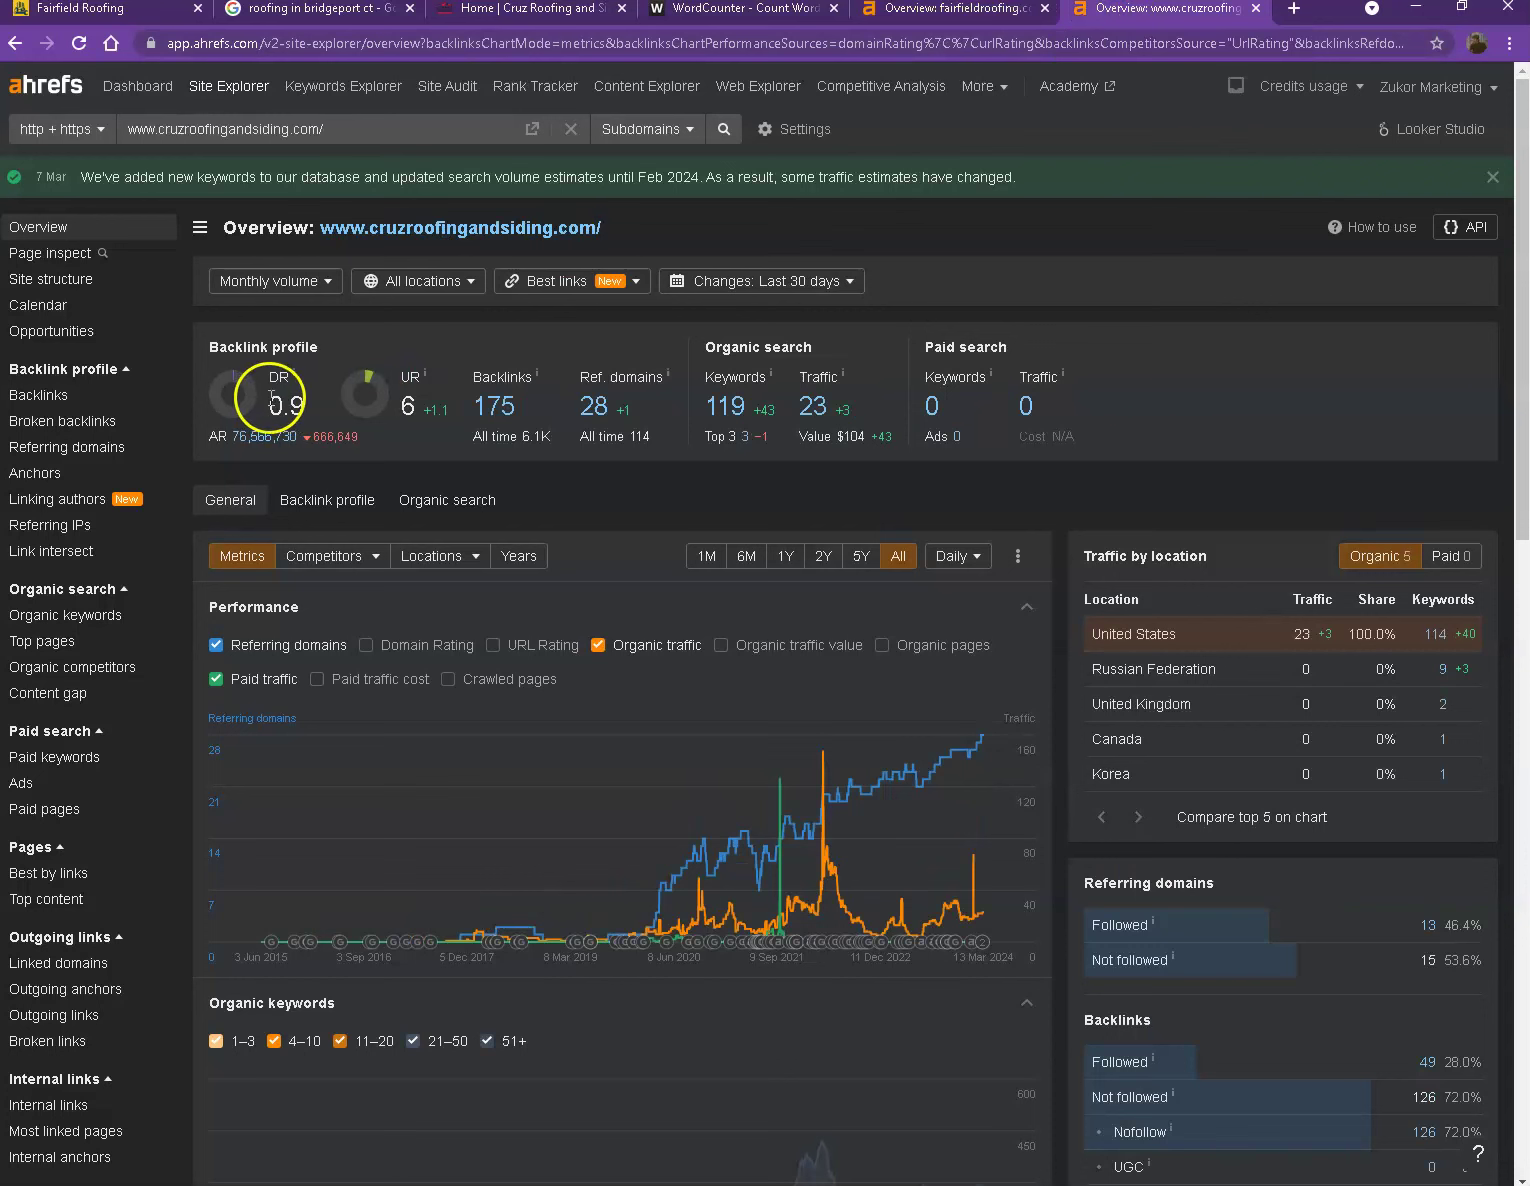
click(955, 17)
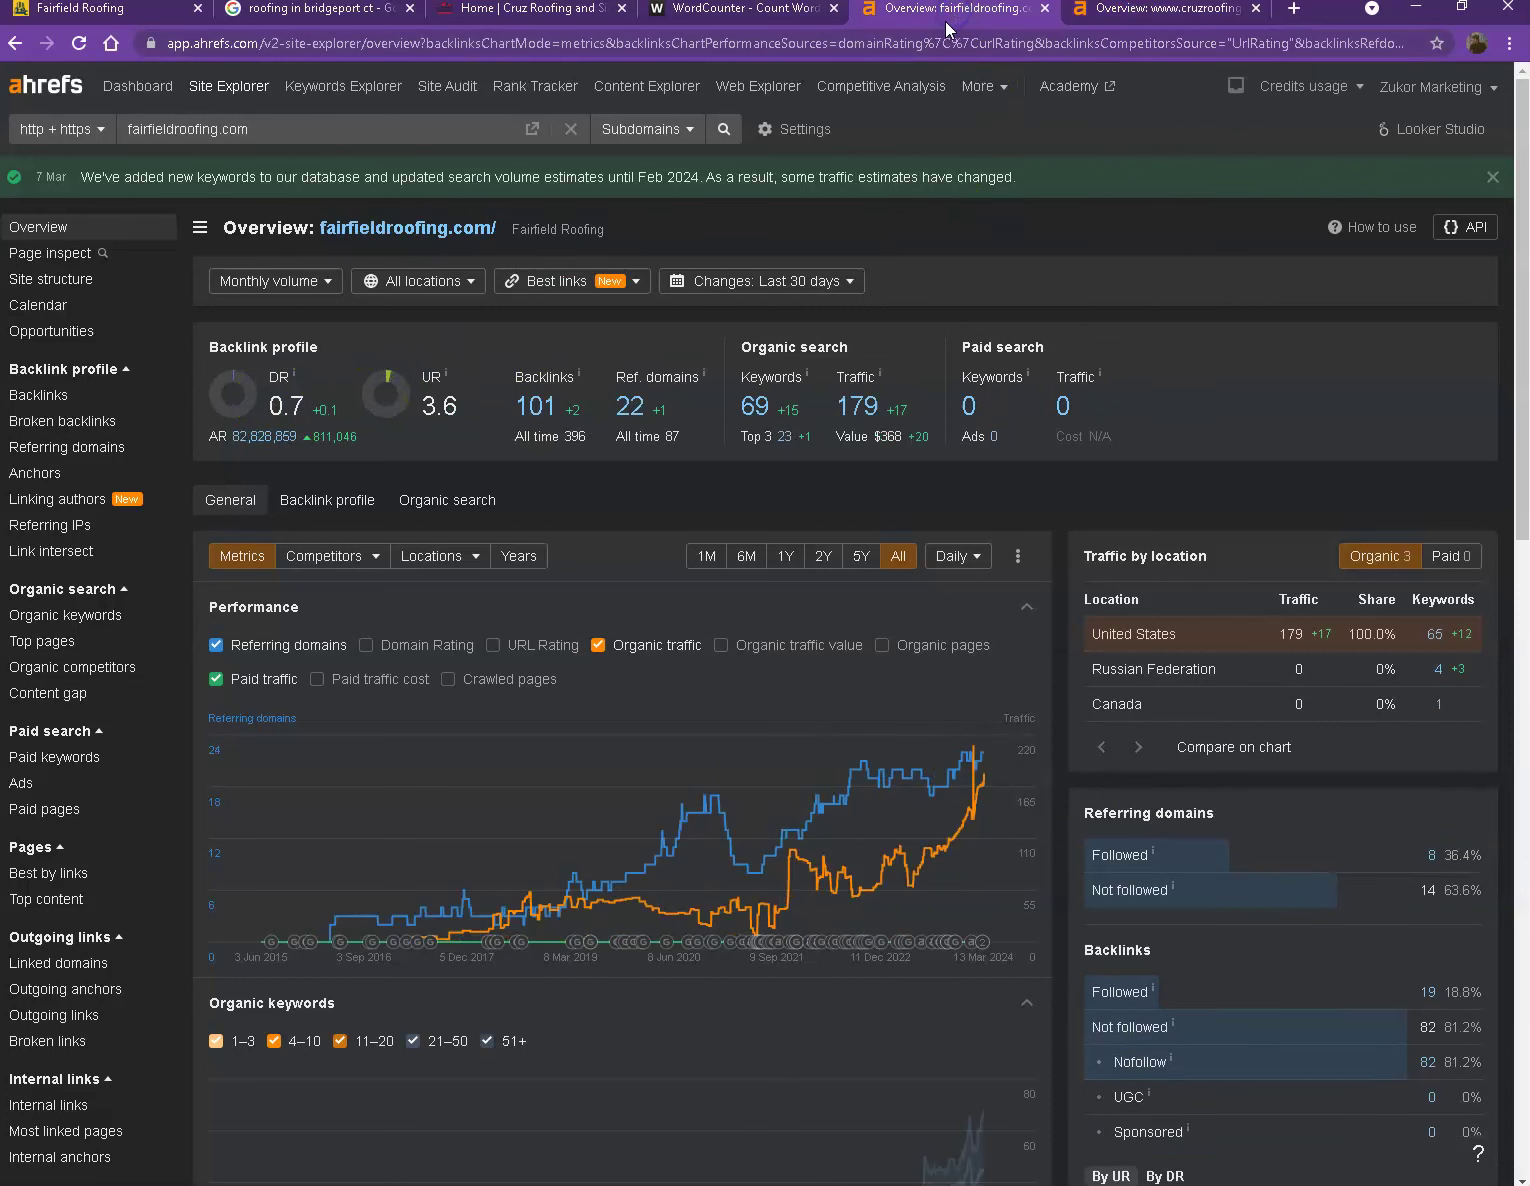
click(1150, 14)
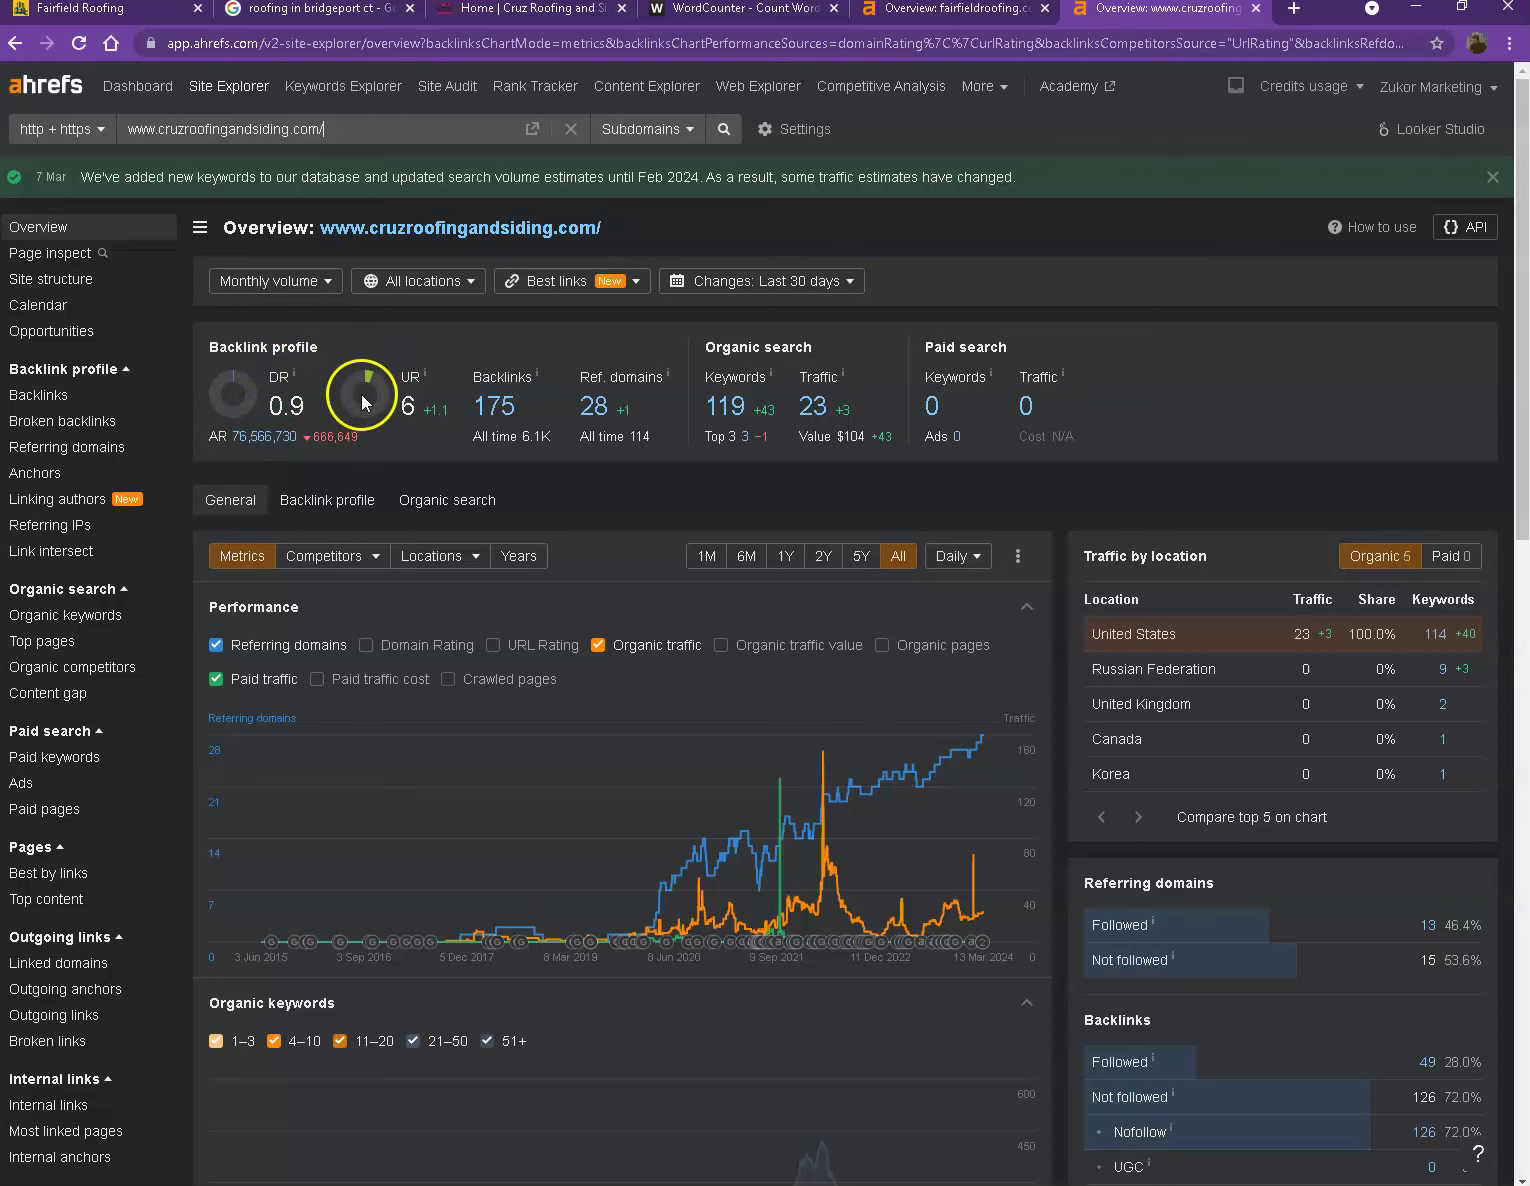
click(940, 12)
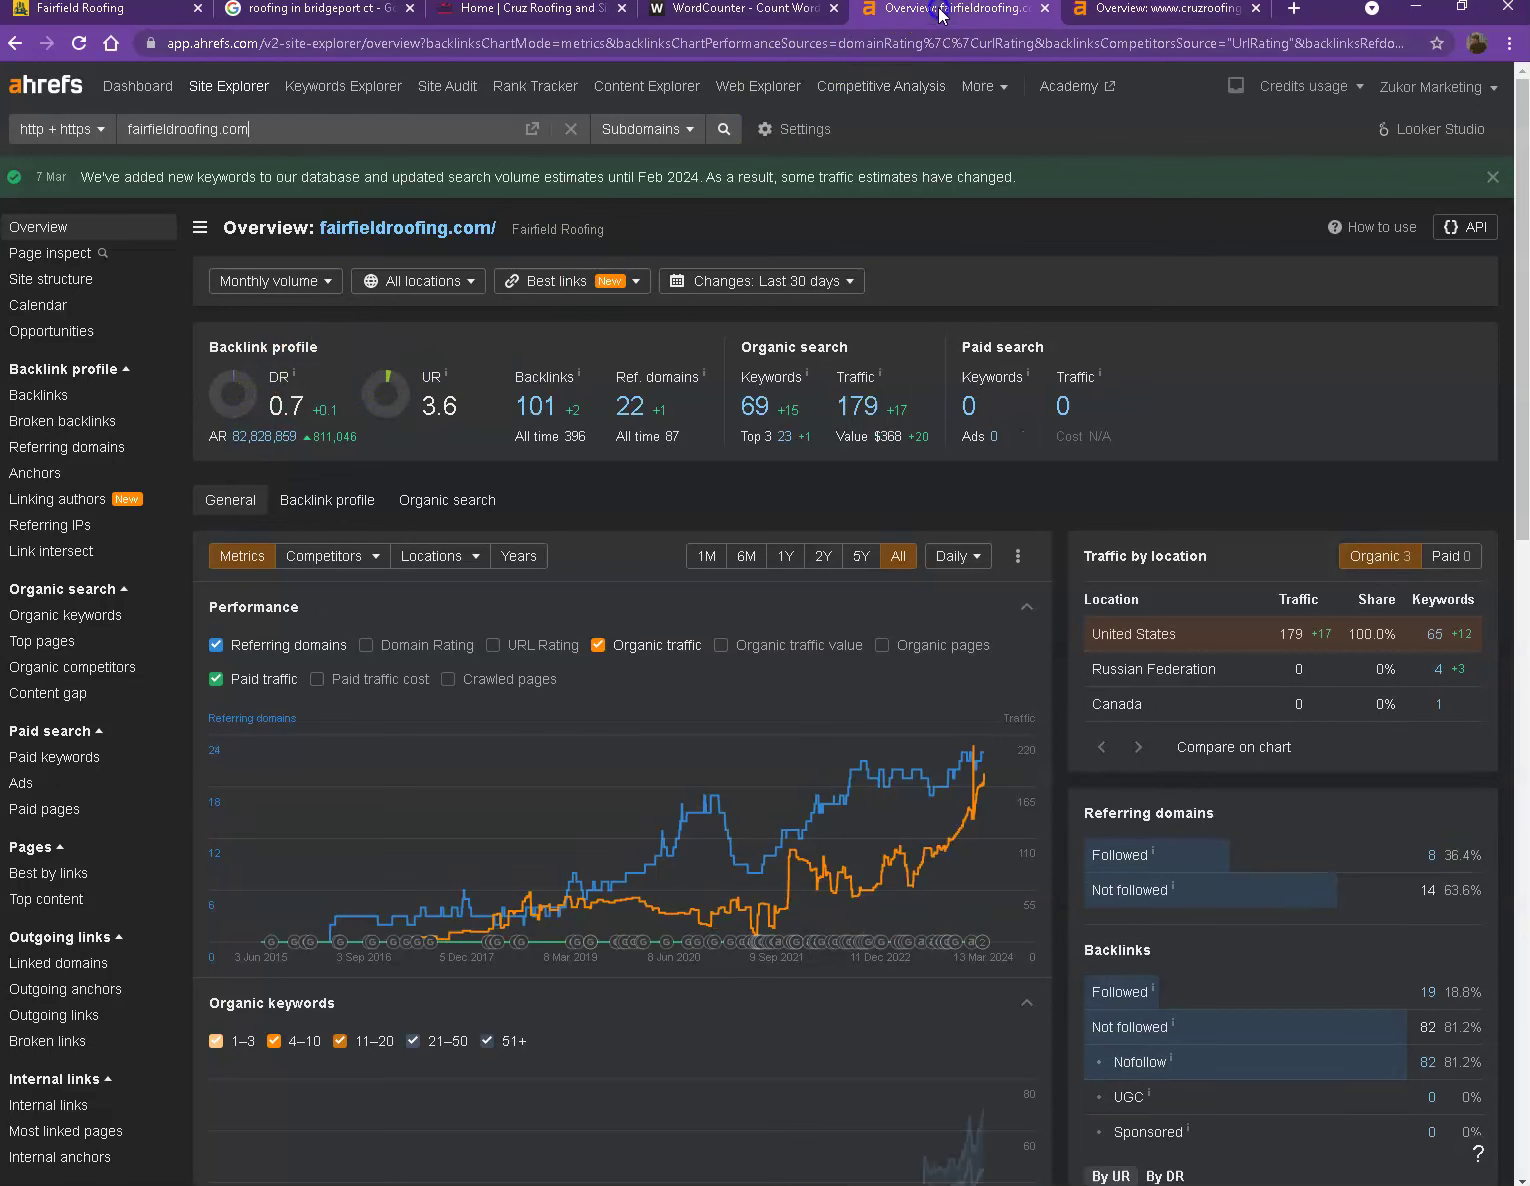
click(1100, 10)
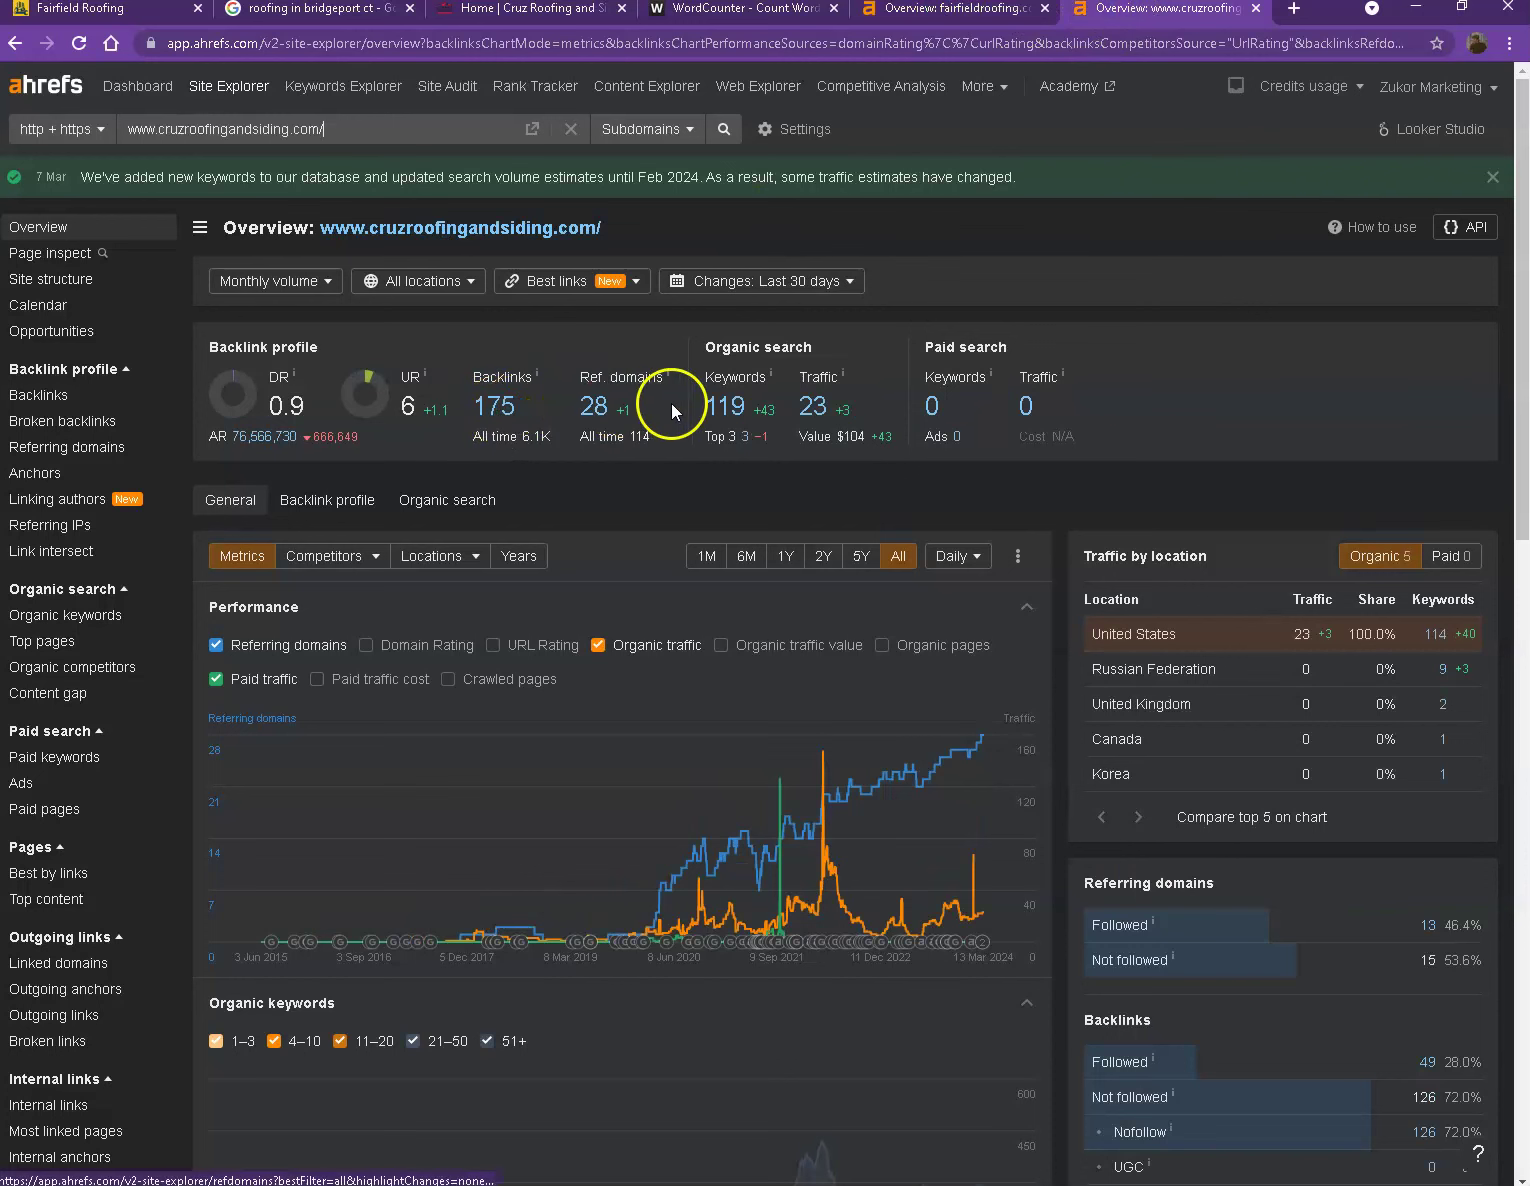
click(918, 16)
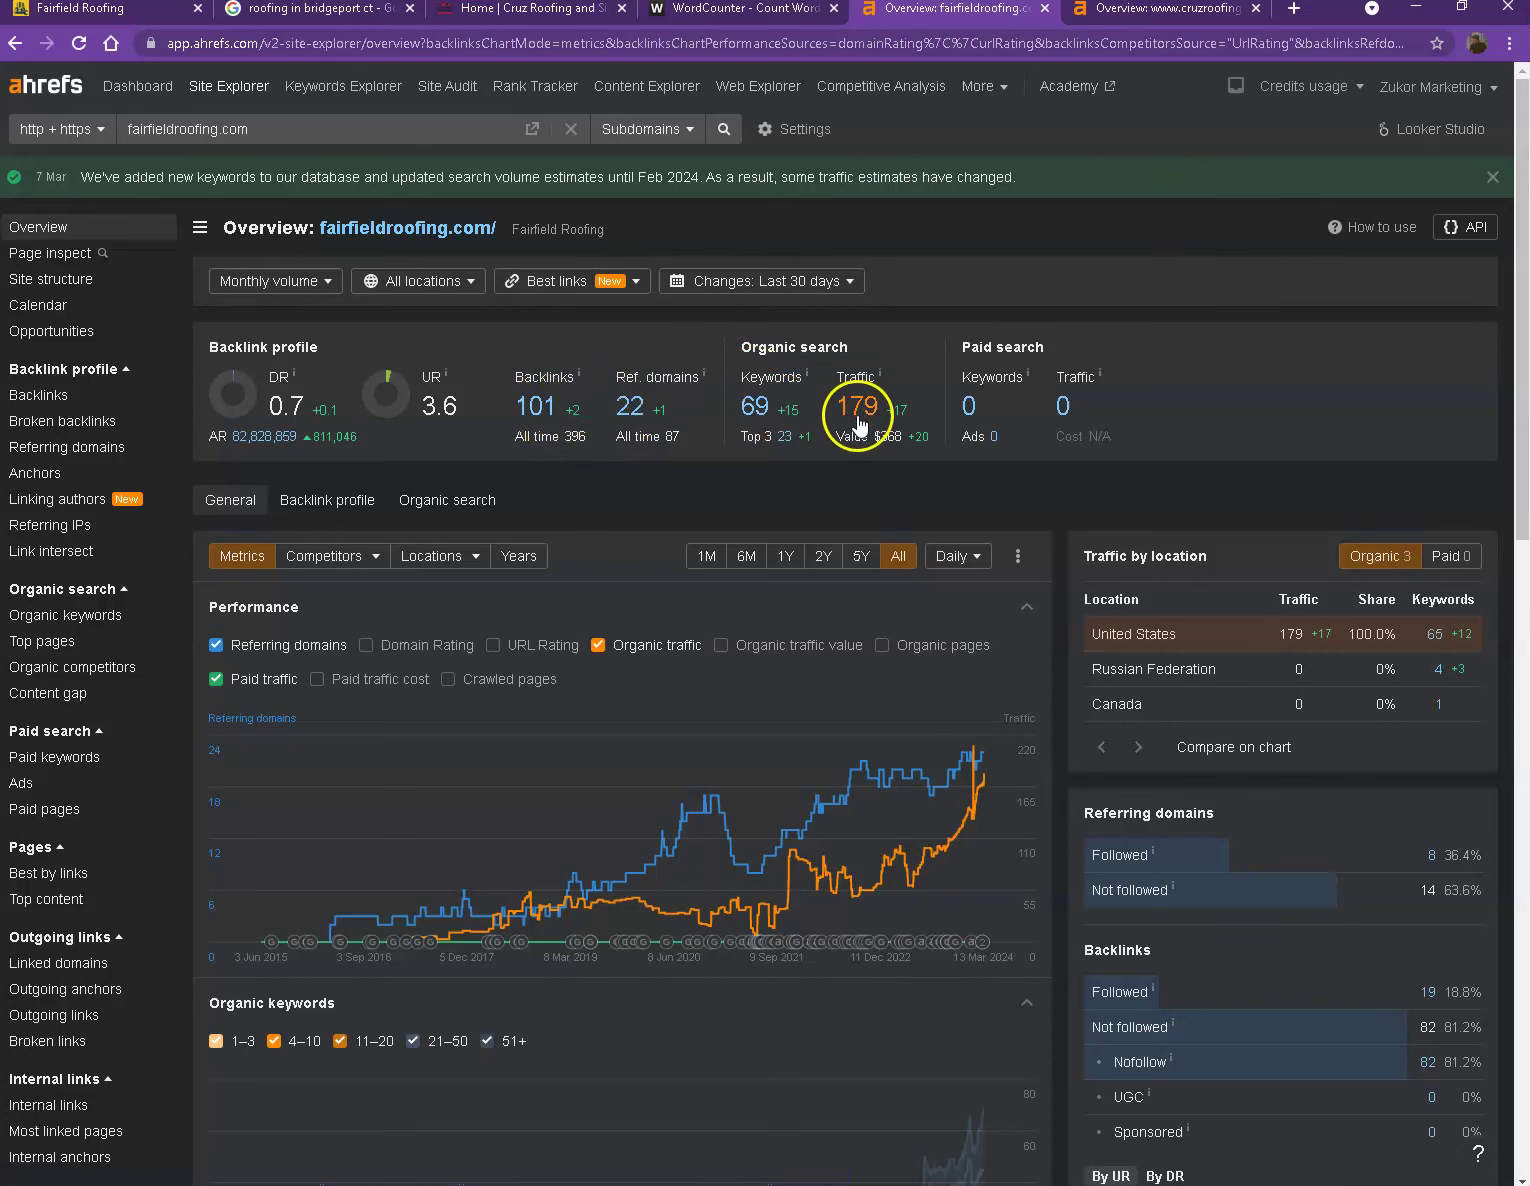
Step: Open the referring domains and organic keywords reports for cruzroofingandsiding.com in separate new tabs
click(1125, 12)
right_click(601, 402)
click(637, 418)
right_click(716, 423)
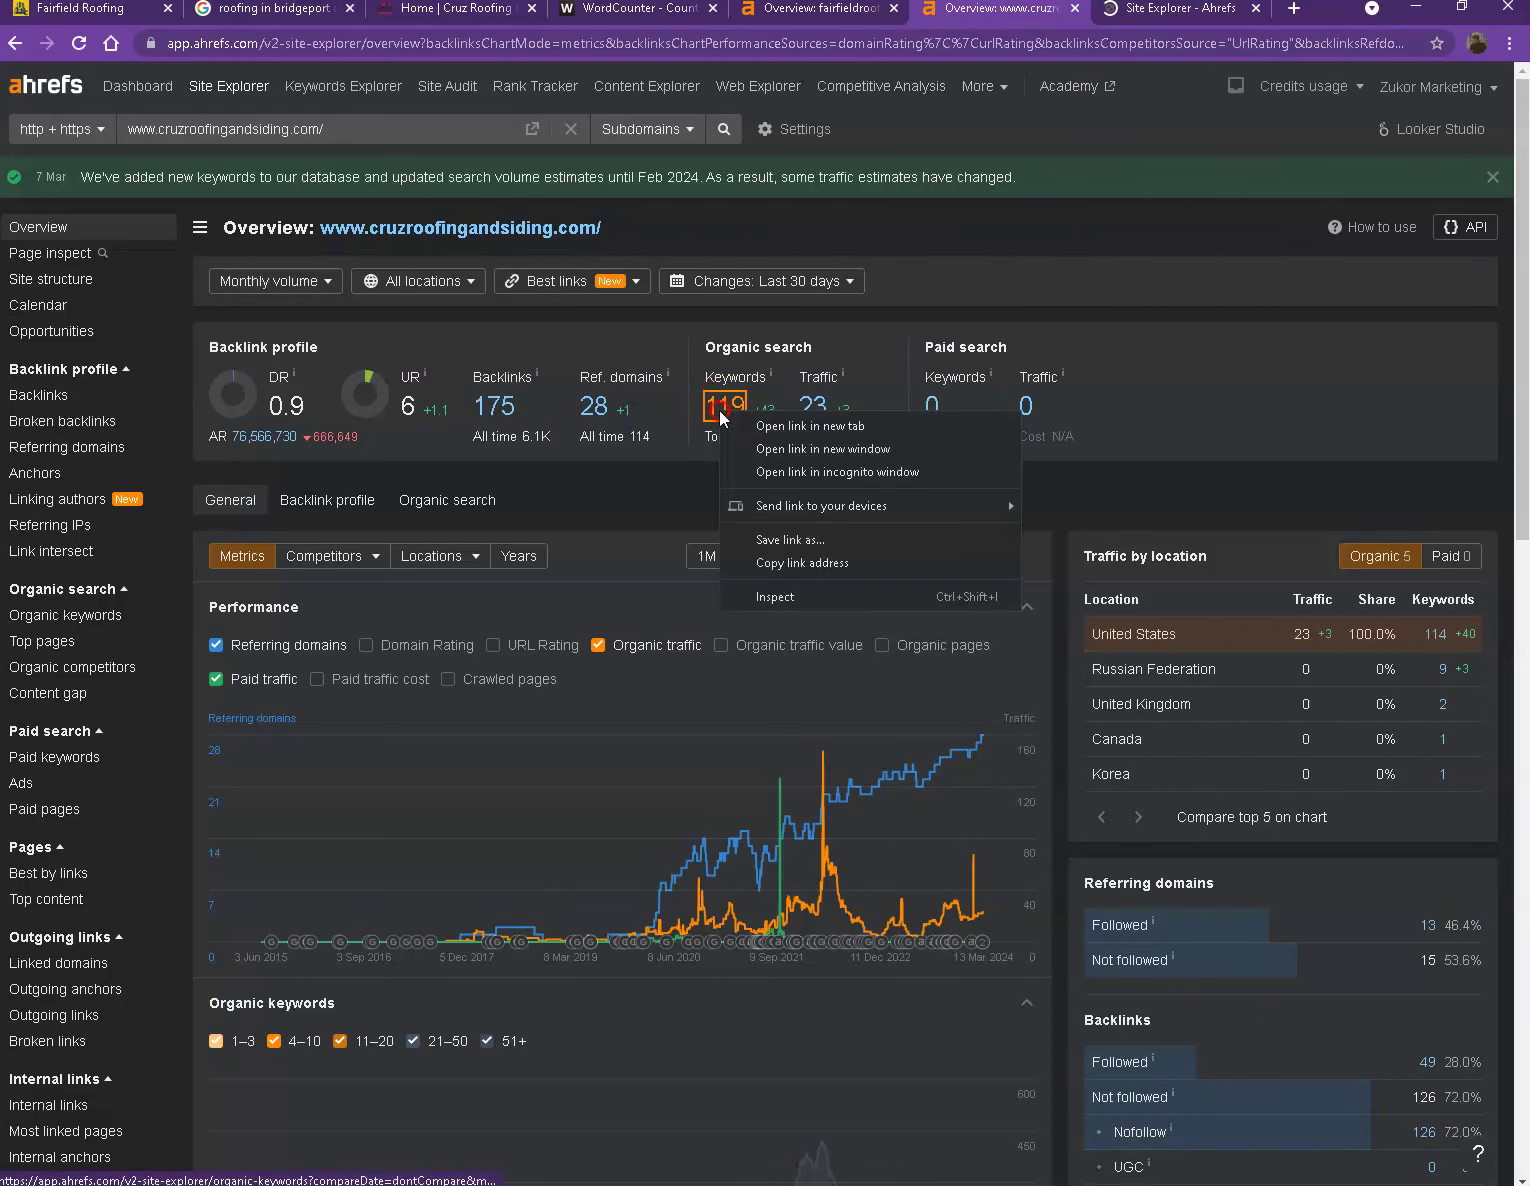
click(766, 434)
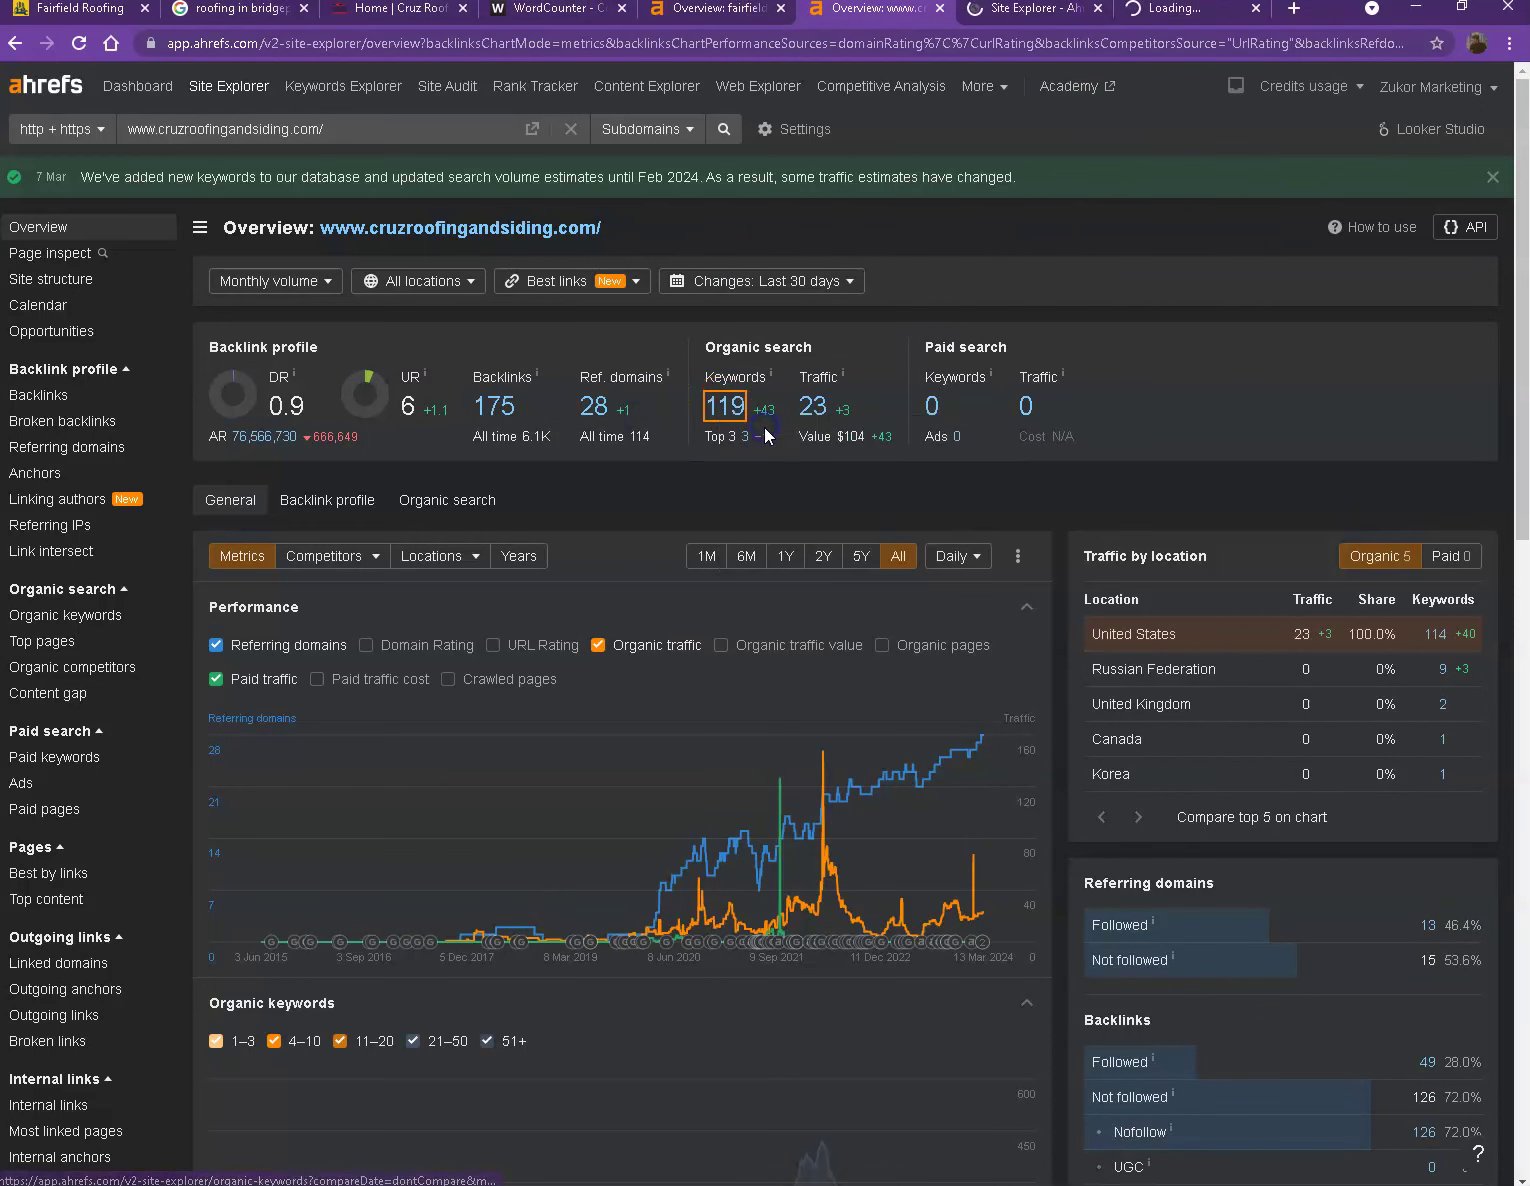
Step: Review the full list of referring domains for cruzroofingandsiding.com and their domain ratings
click(1030, 12)
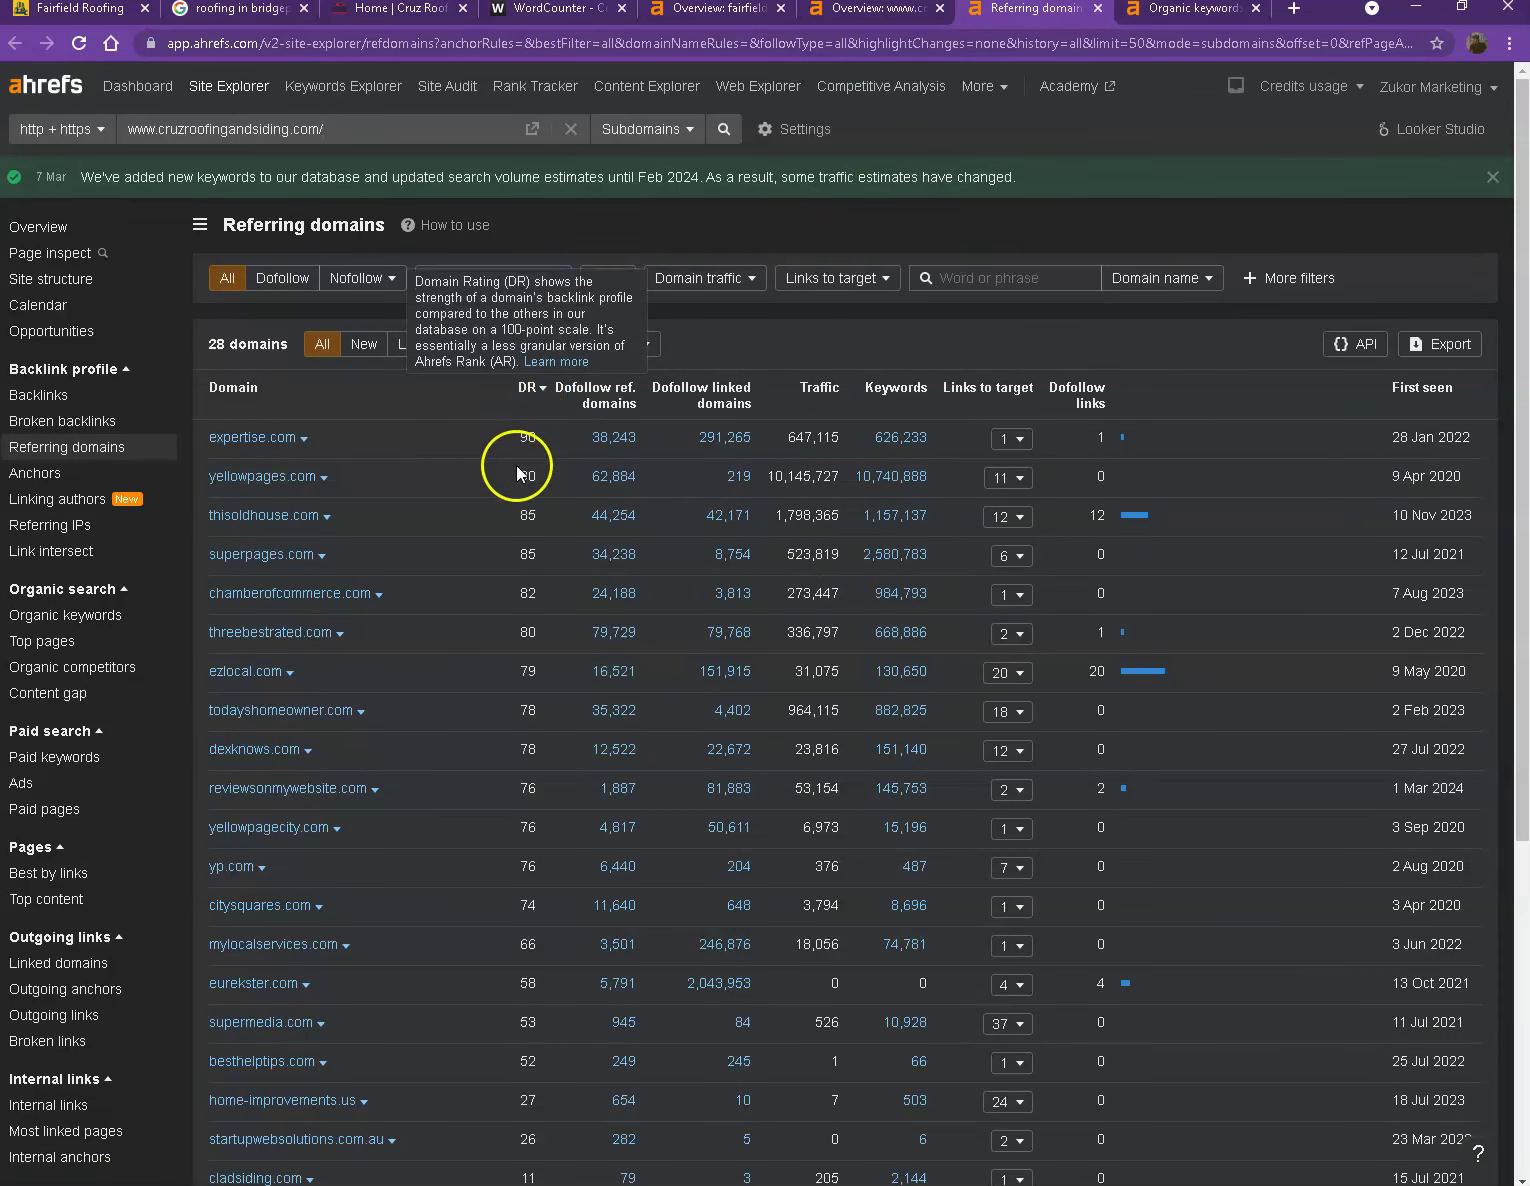
scroll(512, 455, down, 5)
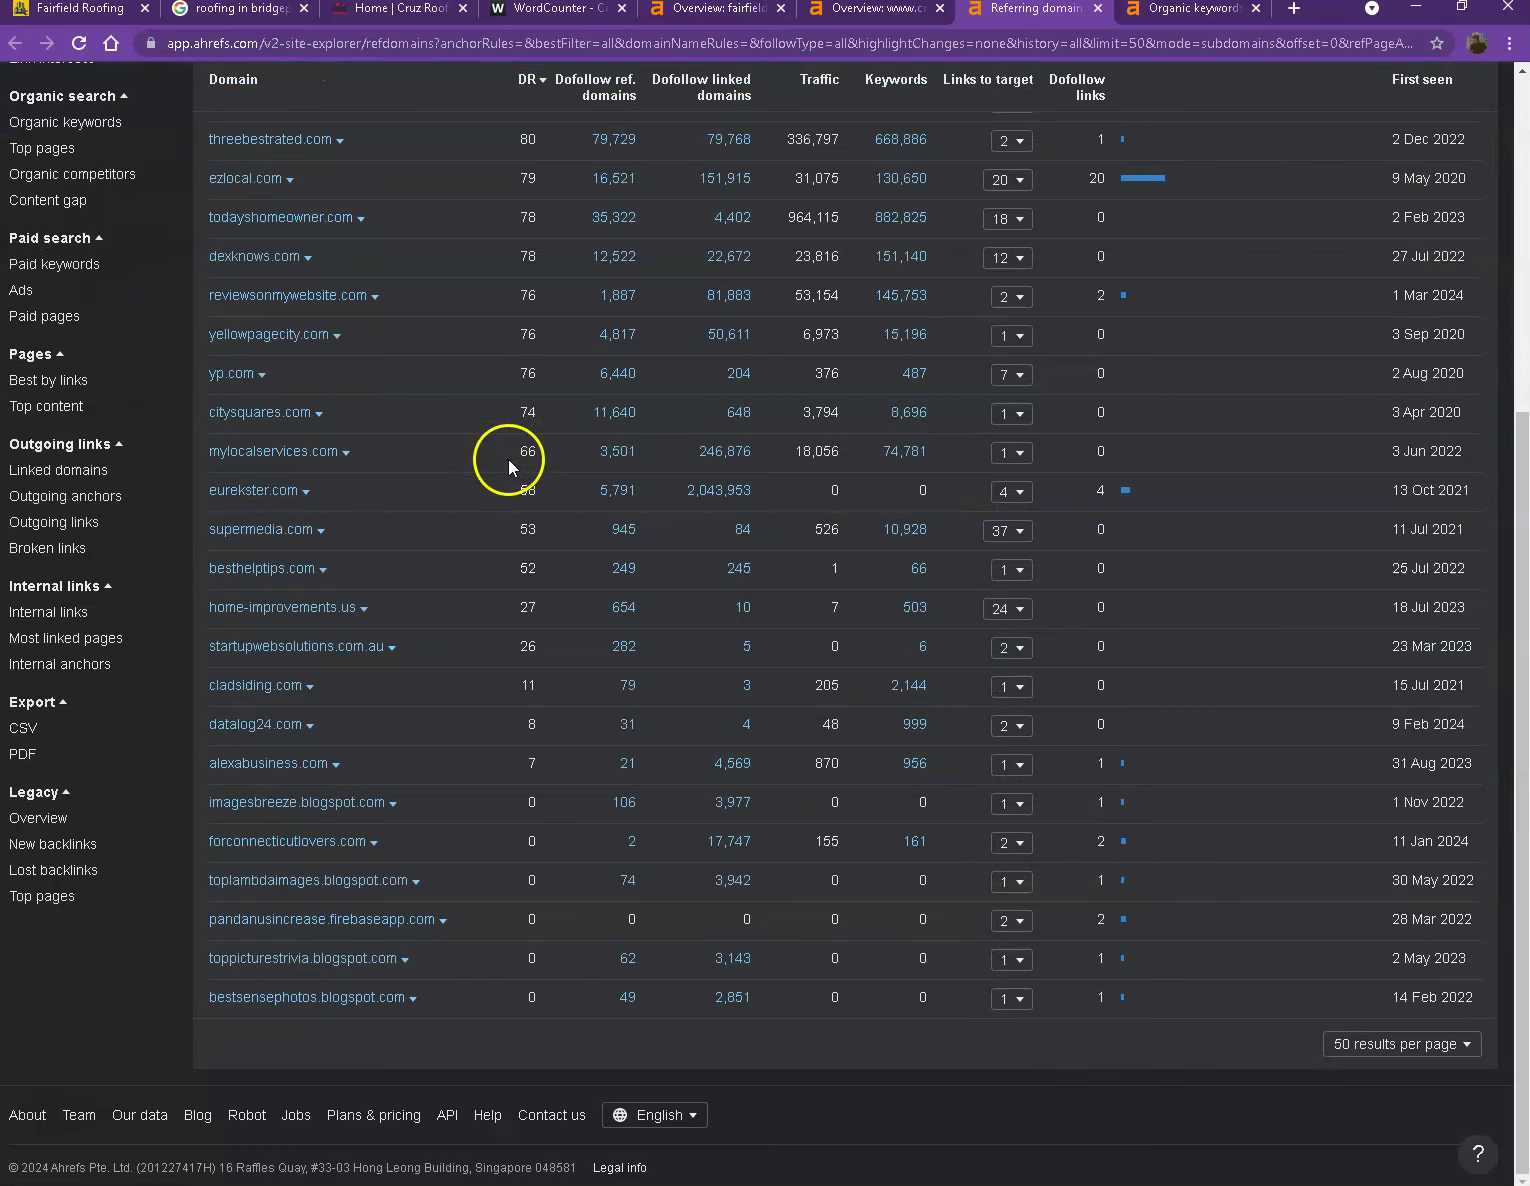
scroll(489, 475, up, 5)
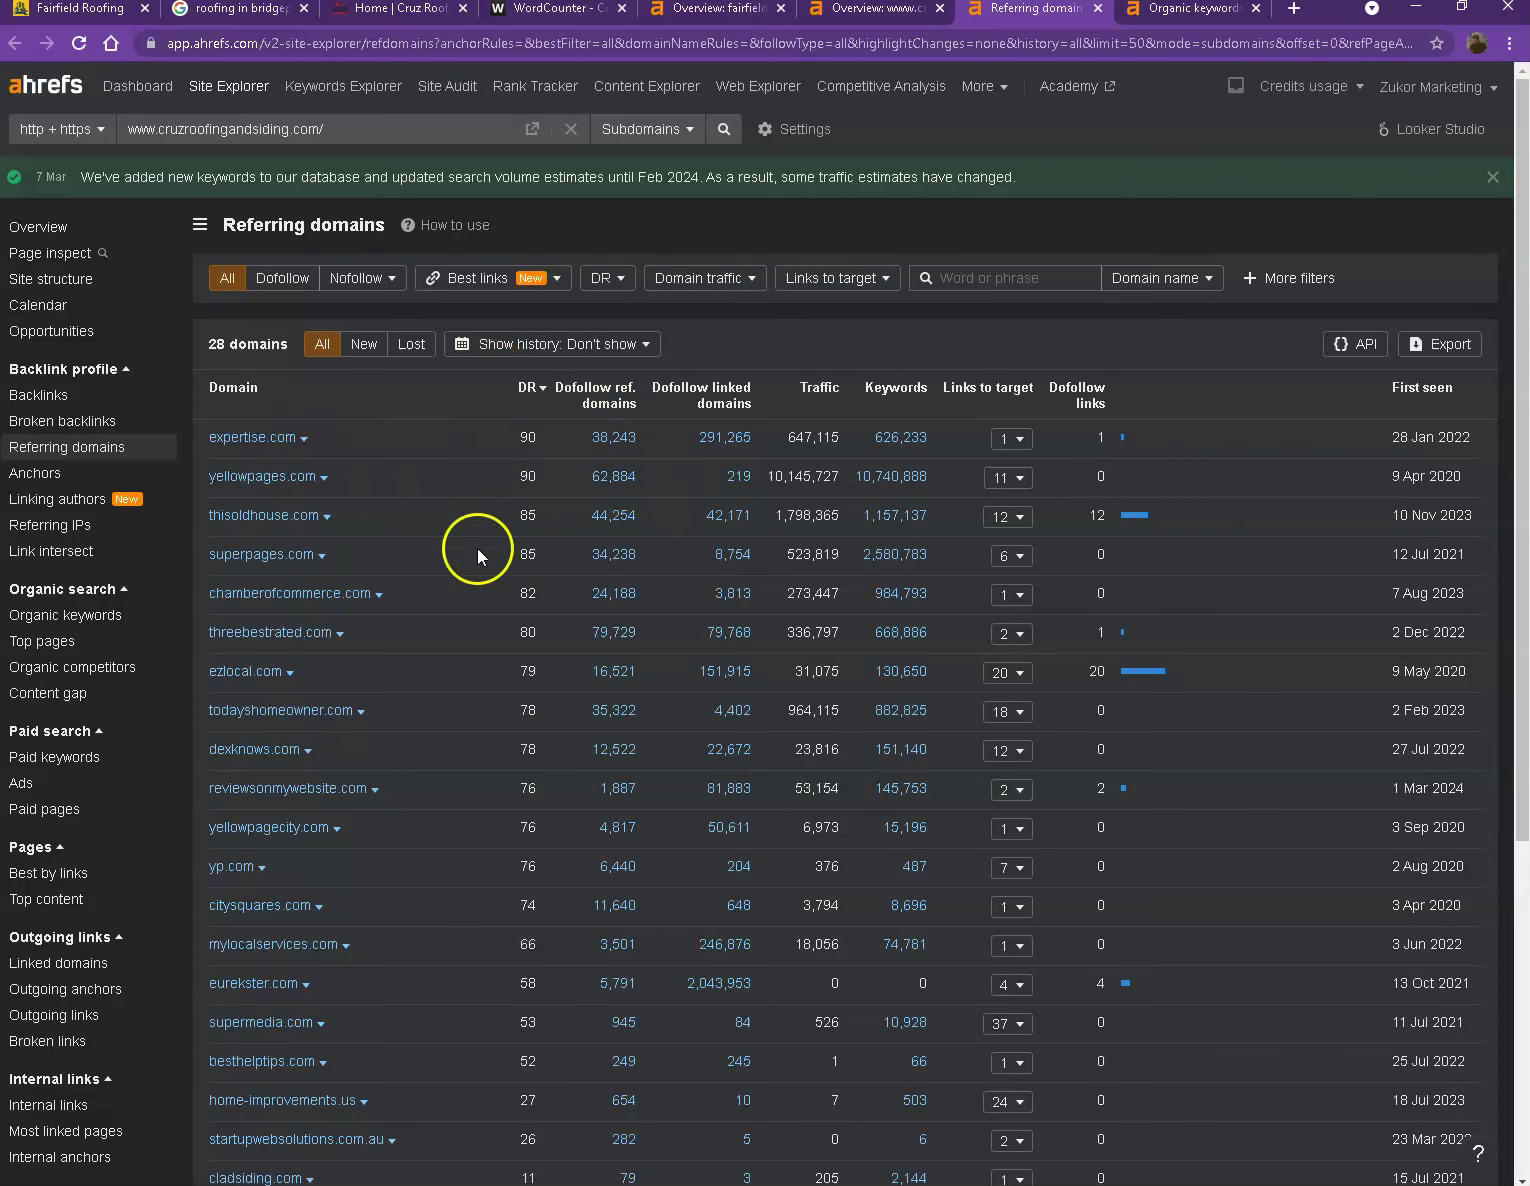
Step: Review the organic keywords report for cruzroofingandsiding.com across its first two pages of results, and return to the first page
click(1187, 12)
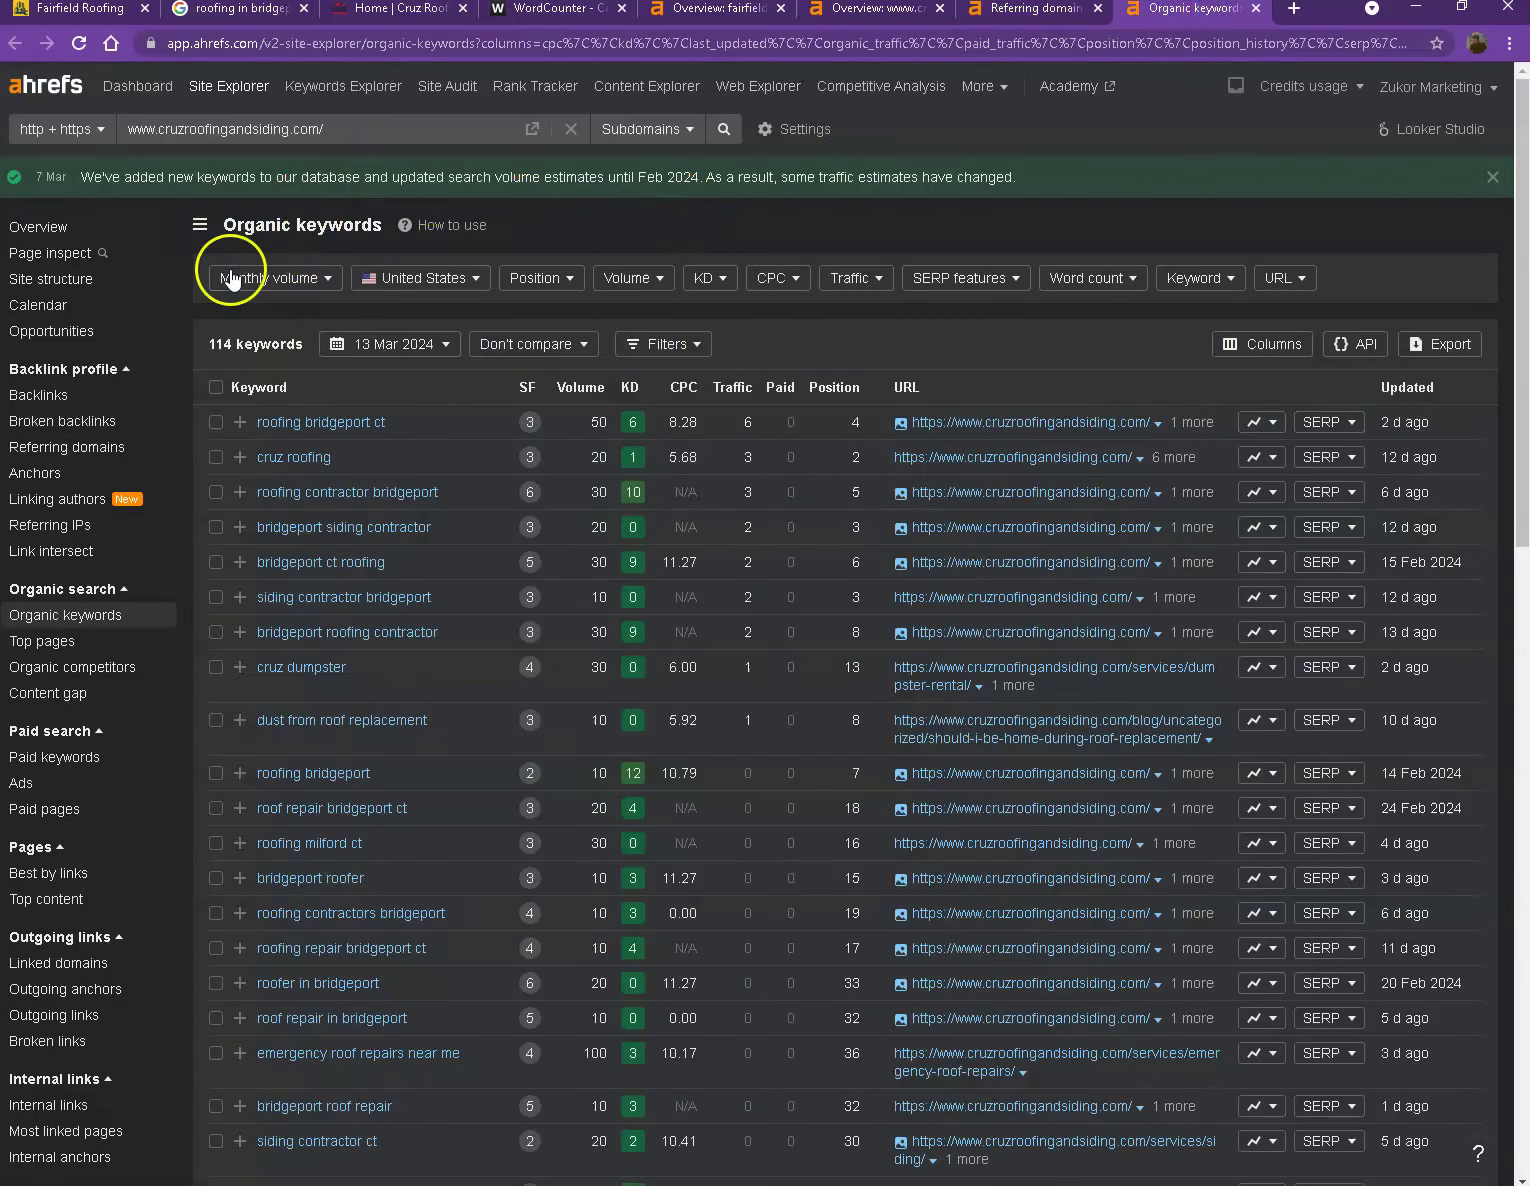
scroll(527, 380, down, 9)
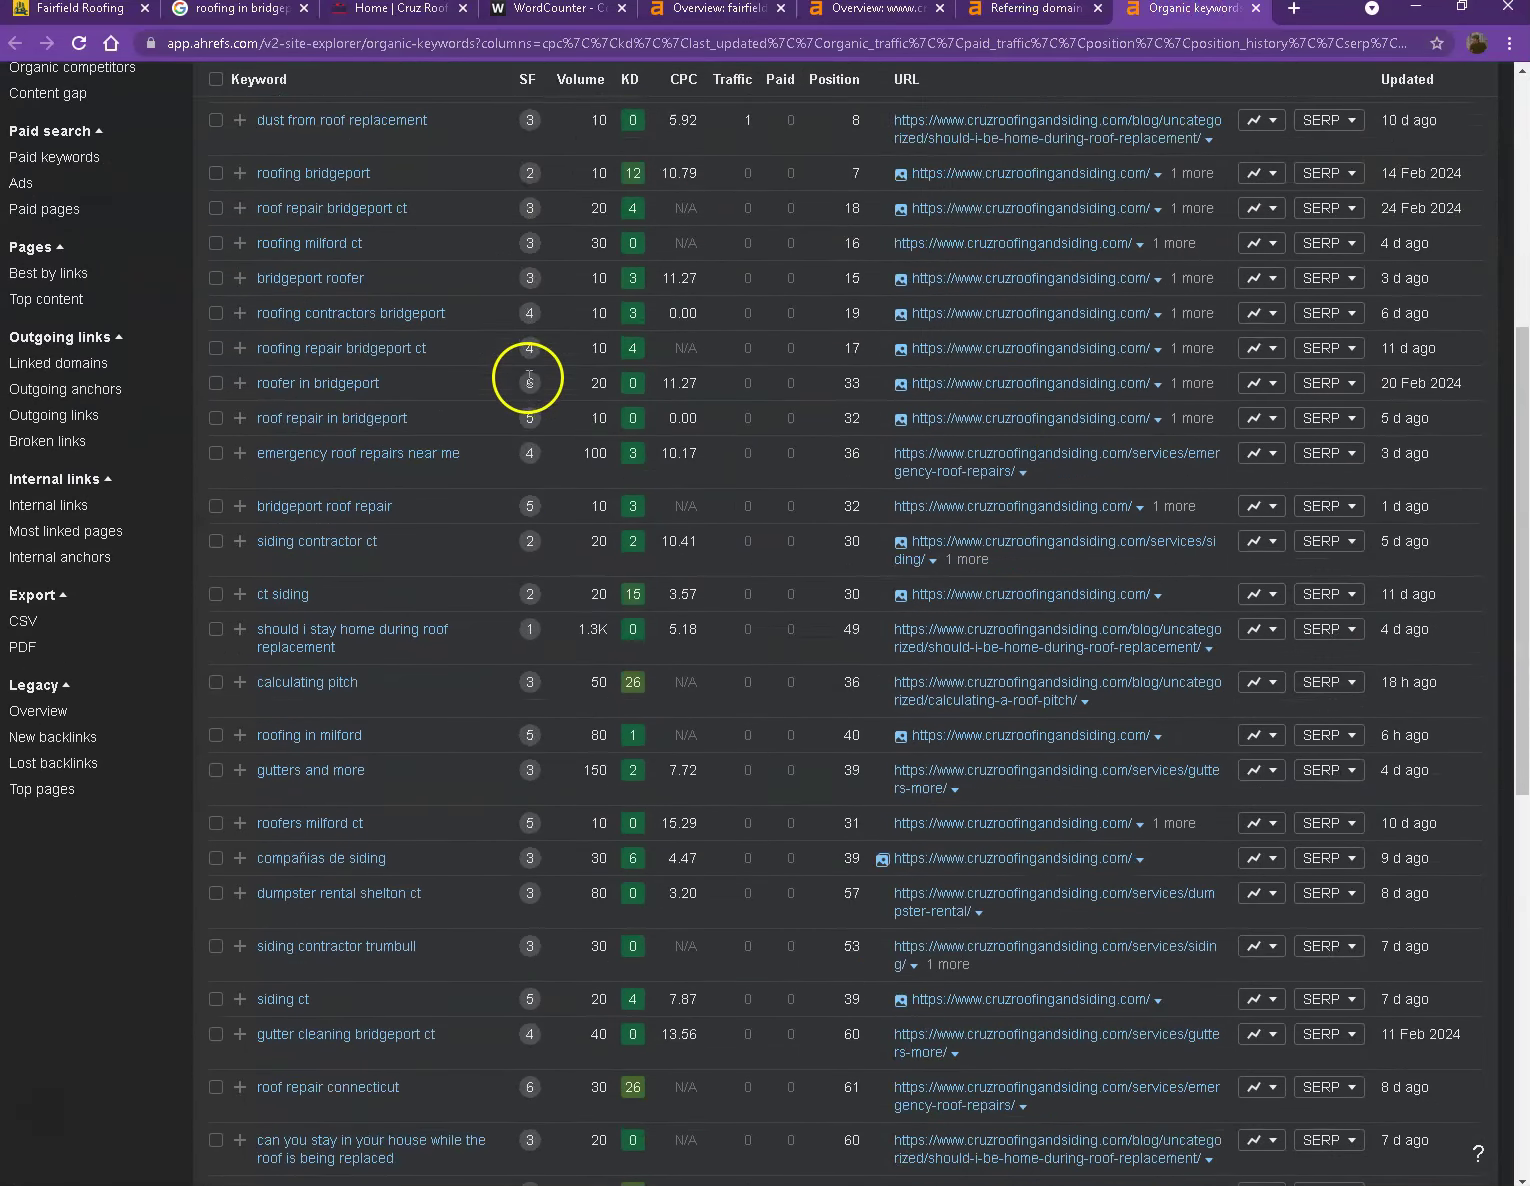
scroll(476, 381, down, 6)
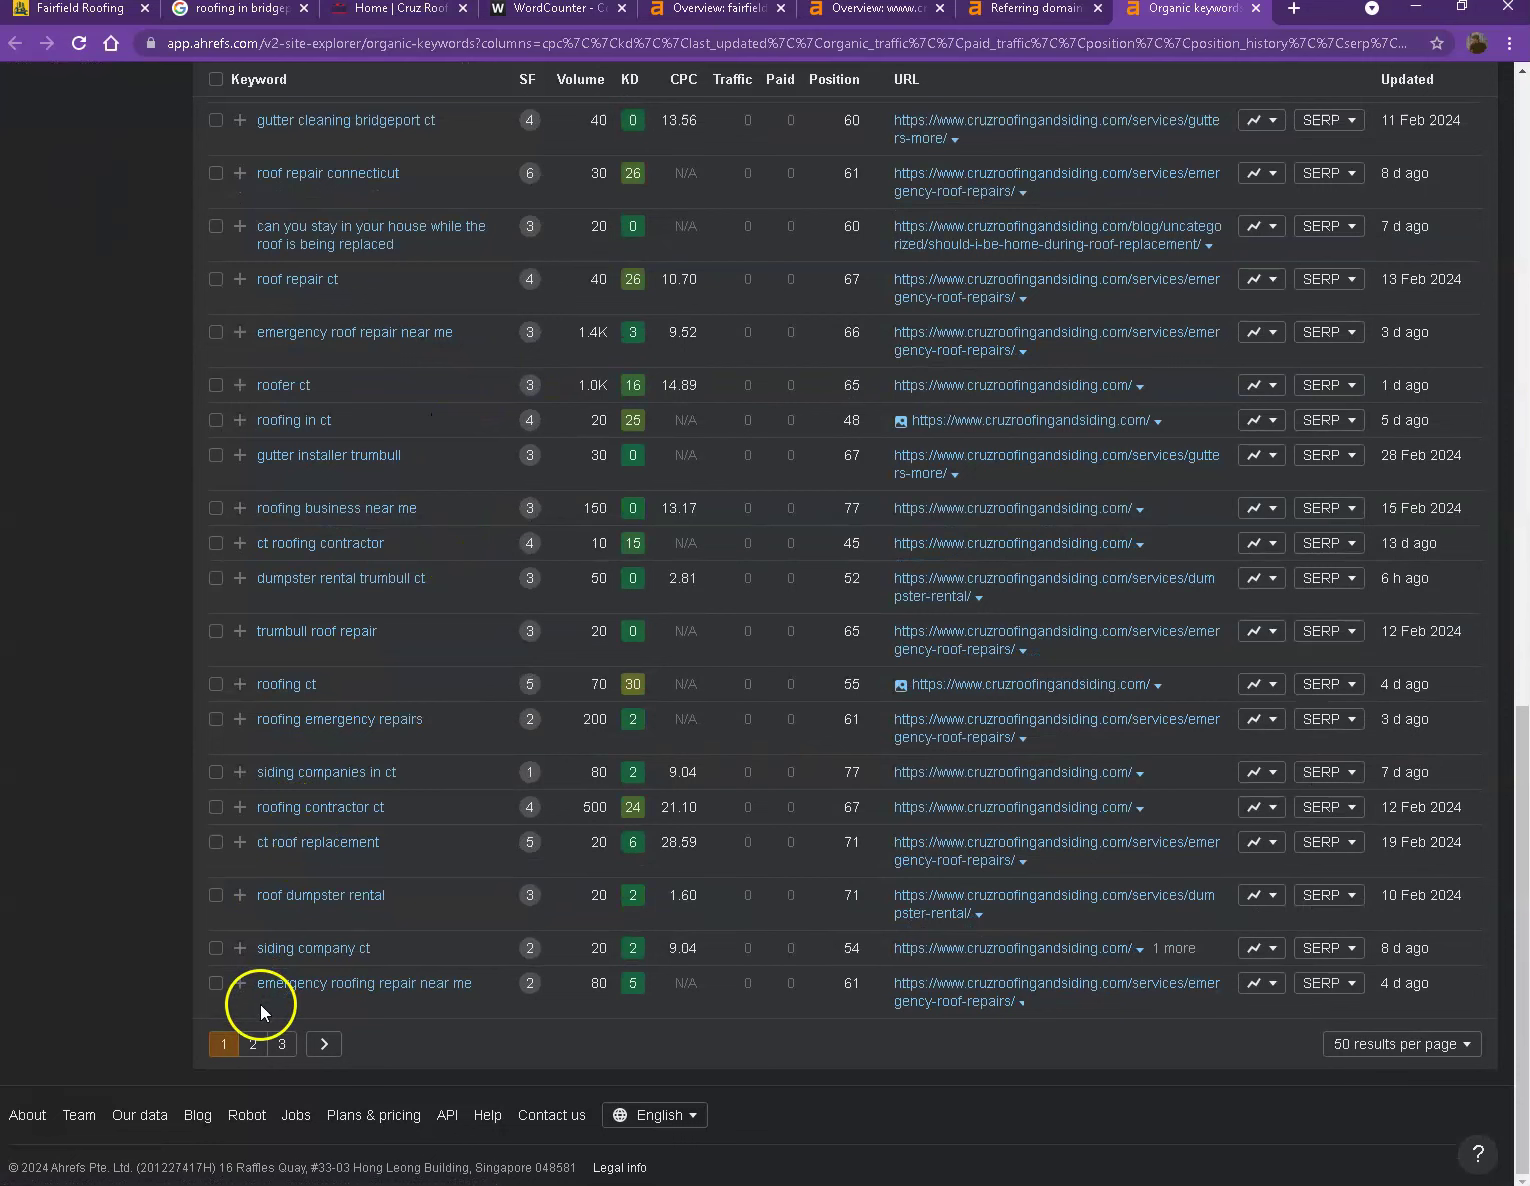
click(254, 1044)
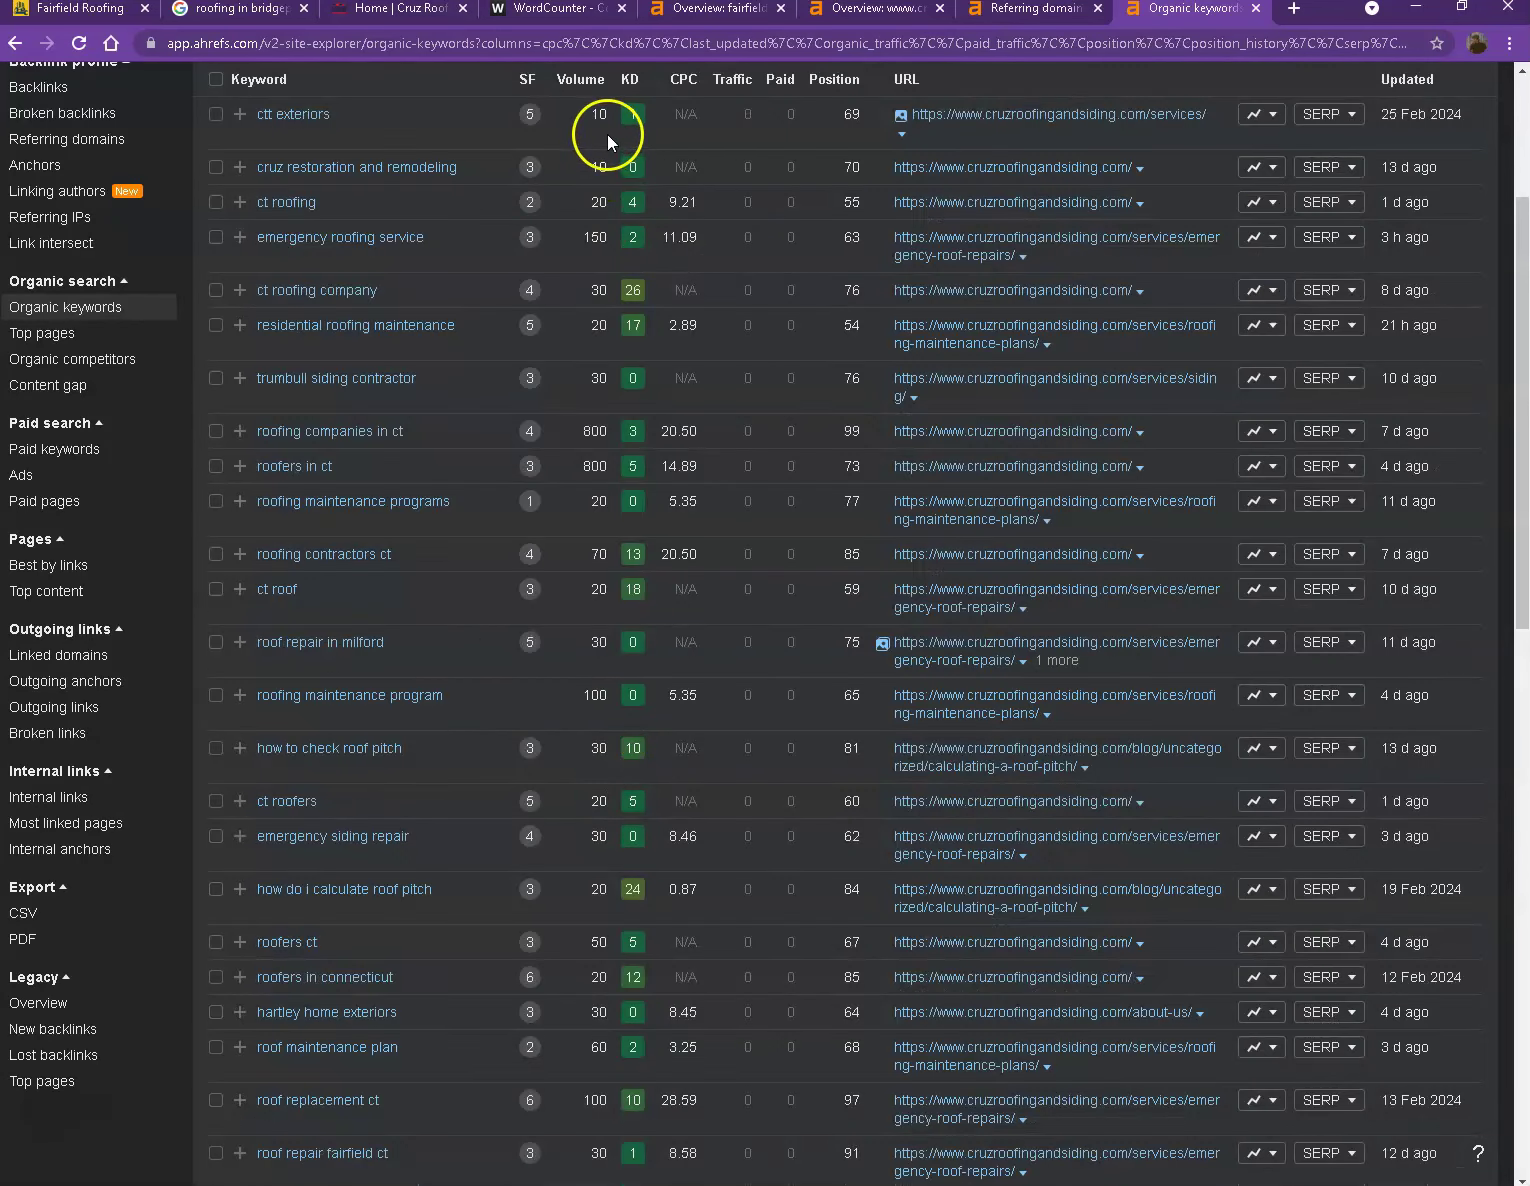
scroll(607, 385, down, 3)
scroll(605, 406, down, 6)
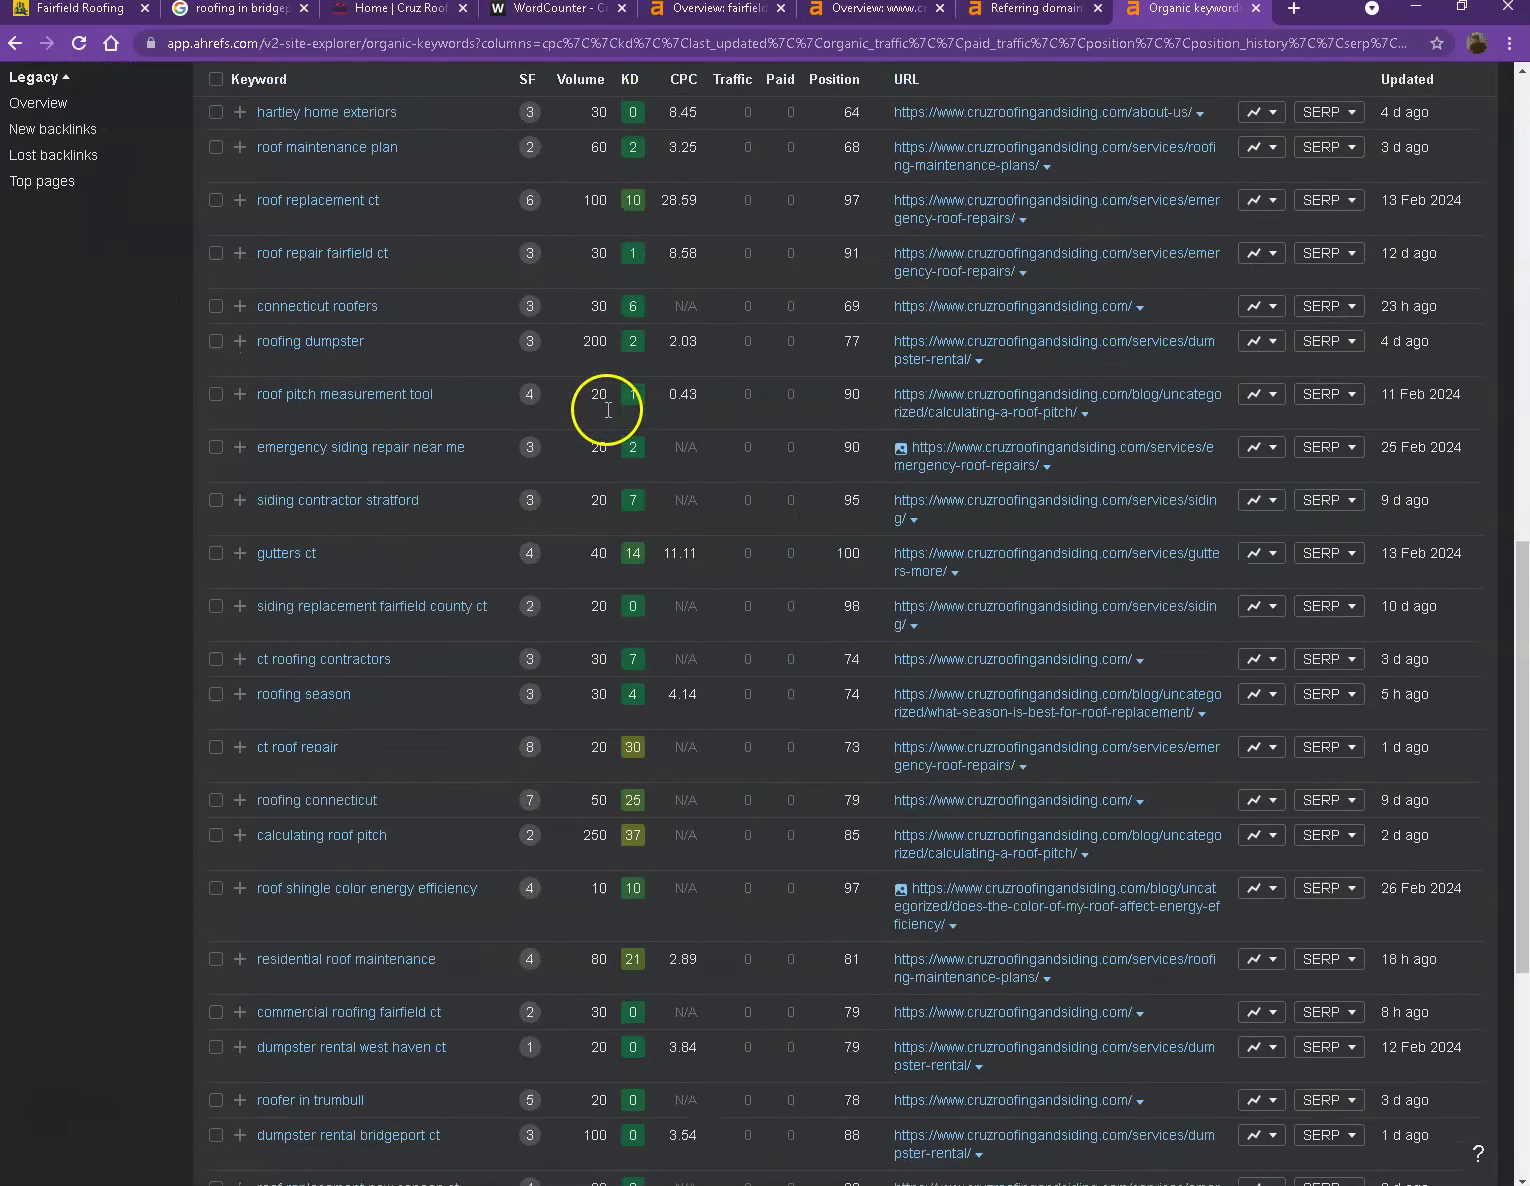
scroll(606, 413, down, 5)
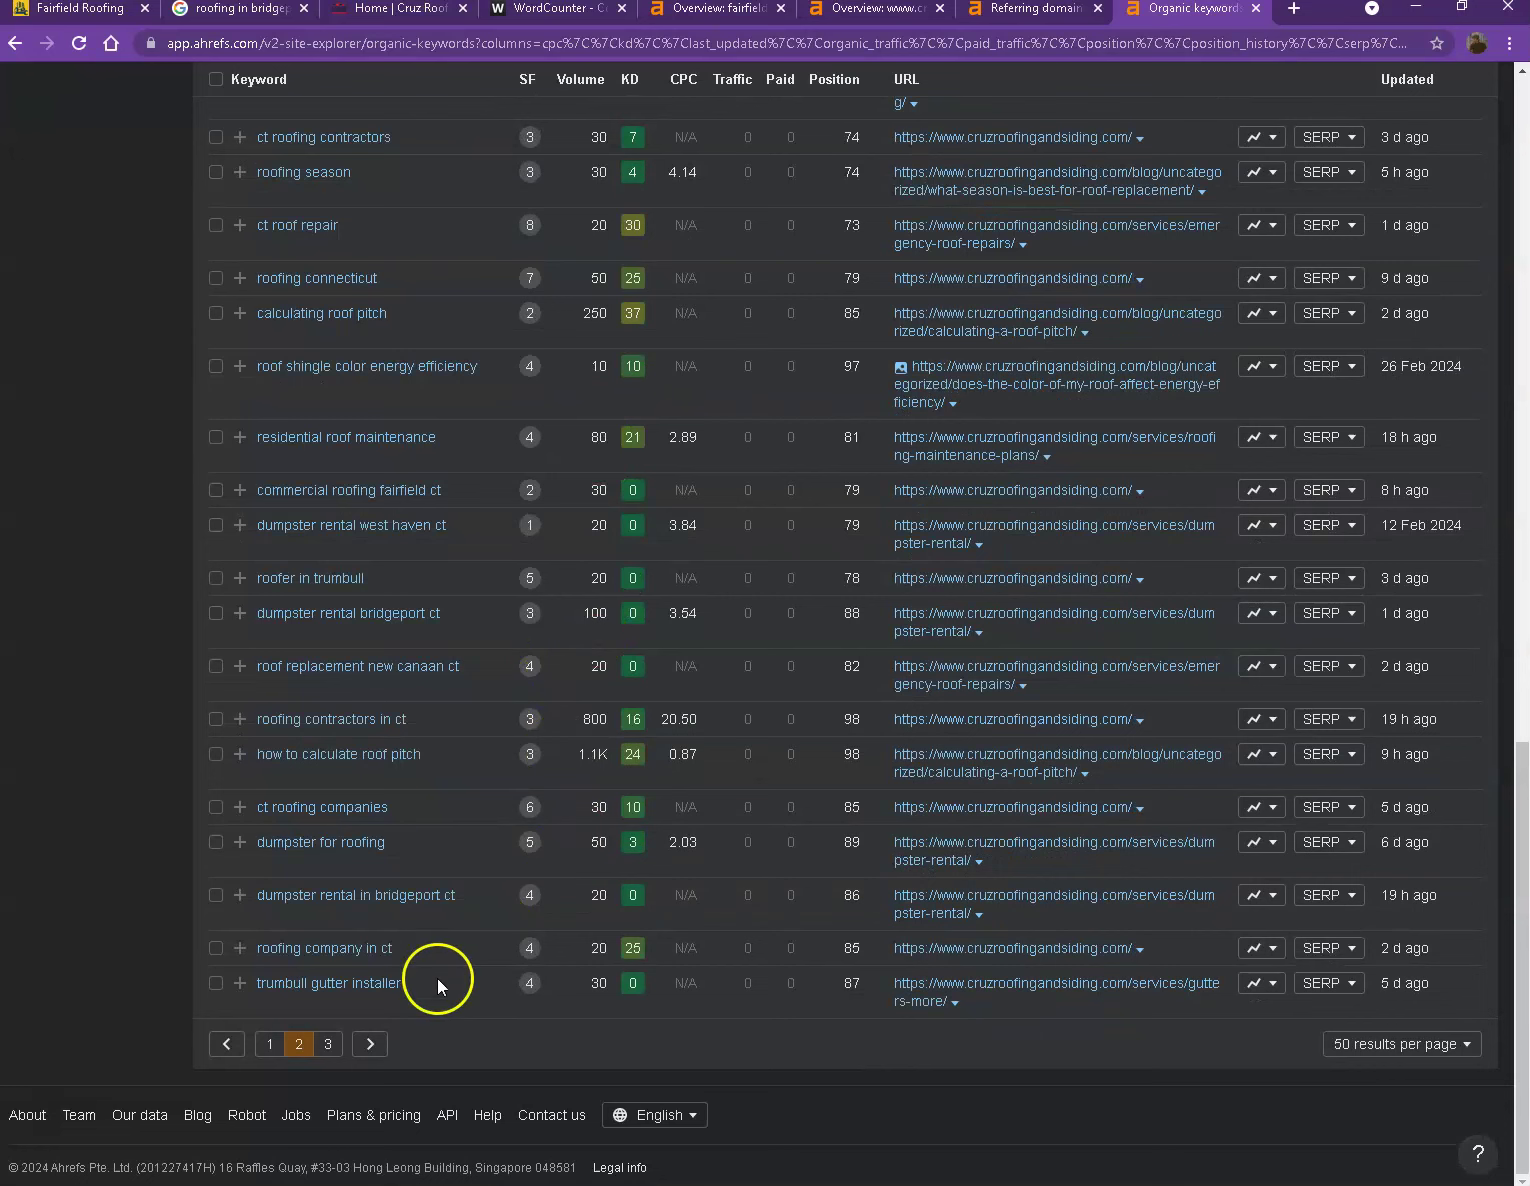
click(270, 1043)
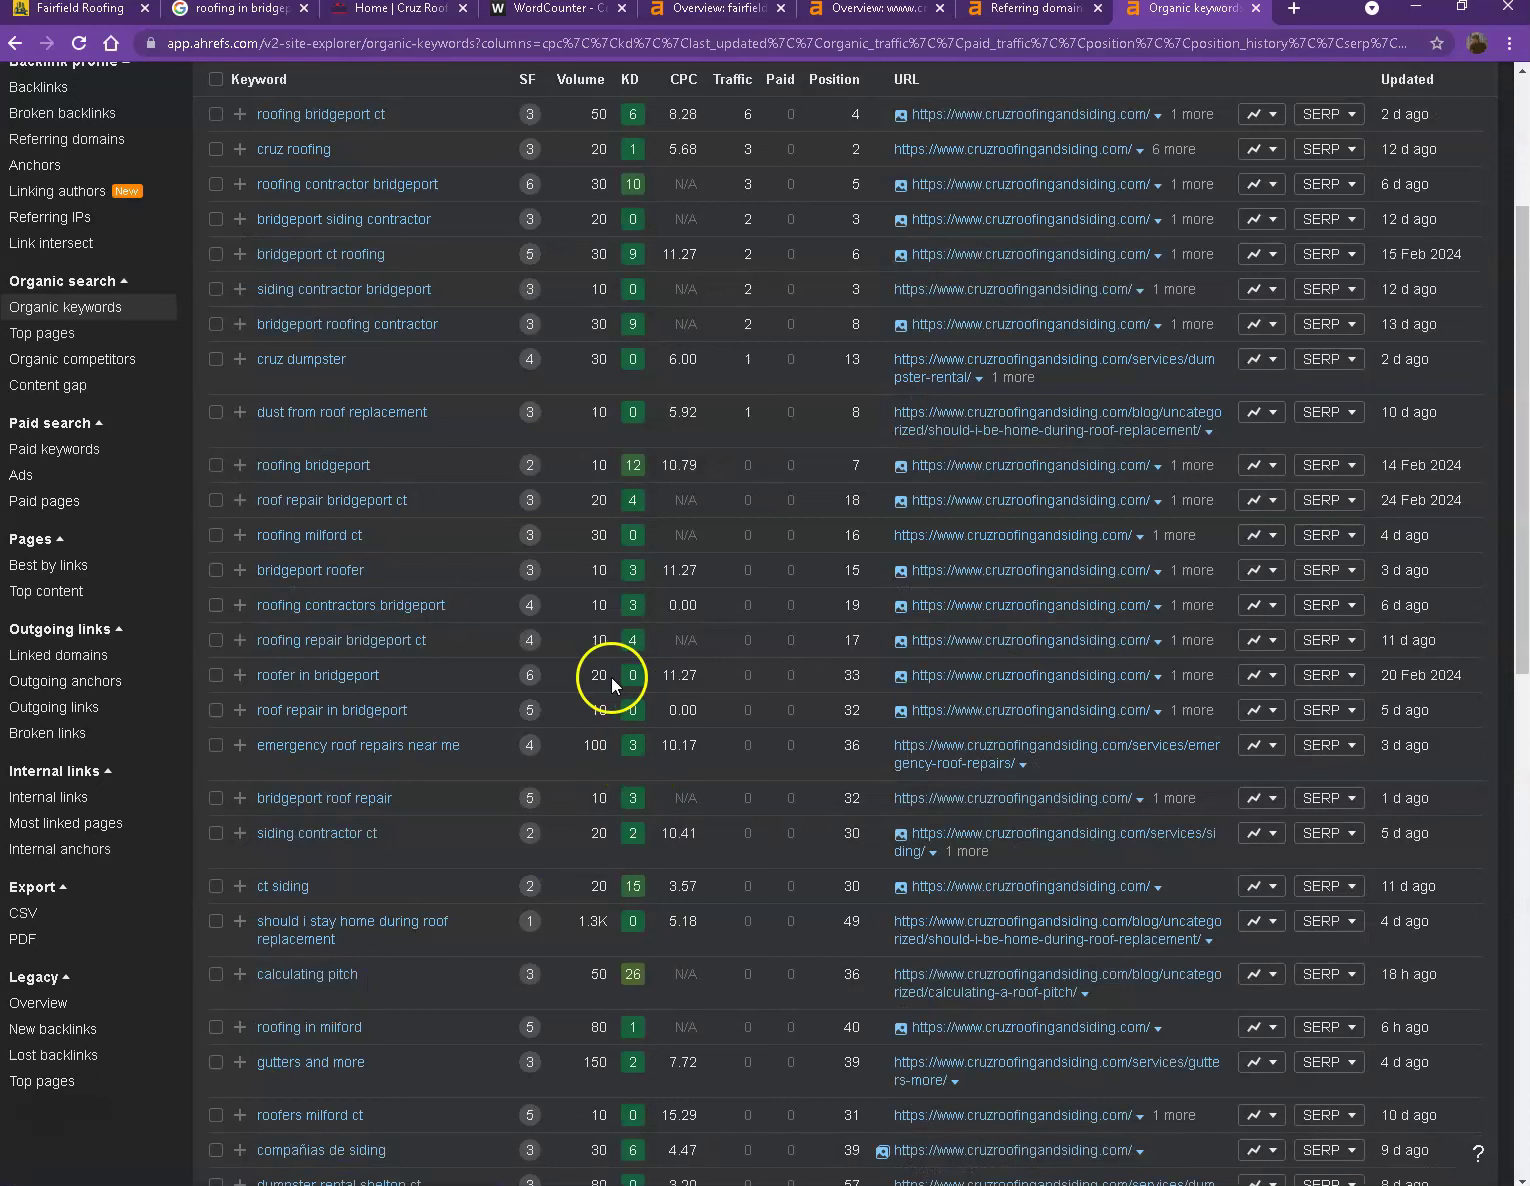
Step: Switch to the Fairfield Roofing website and look over its home page from the top
click(114, 17)
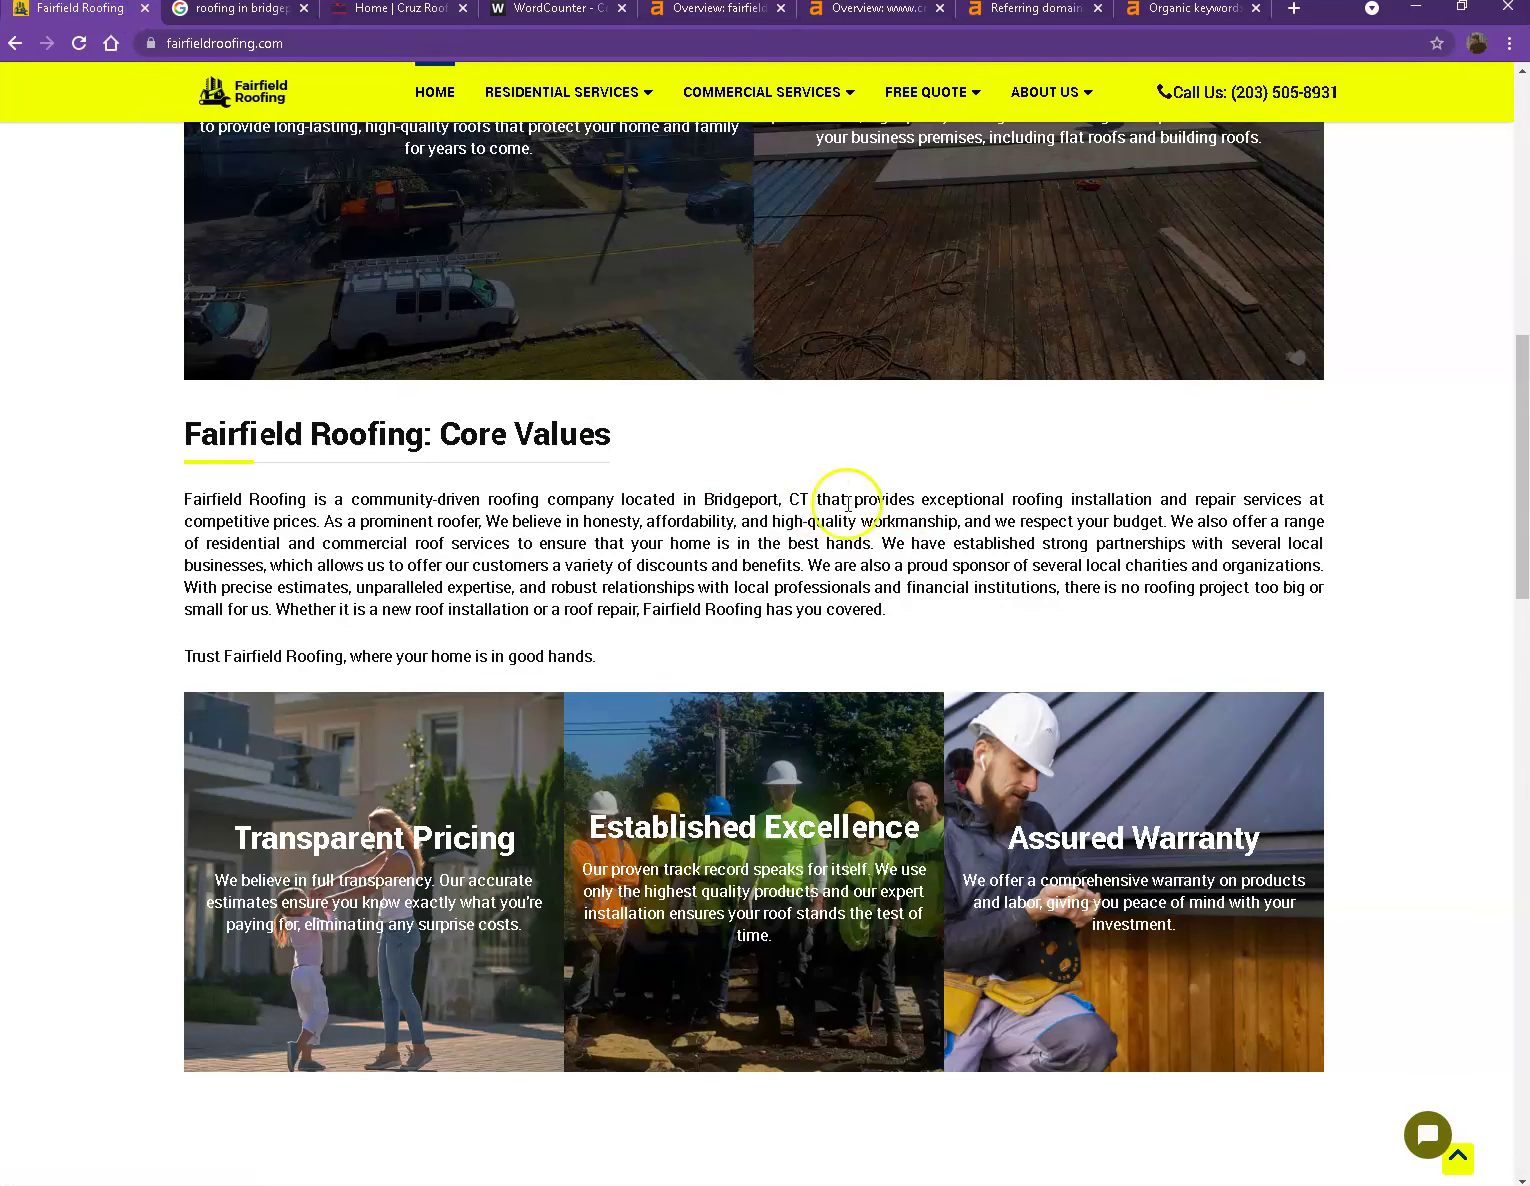
scroll(847, 502, up, 10)
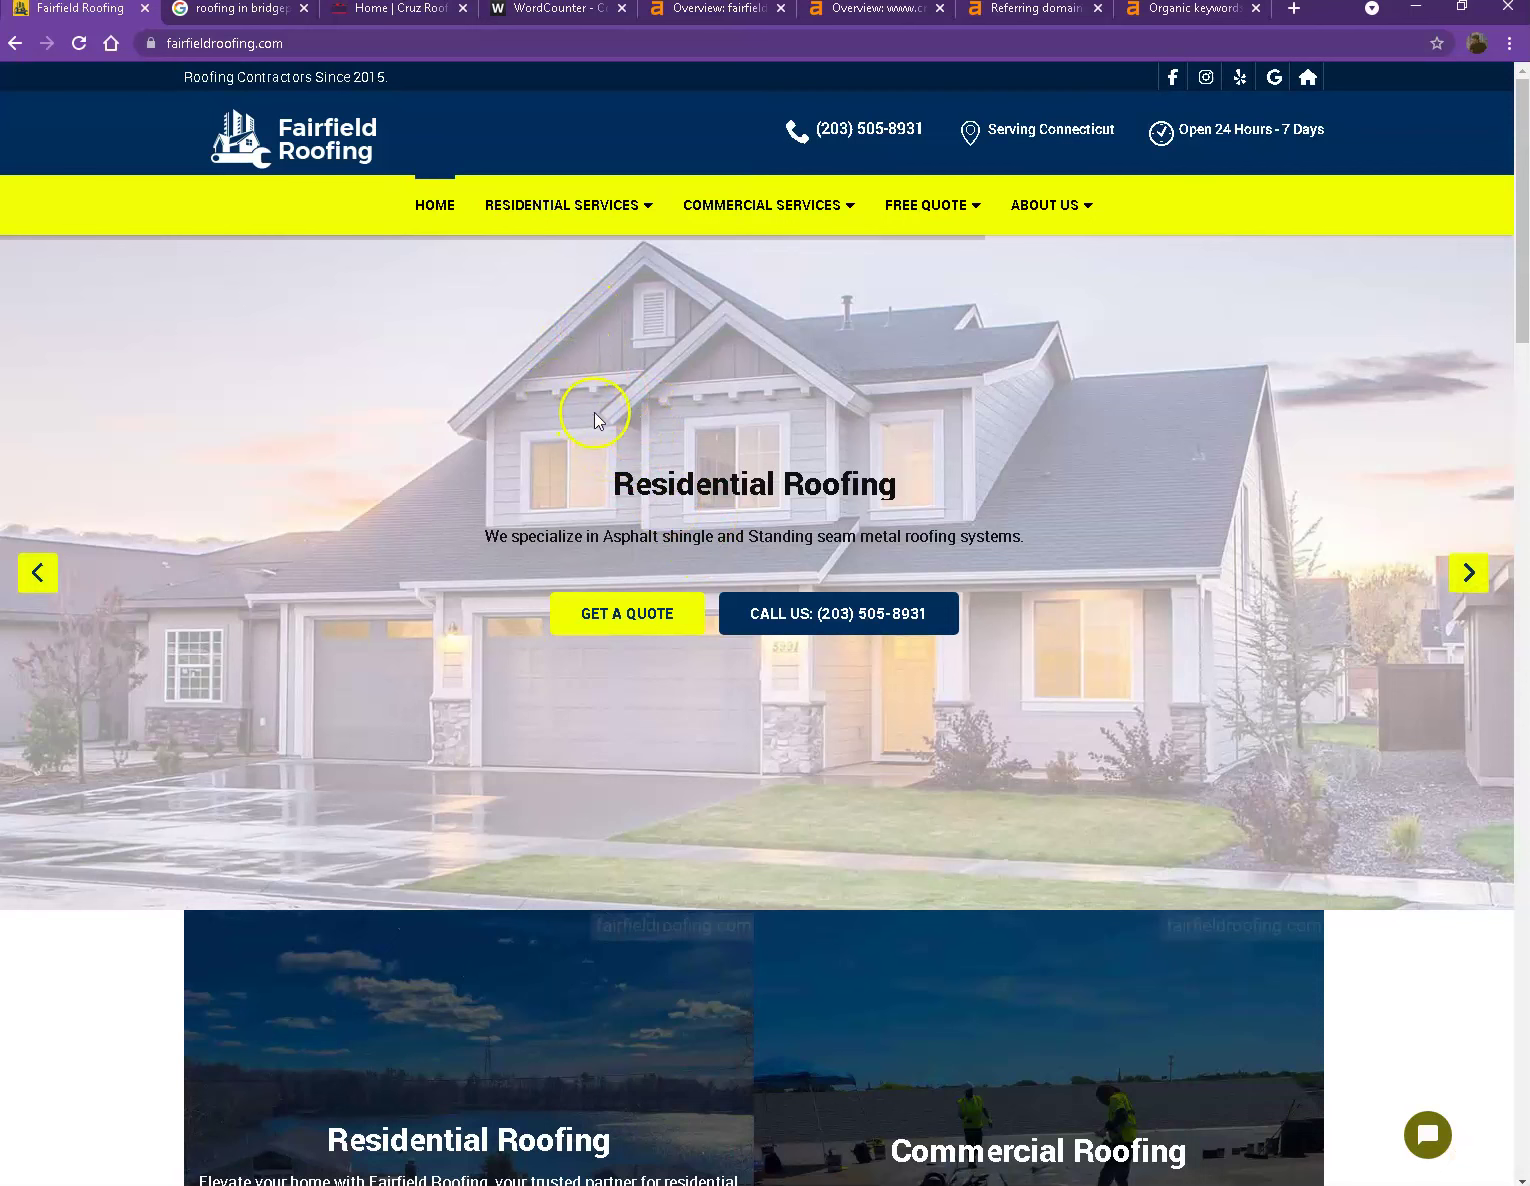
scroll(450, 505, down, 6)
Step: Open the residential services page and check the file name of its main house photo without saving the image
mouse_move(565, 92)
click(572, 150)
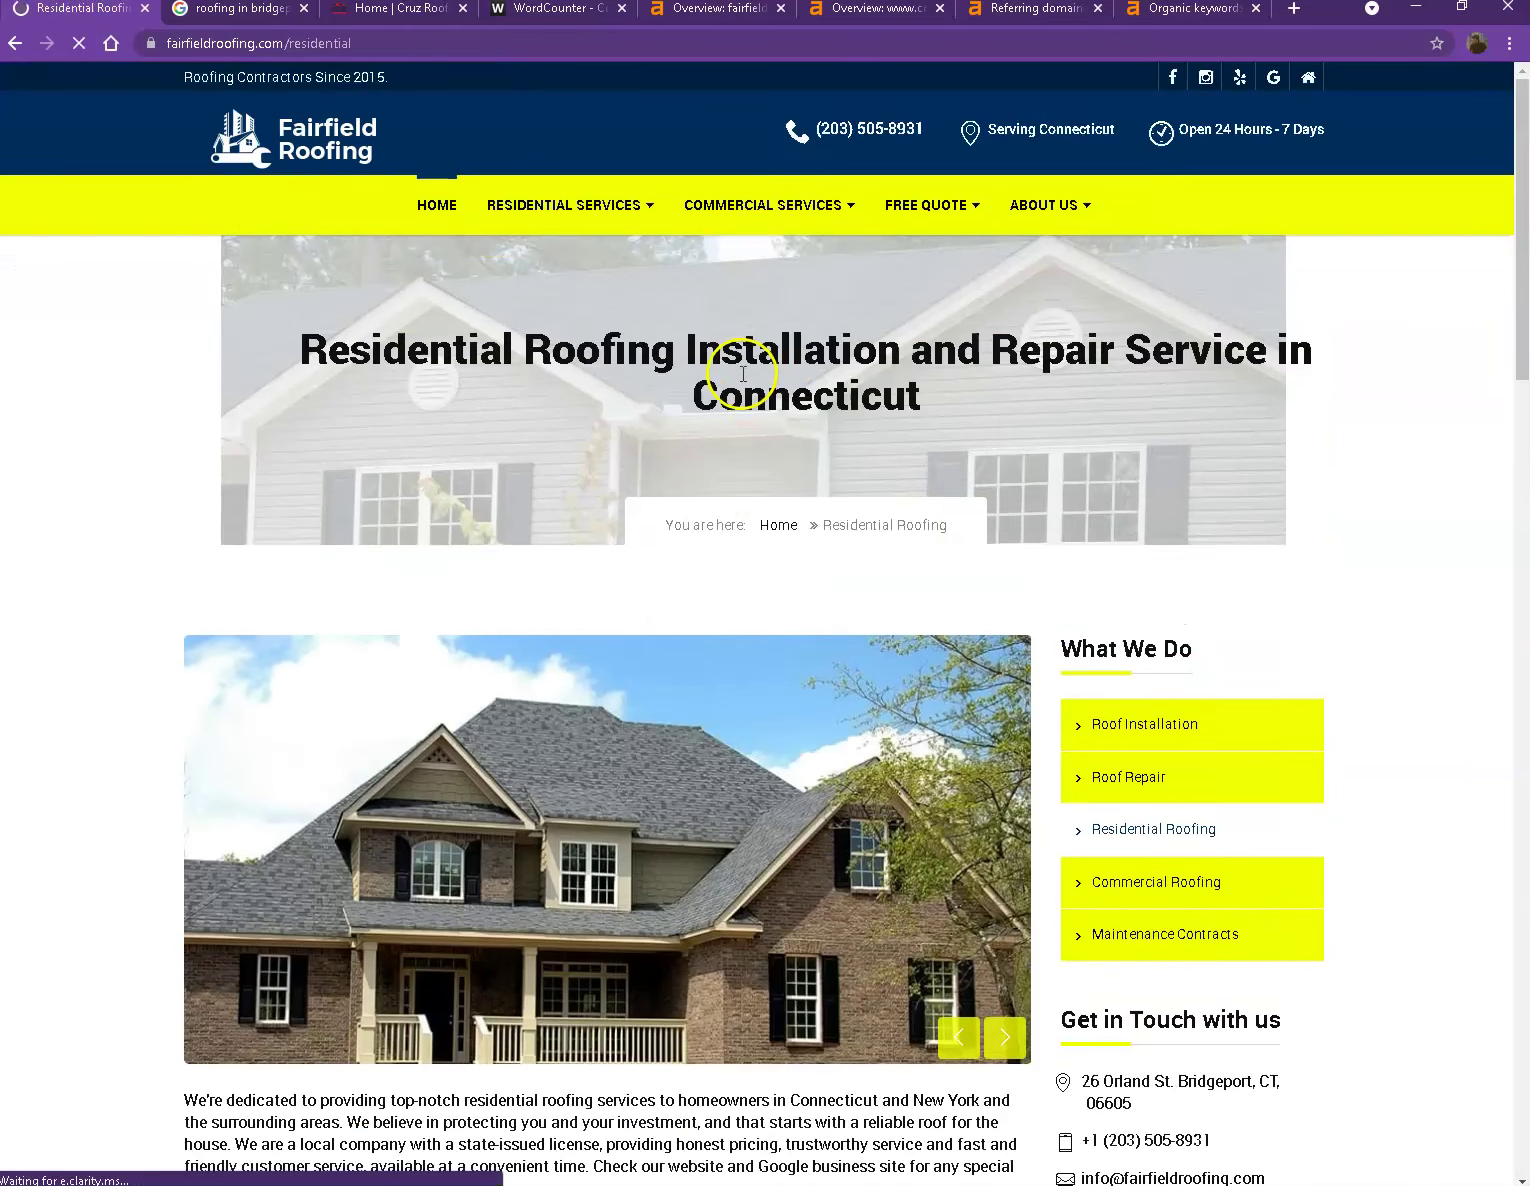
scroll(600, 375, down, 3)
right_click(437, 397)
click(517, 436)
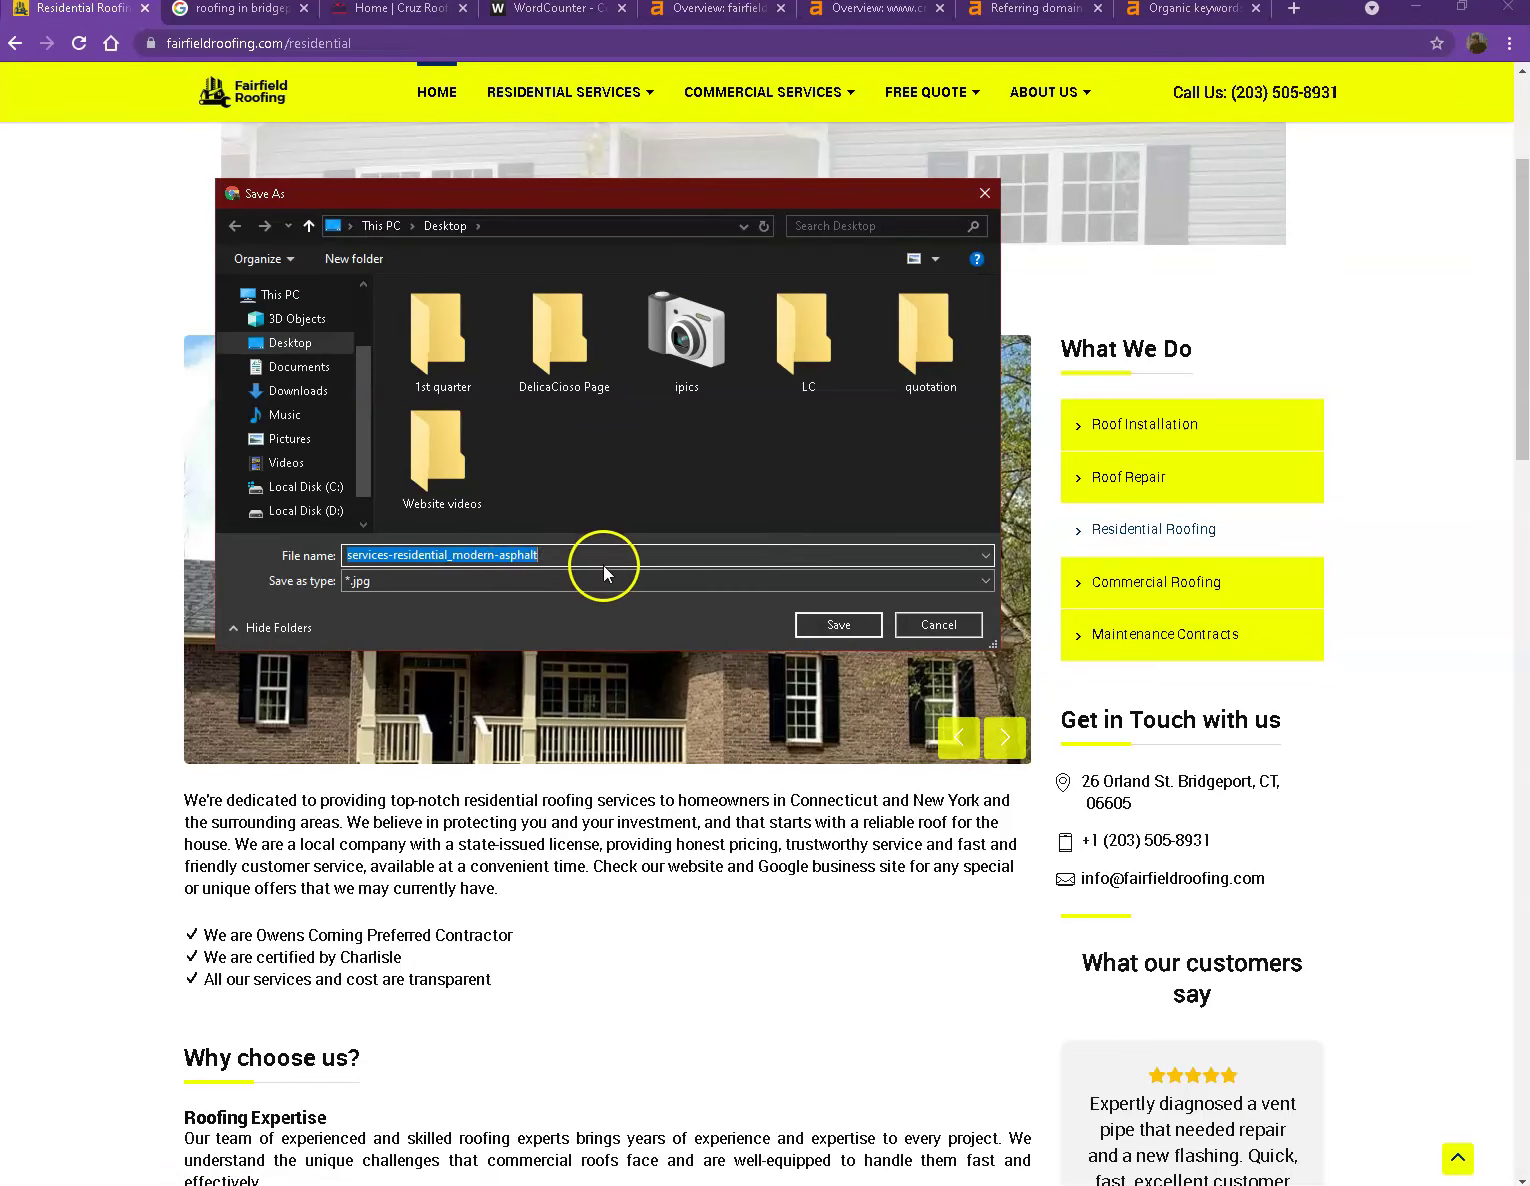
click(929, 626)
Step: Examine the residential roofing page's text down to the footer and back up to the introduction
scroll(929, 626, down, 20)
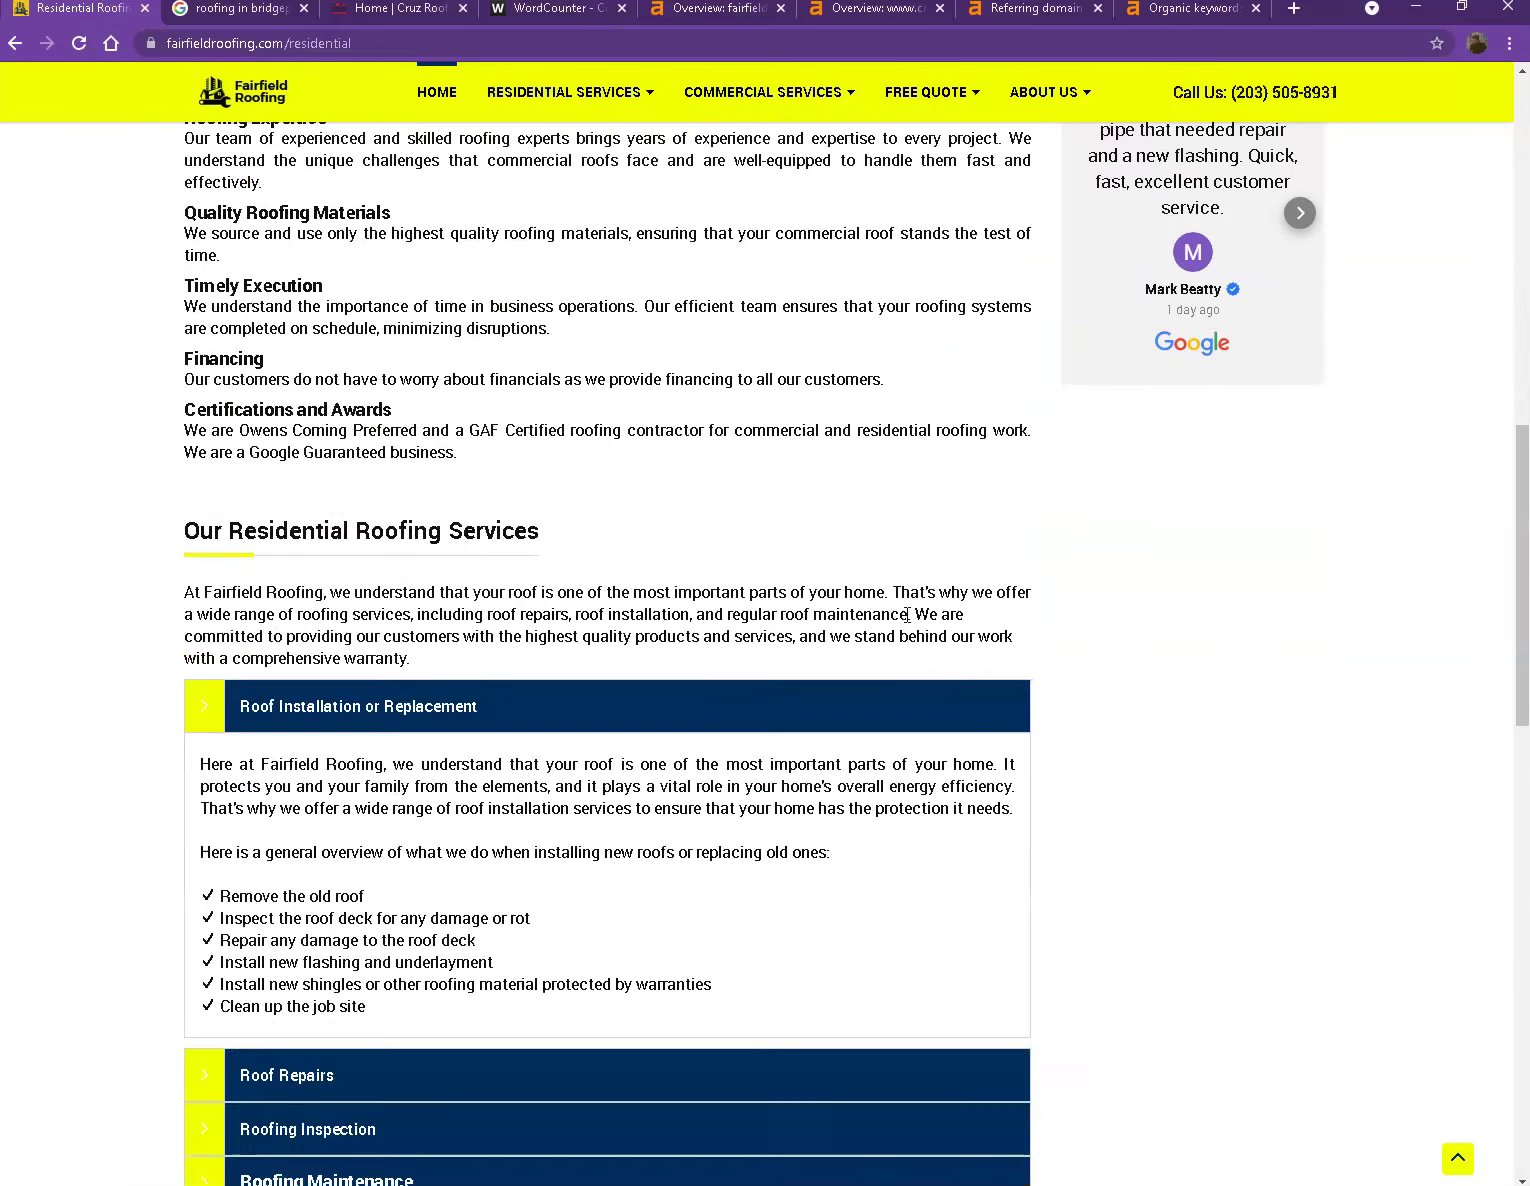
scroll(905, 598, up, 15)
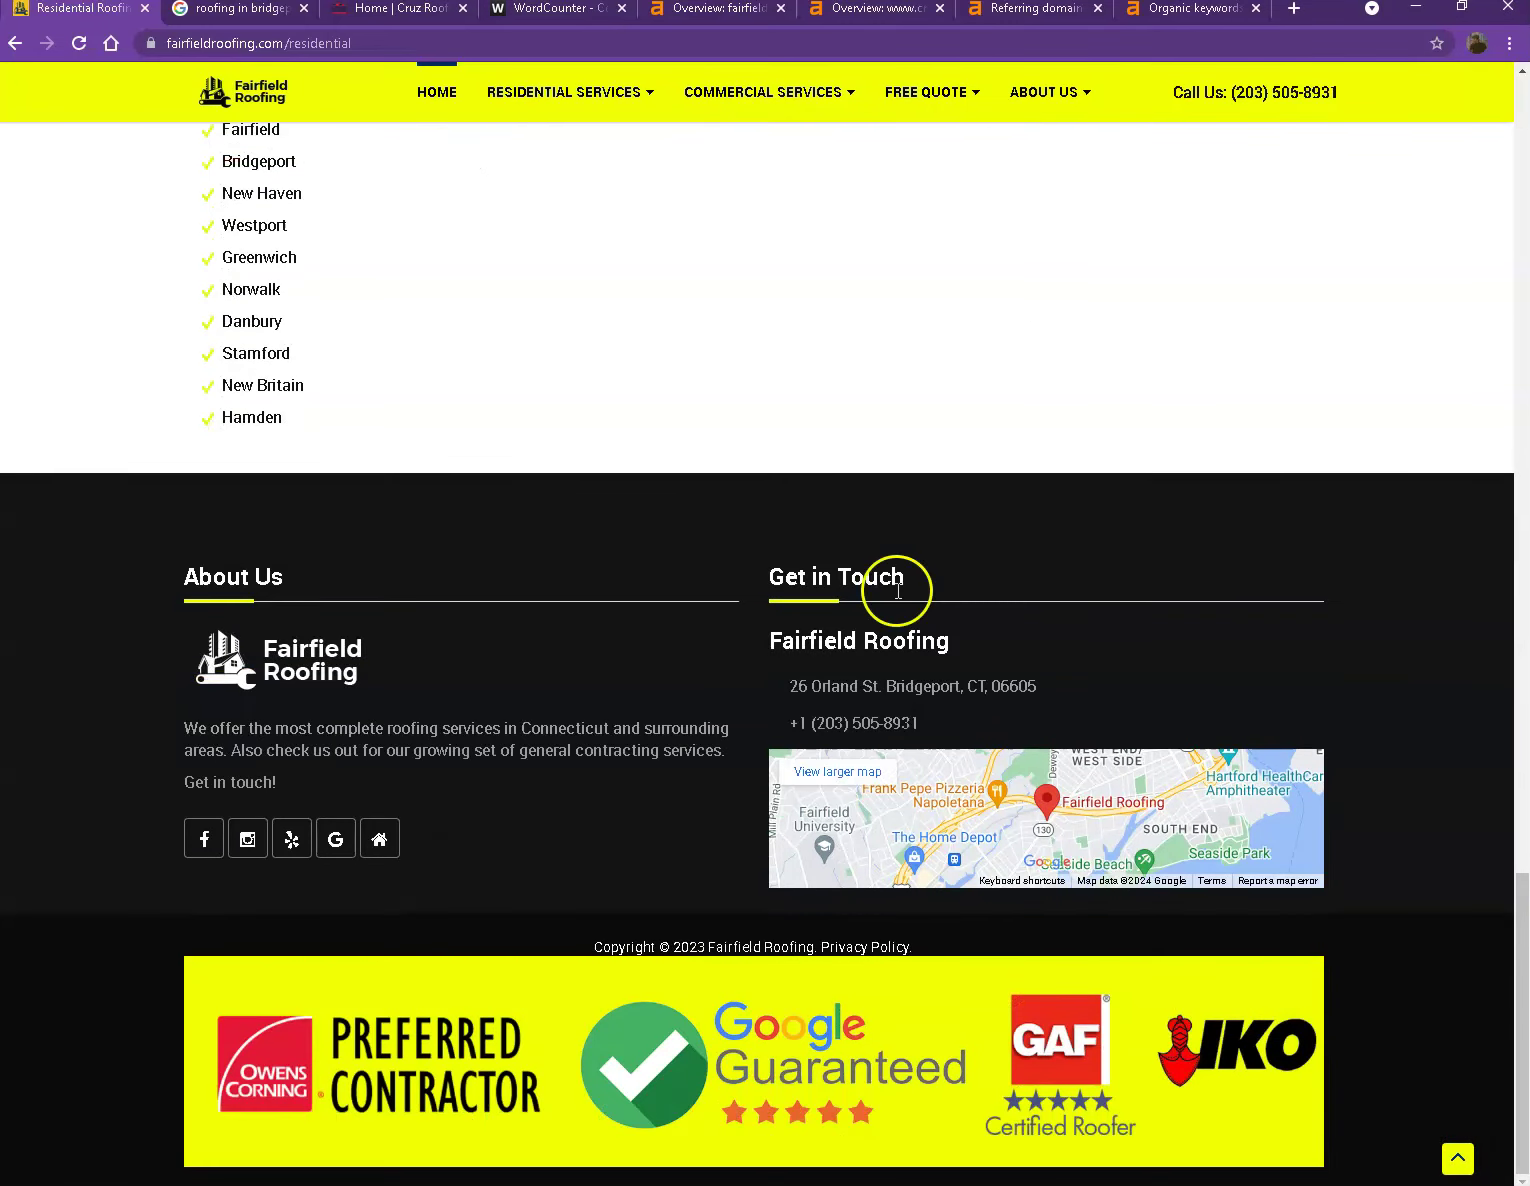
scroll(617, 561, up, 4)
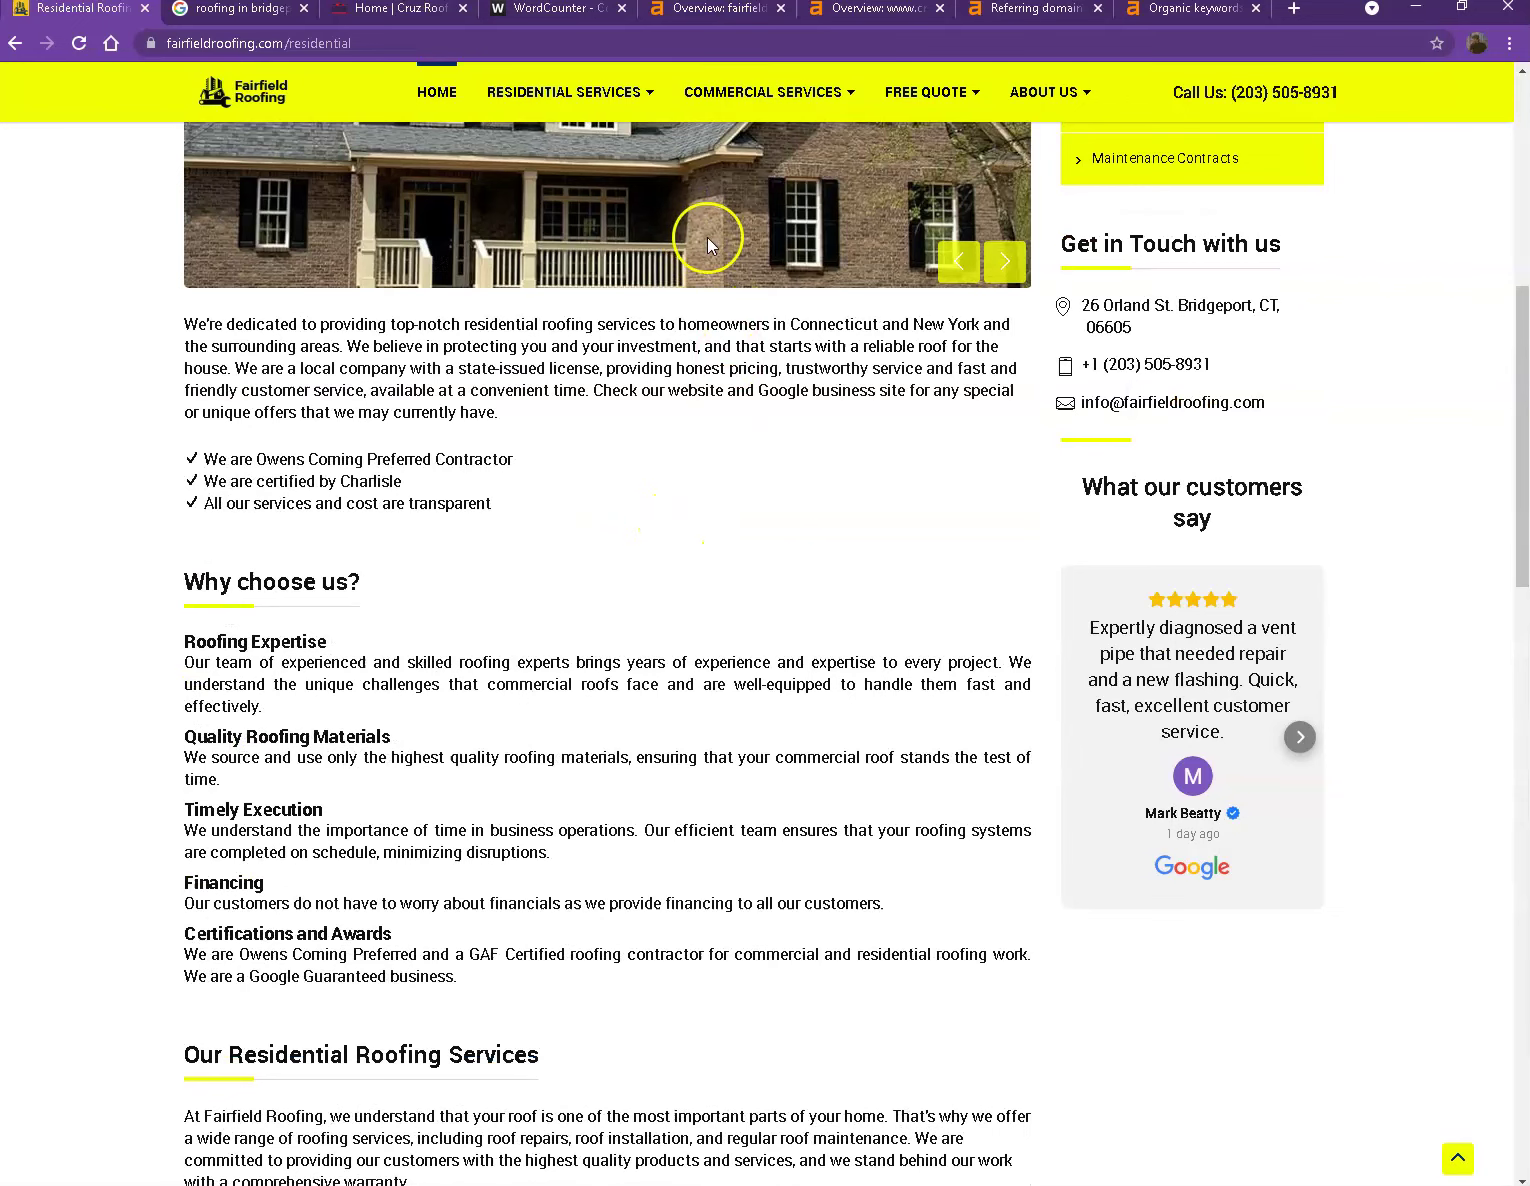
Step: Open the commercial services page and examine its headings, main image and introductory content
mouse_move(743, 100)
click(732, 145)
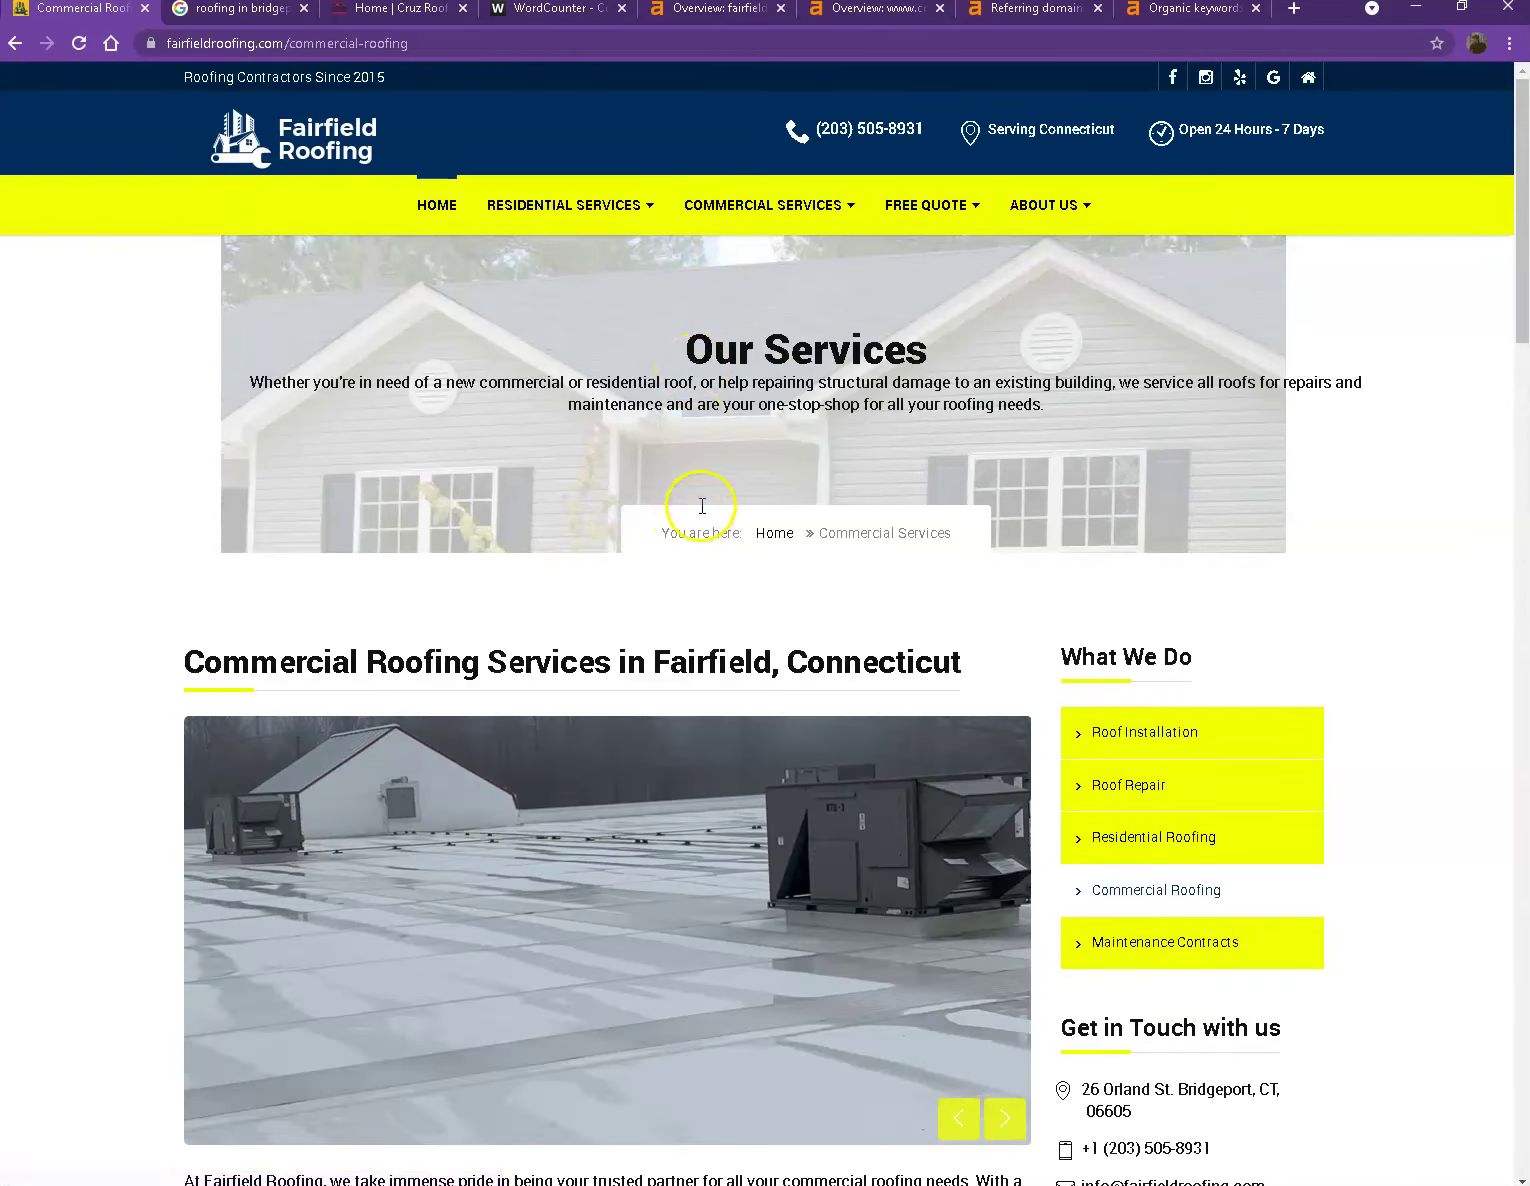
scroll(702, 500, down, 5)
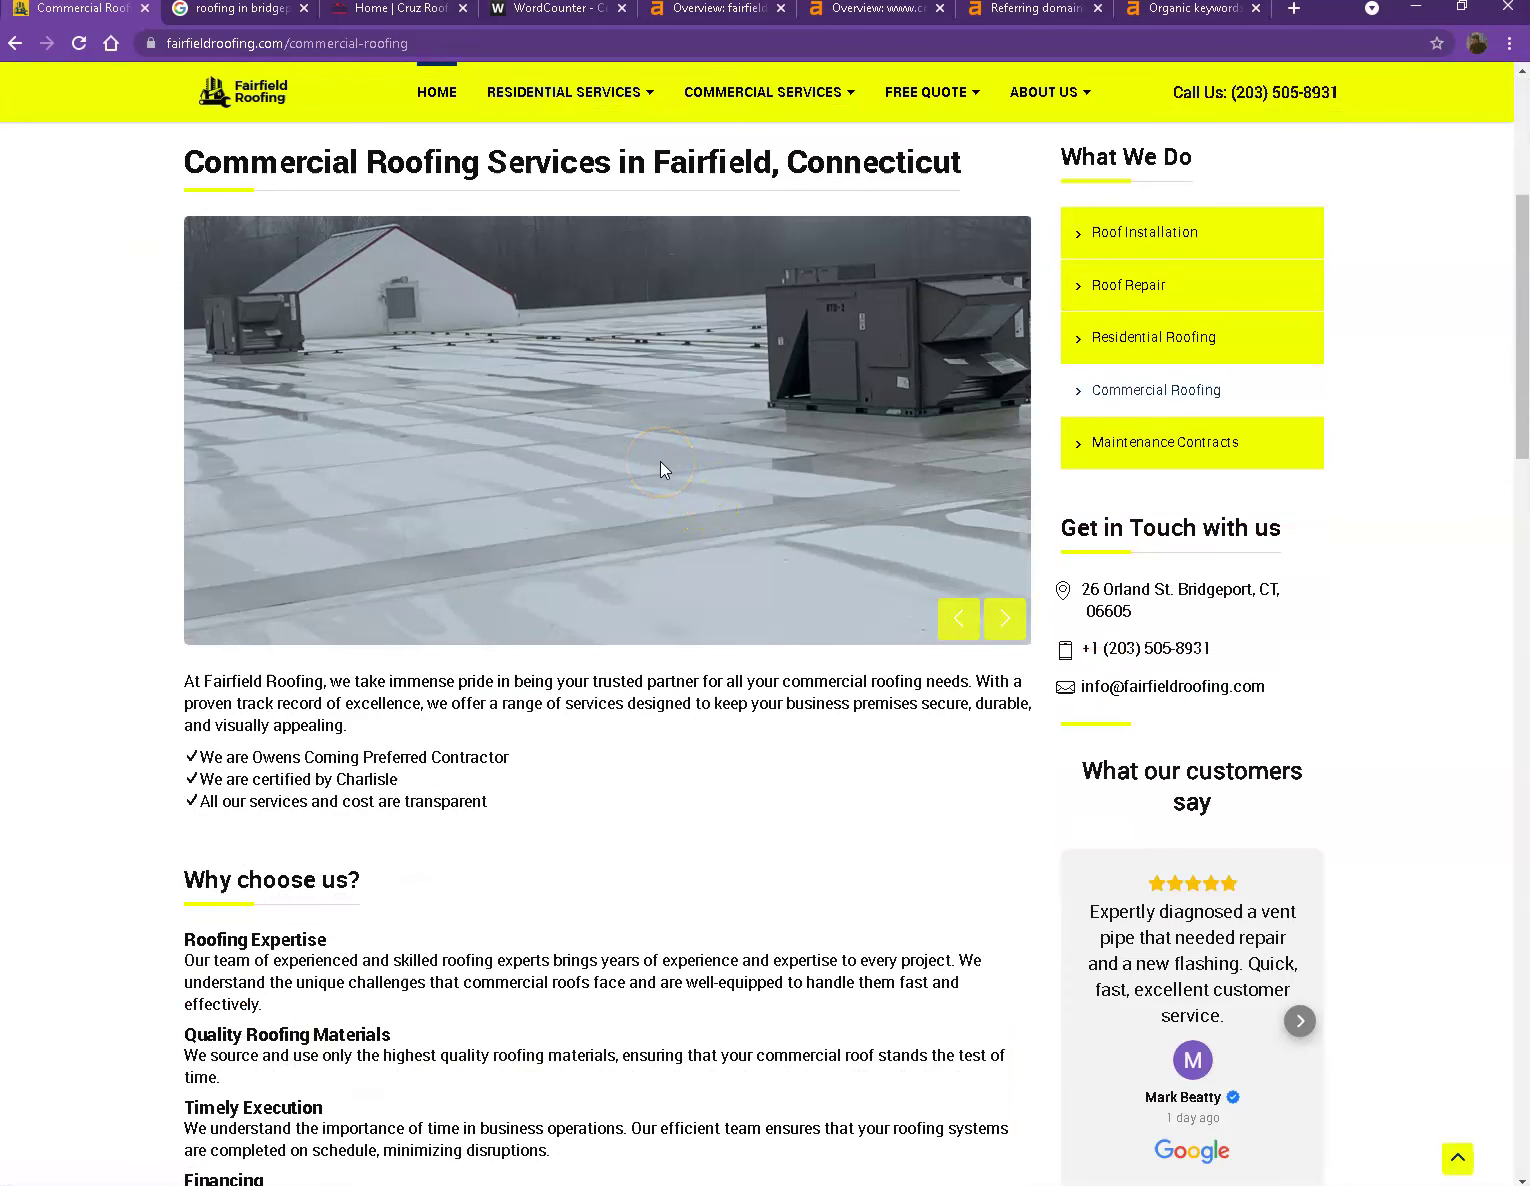
scroll(390, 340, up, 5)
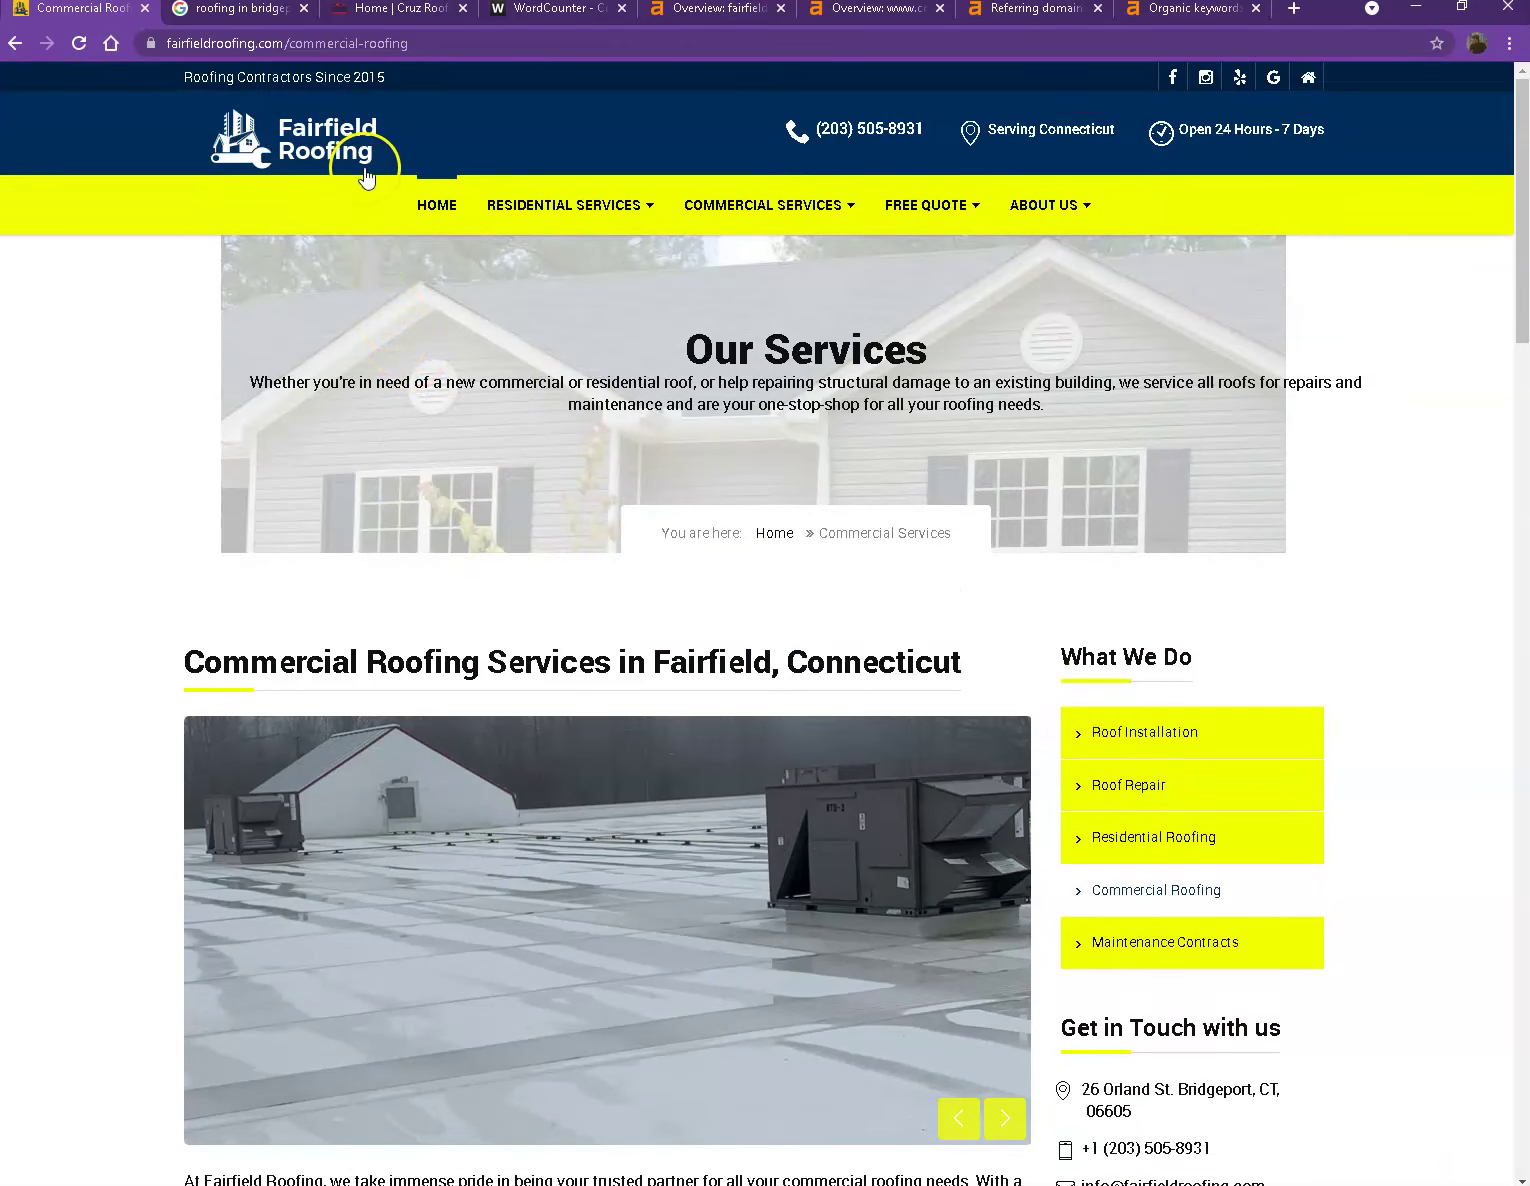
Step: Return to the Fairfield Roofing home page and look through its content down to the customer reviews
click(442, 215)
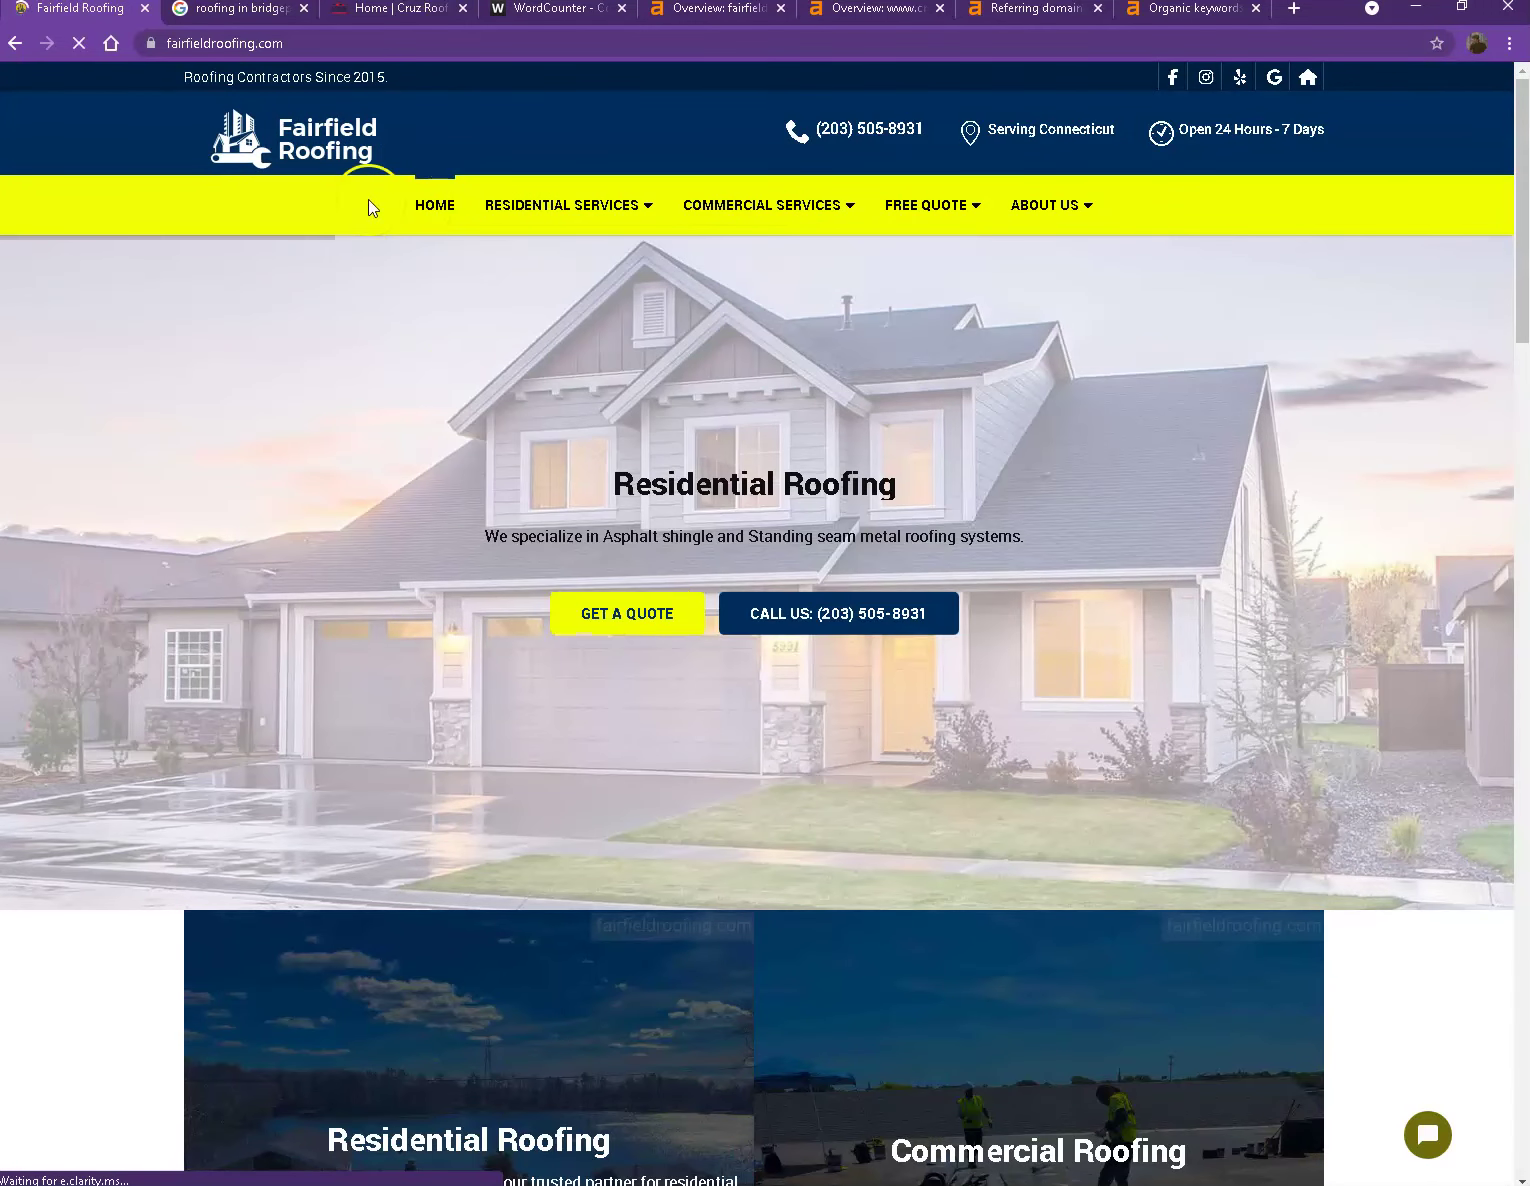
click(463, 323)
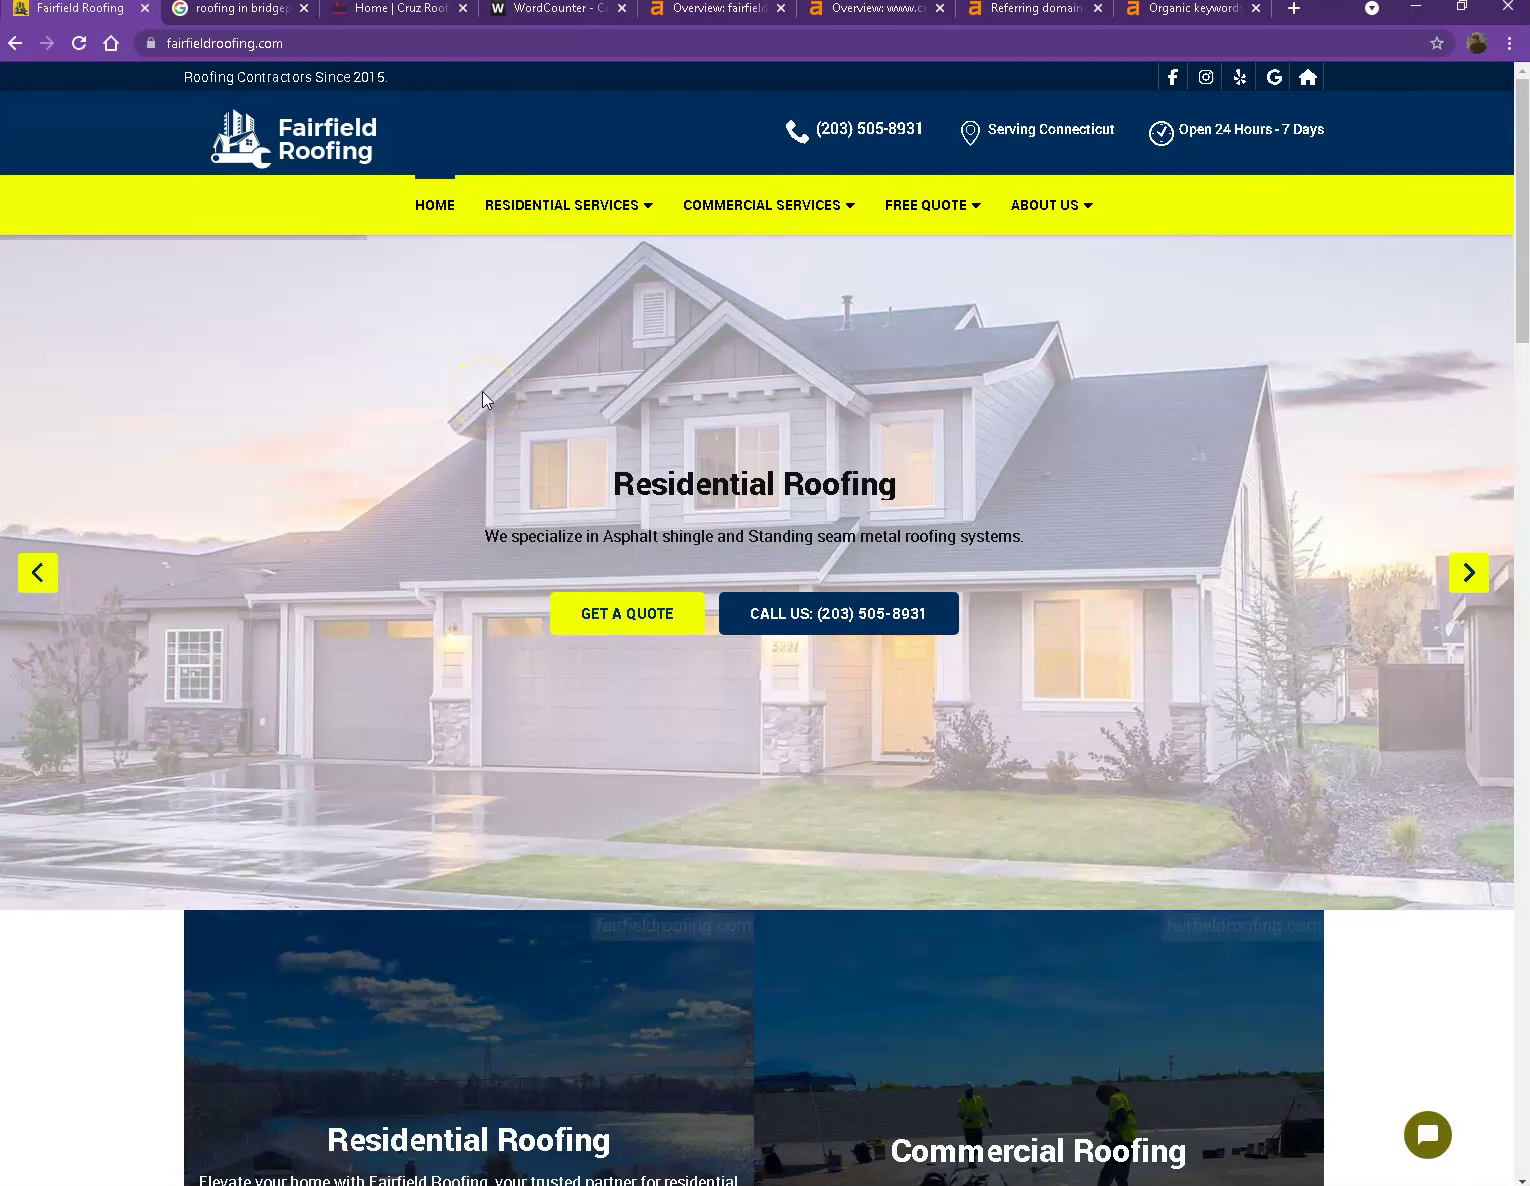
scroll(483, 393, down, 5)
scroll(482, 400, down, 10)
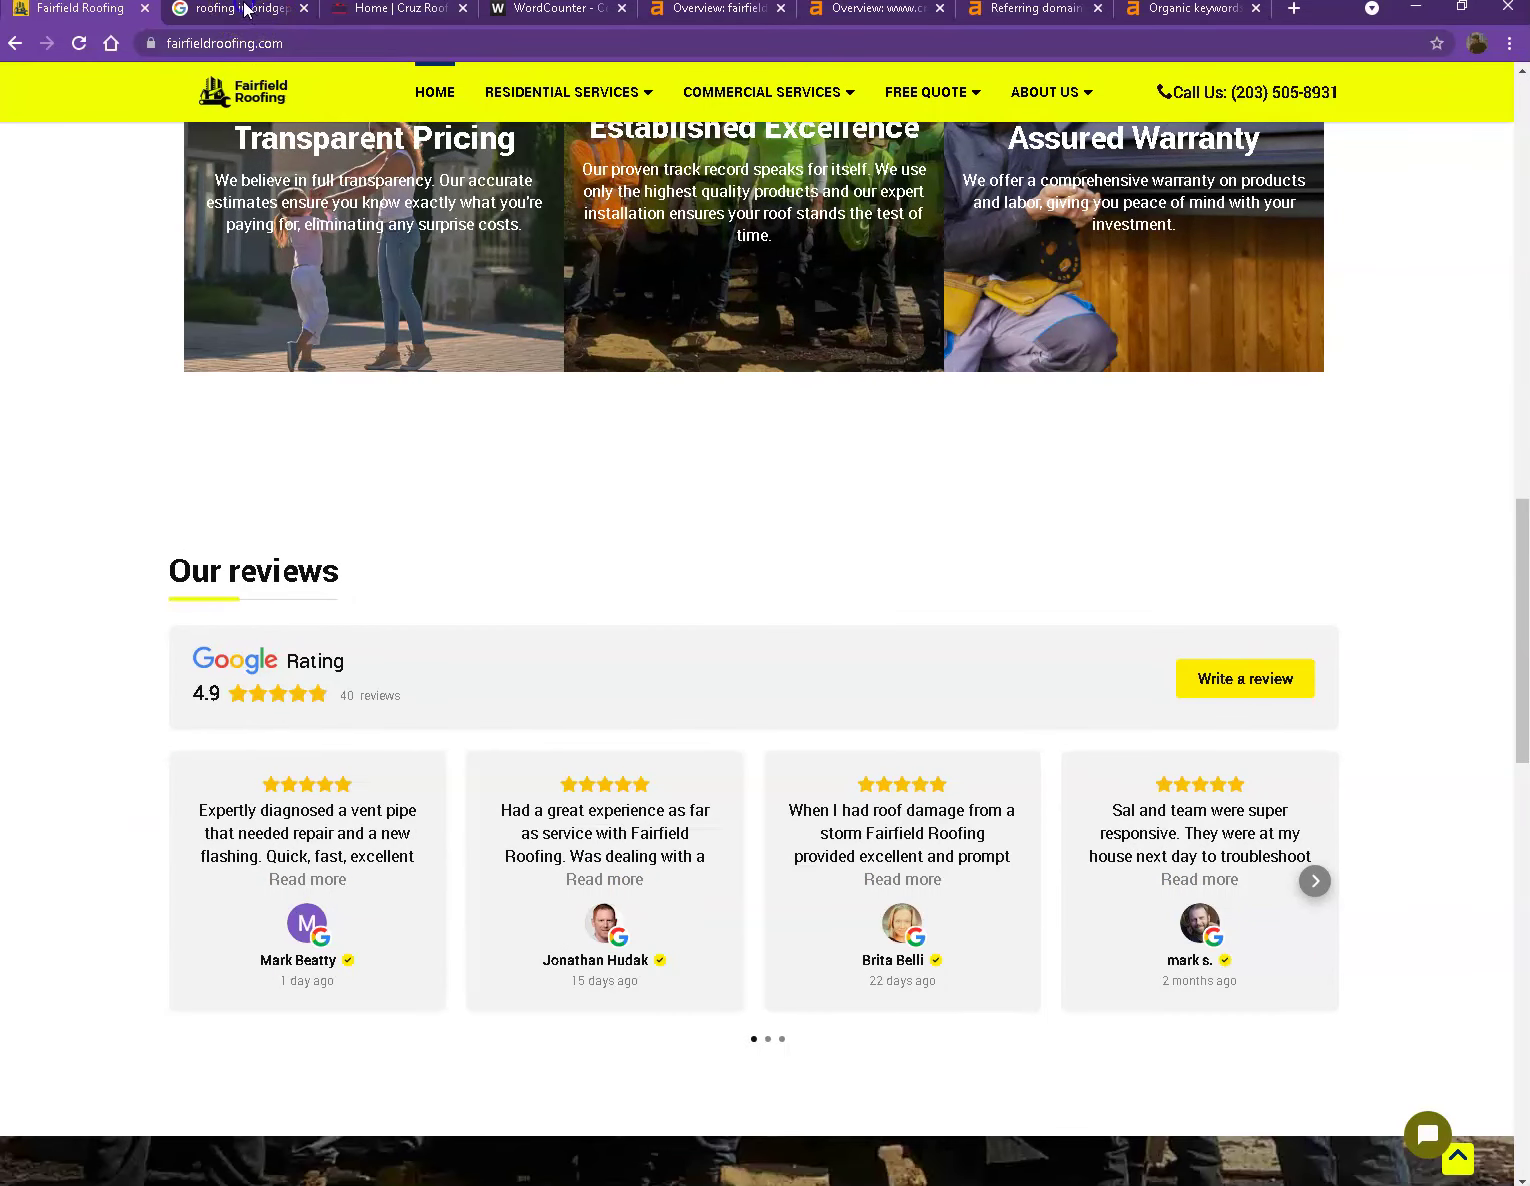
Step: Review the Google business listings and organic results for "roofing in bridgeport ct", and return to the Fairfield Roofing site
click(243, 10)
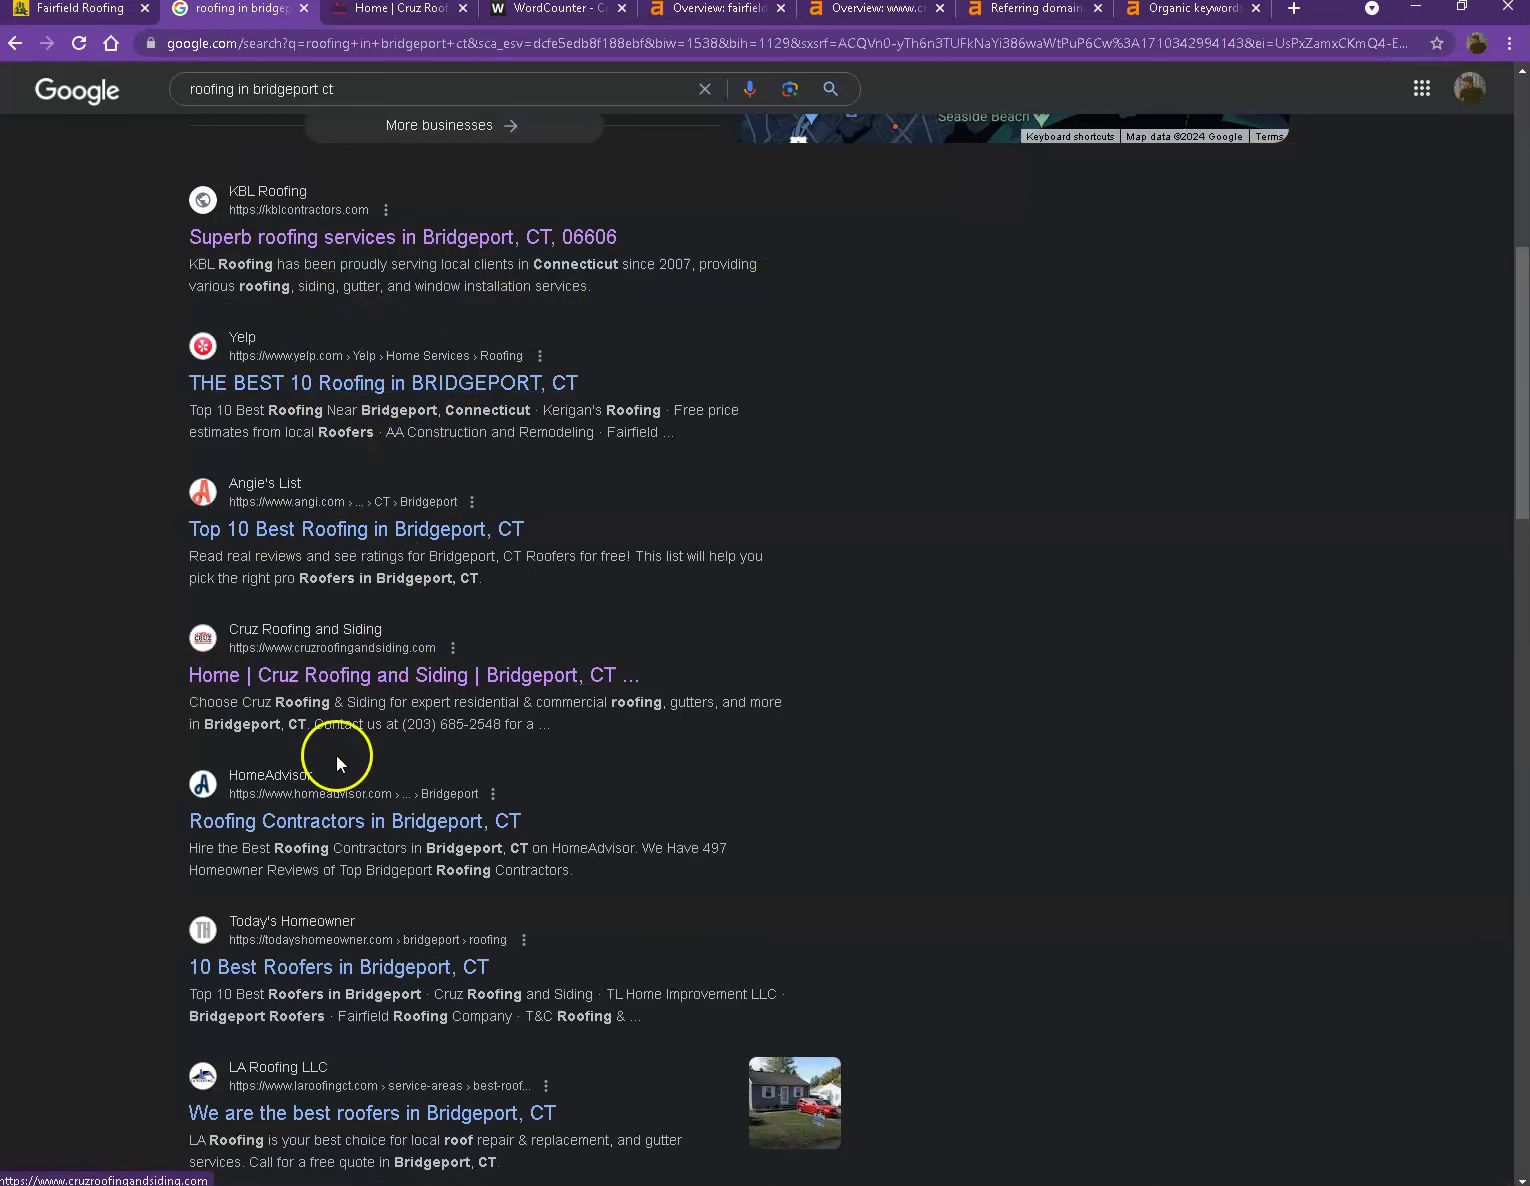
scroll(588, 752, up, 3)
scroll(588, 752, up, 2)
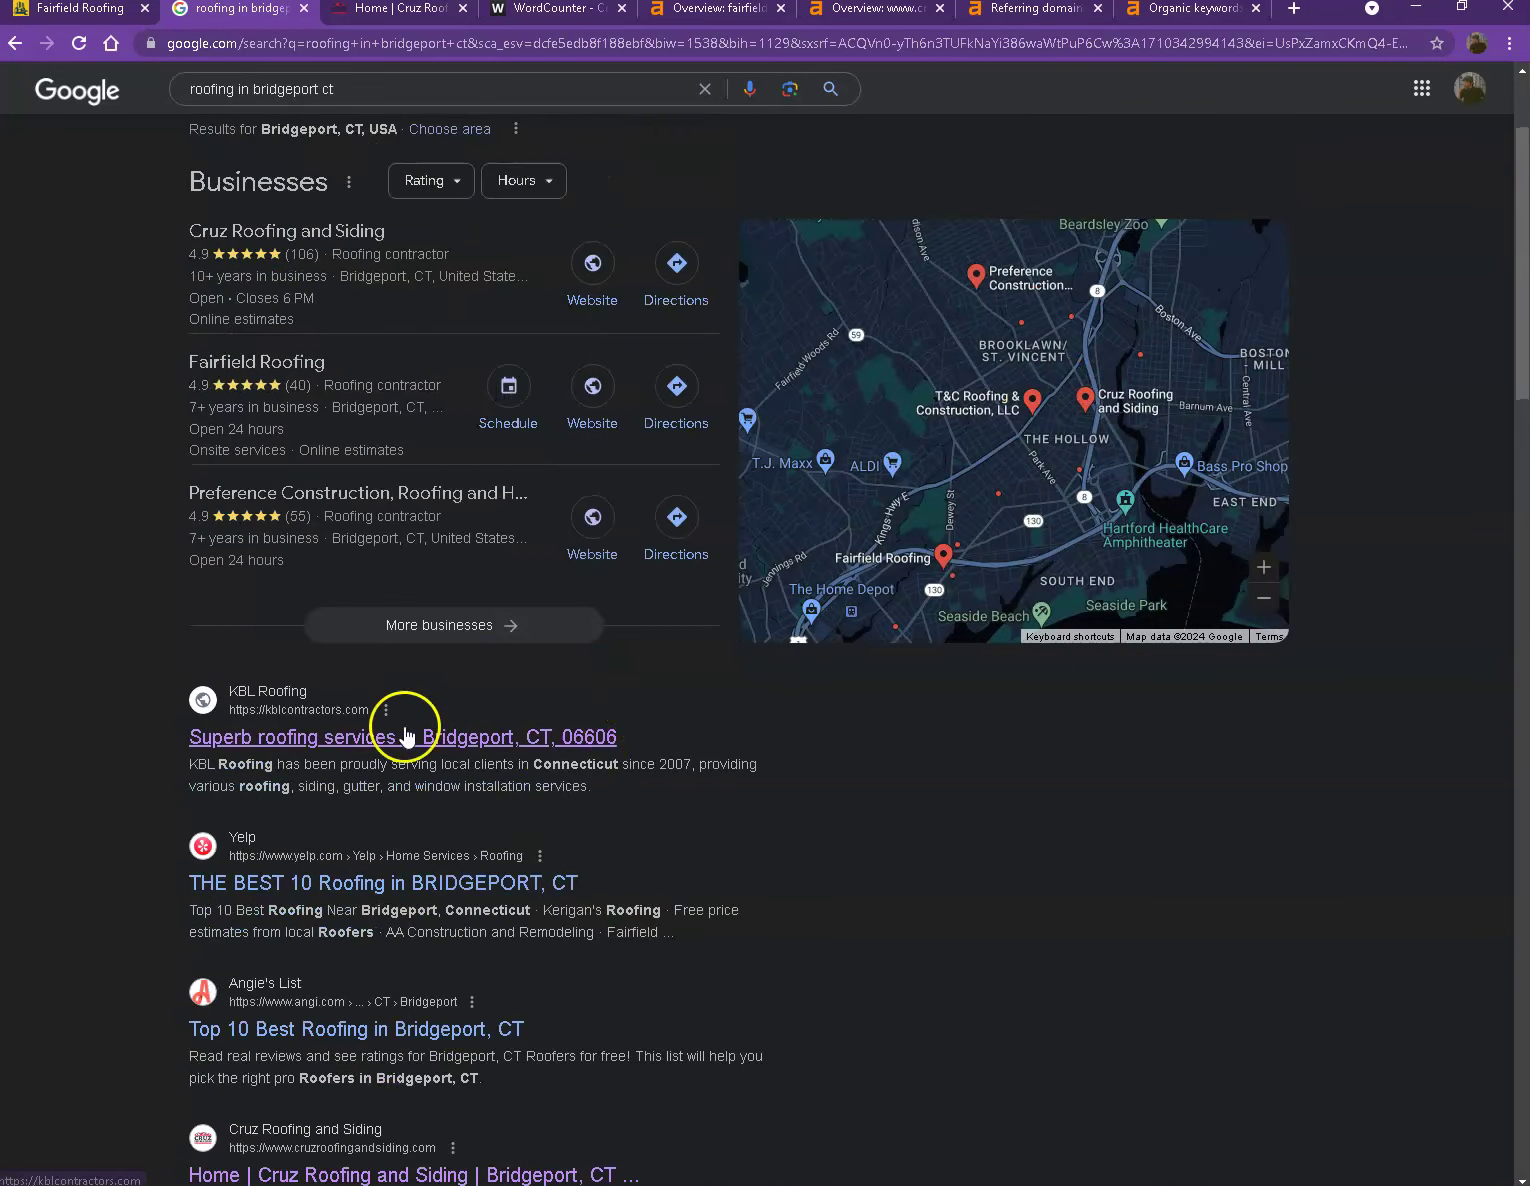
scroll(121, 618, up, 1)
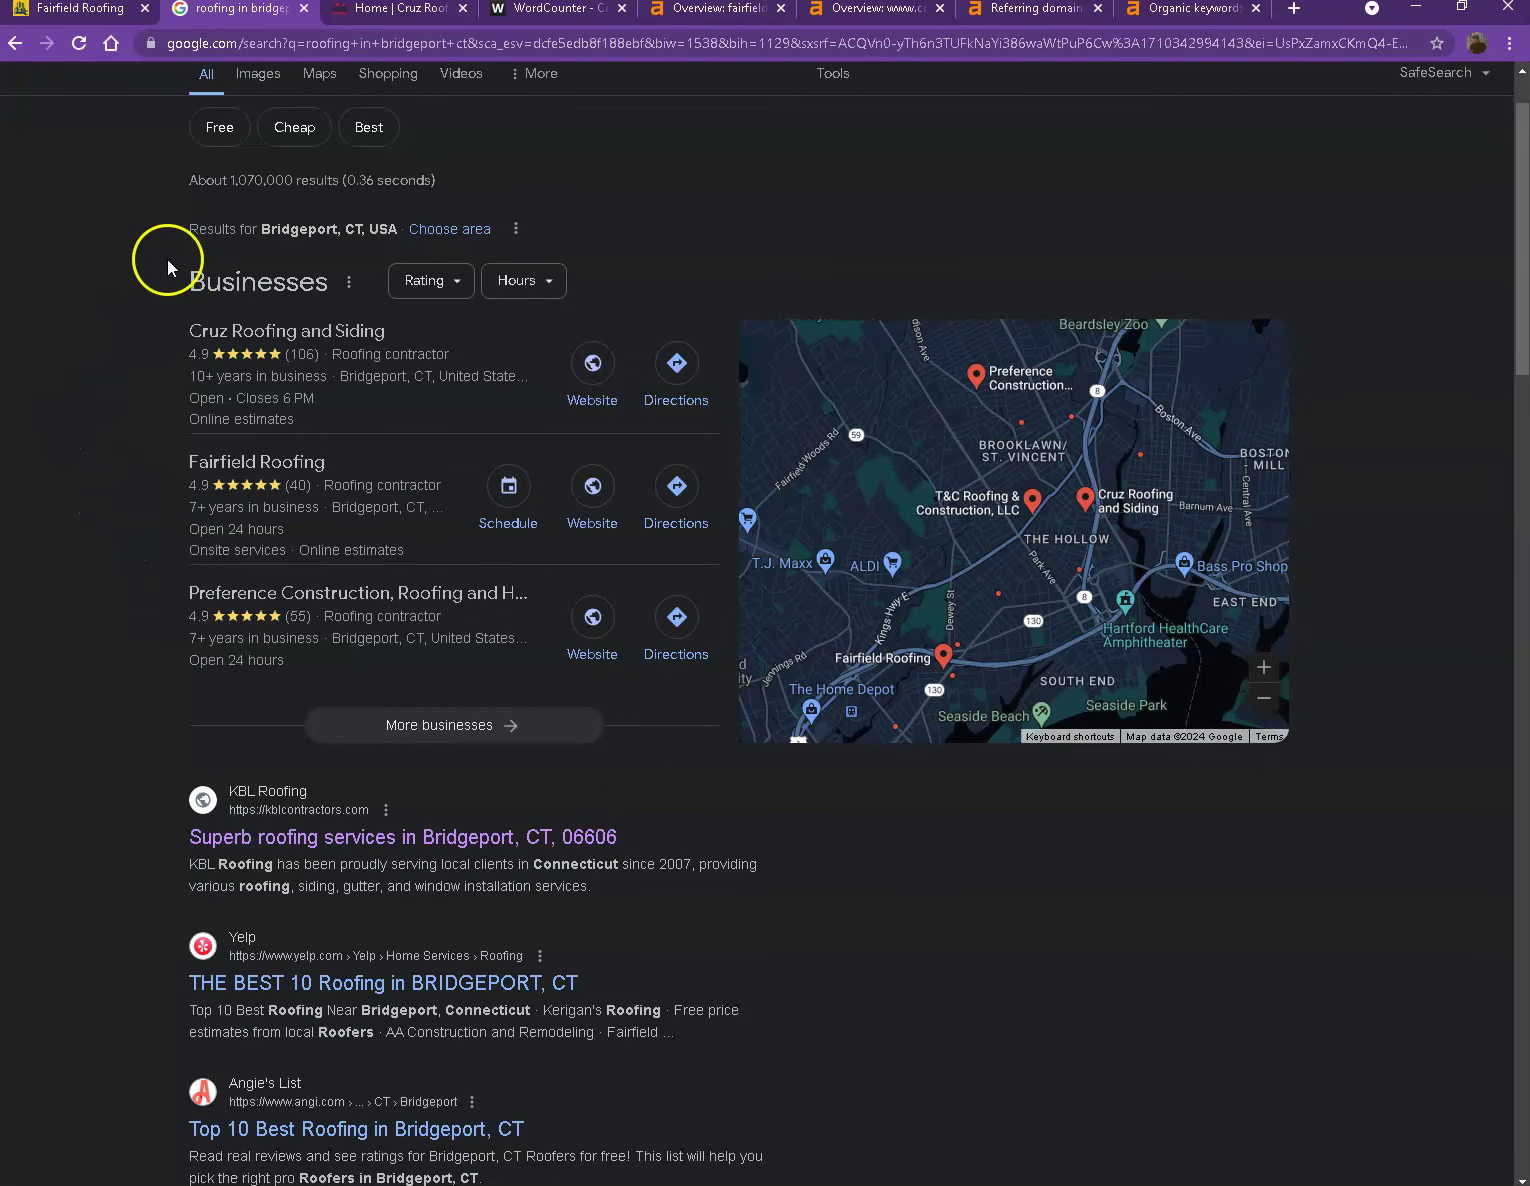
click(100, 15)
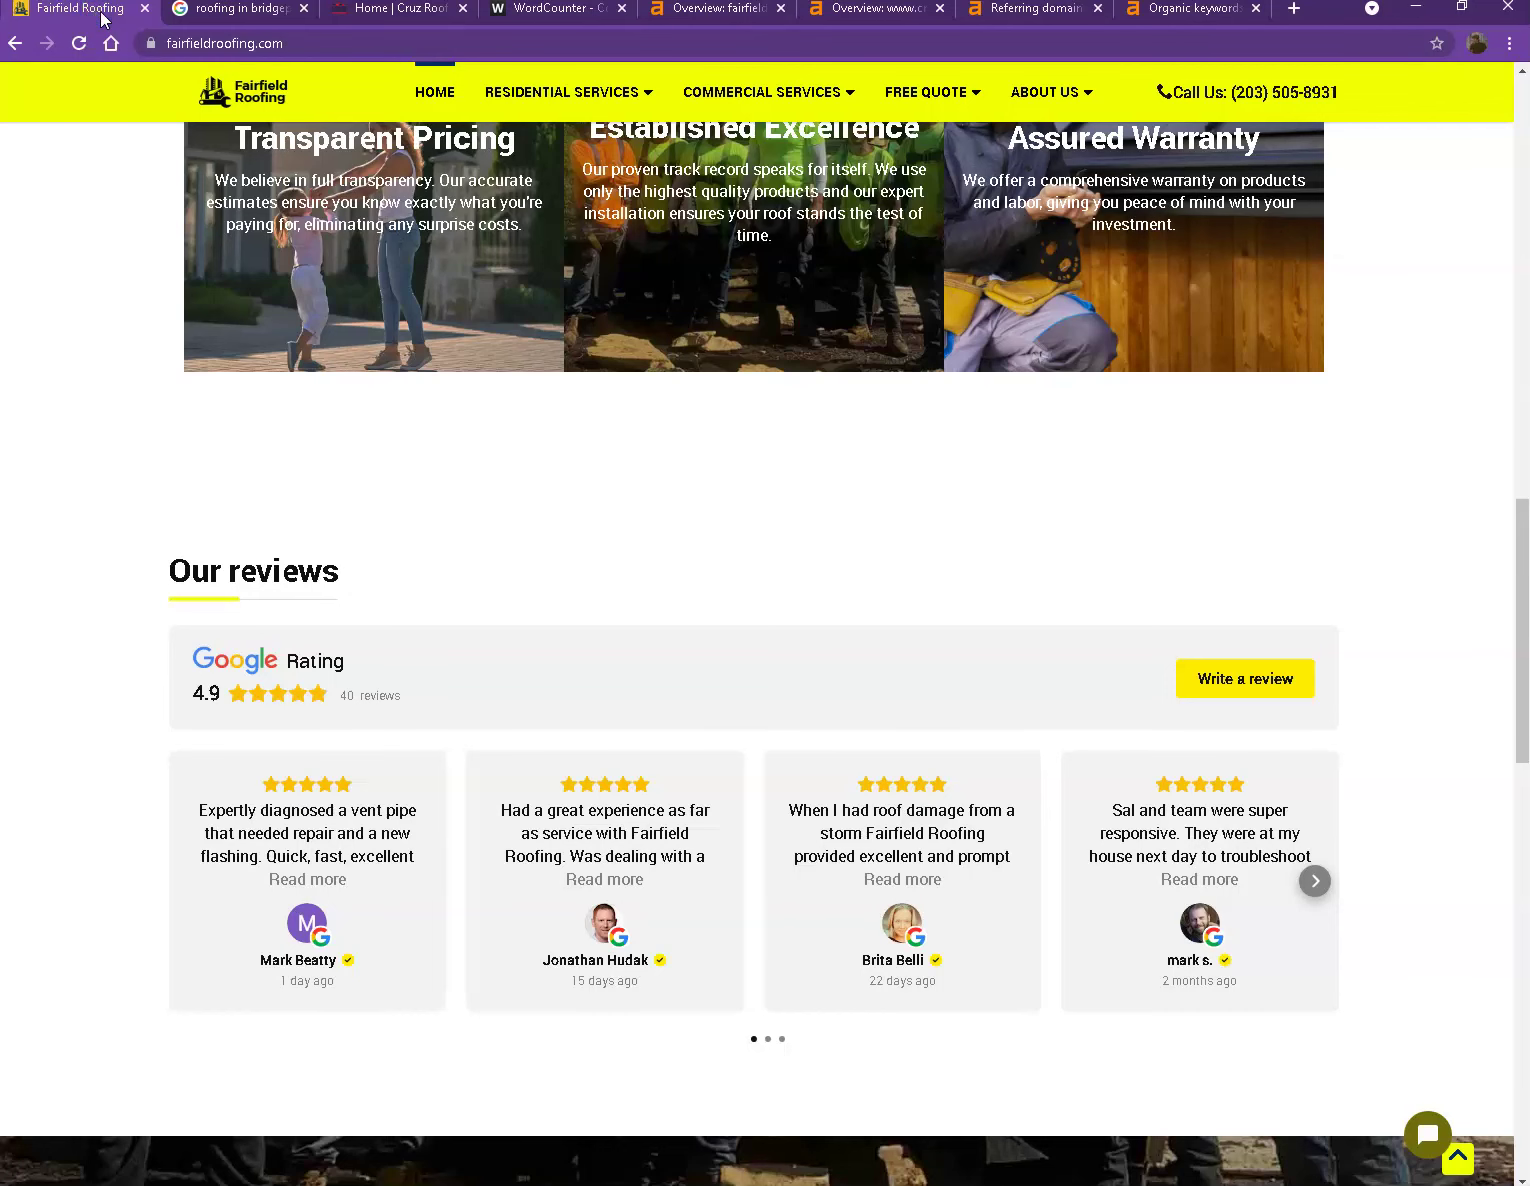